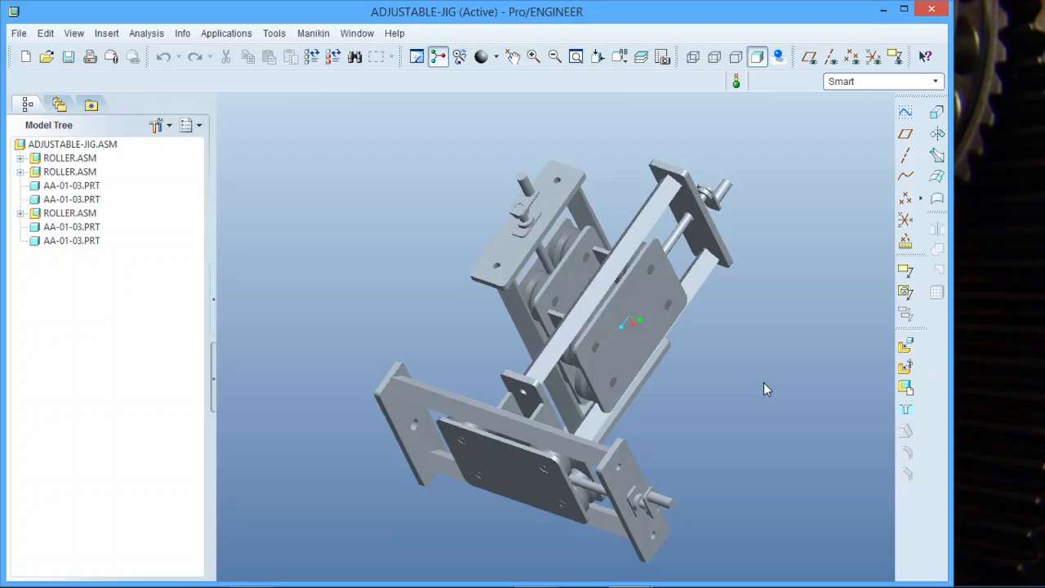
# Open the View Manager from the top toolbar for the ADJUSTABLE-JIG assembly.
pyautogui.click(662, 56)
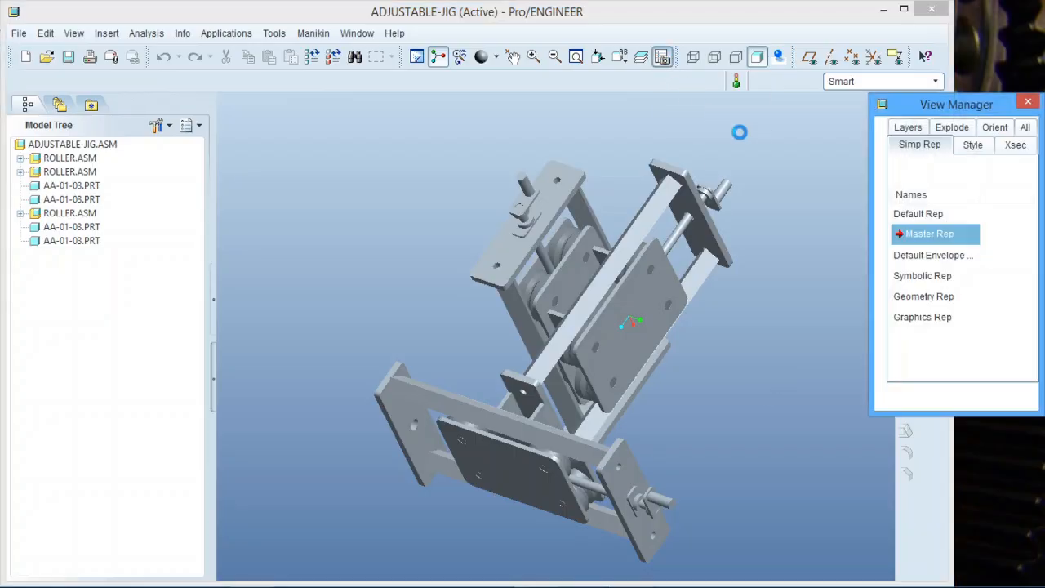
# List the saved orientations and preview Standard, Default, Back and Bottom on the assembly.
pyautogui.click(993, 129)
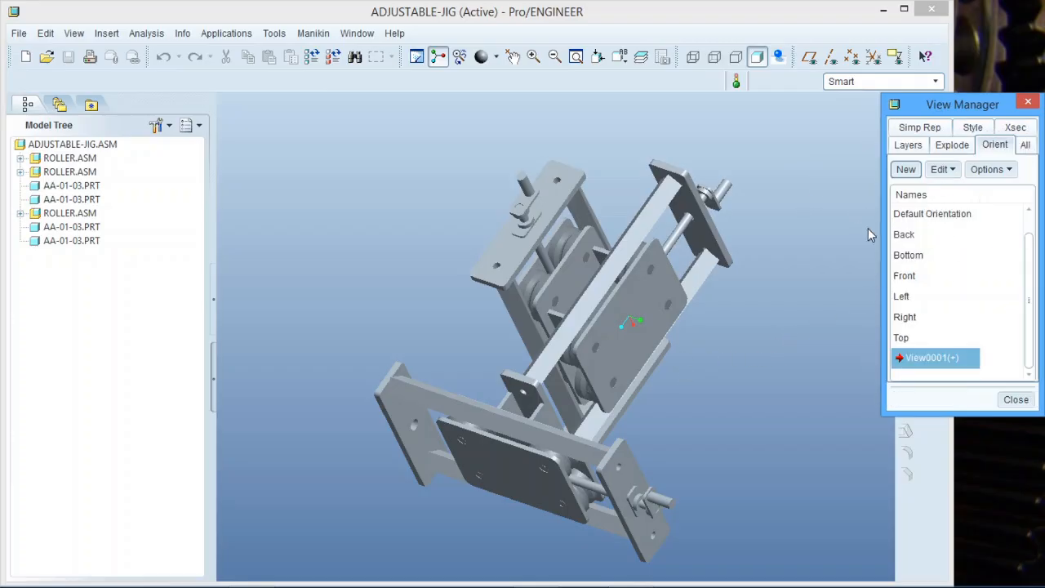
pyautogui.scroll(1, 1030, 243)
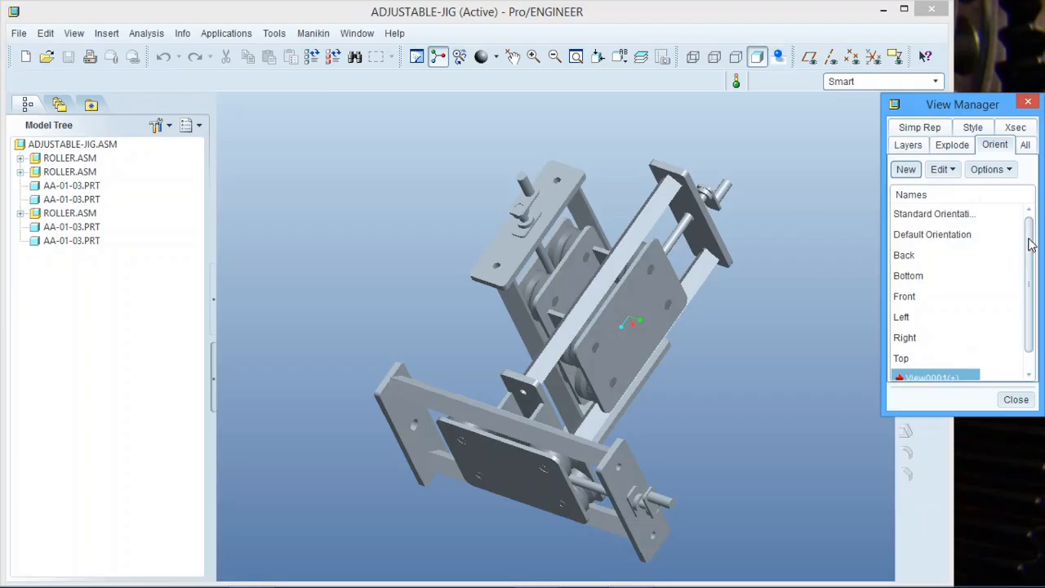
pyautogui.doubleClick(951, 214)
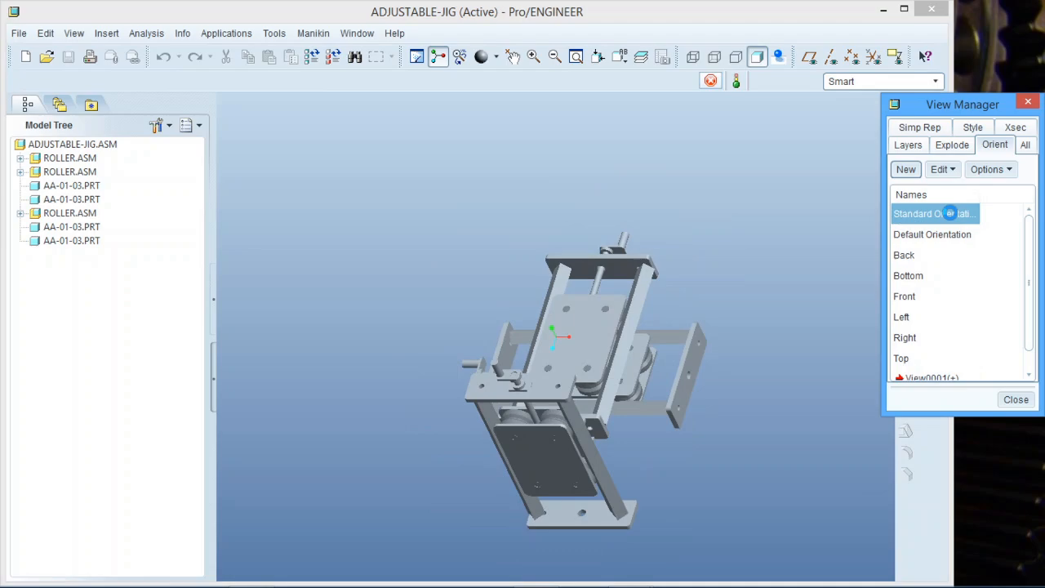
pyautogui.doubleClick(944, 237)
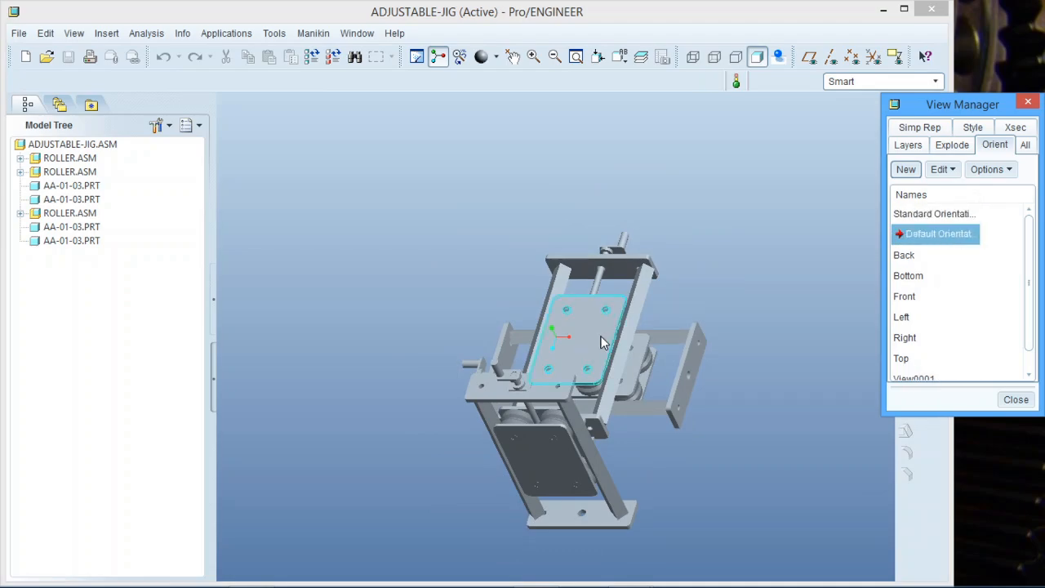
pyautogui.click(909, 257)
pyautogui.doubleClick(909, 257)
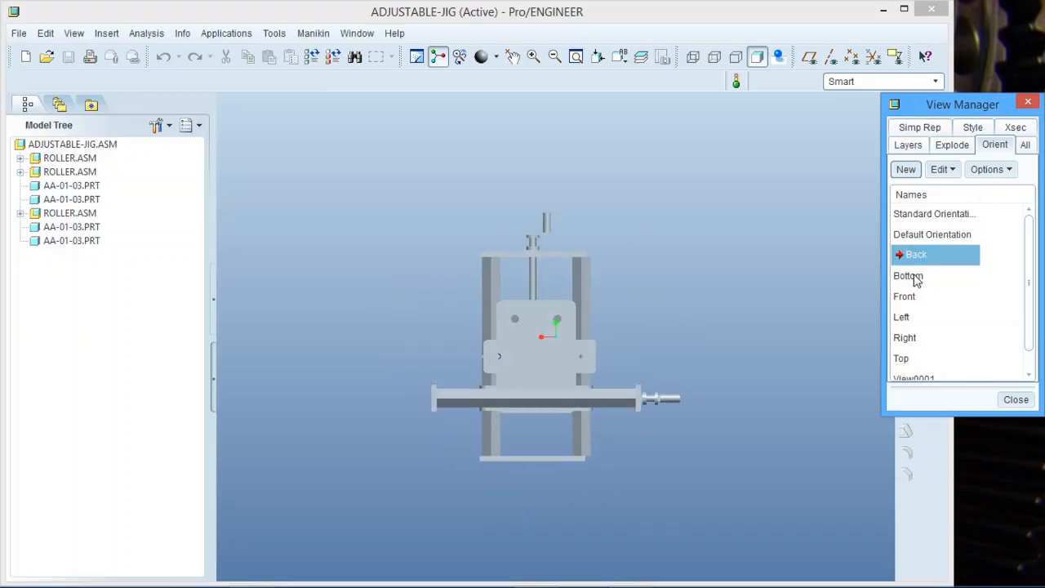
pyautogui.click(909, 276)
pyautogui.doubleClick(911, 276)
# Preview the Front, Left, Right and Top orientations, then return to View0001.
pyautogui.click(912, 296)
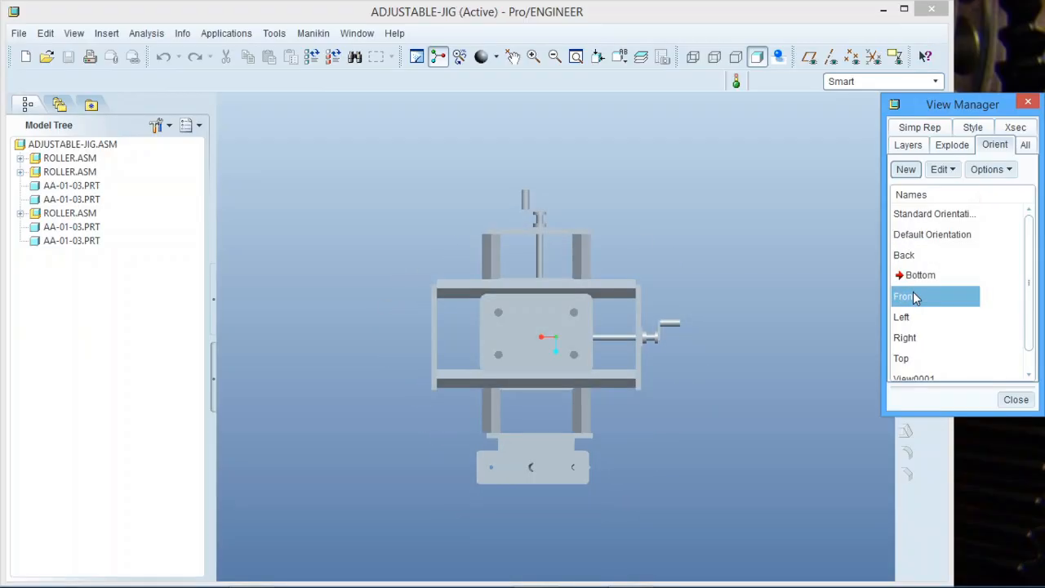
pyautogui.doubleClick(912, 295)
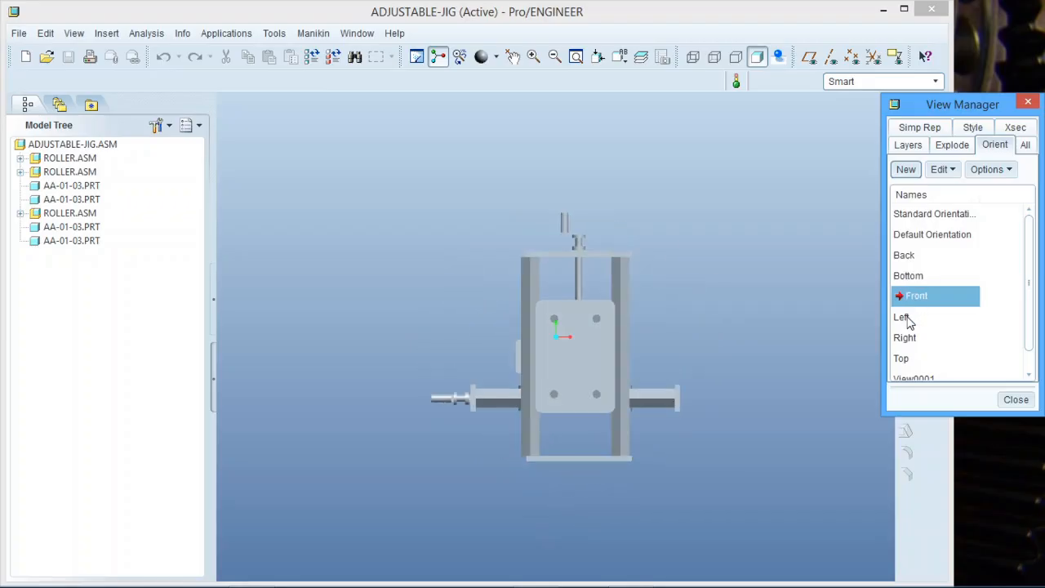
pyautogui.doubleClick(906, 317)
pyautogui.doubleClick(905, 338)
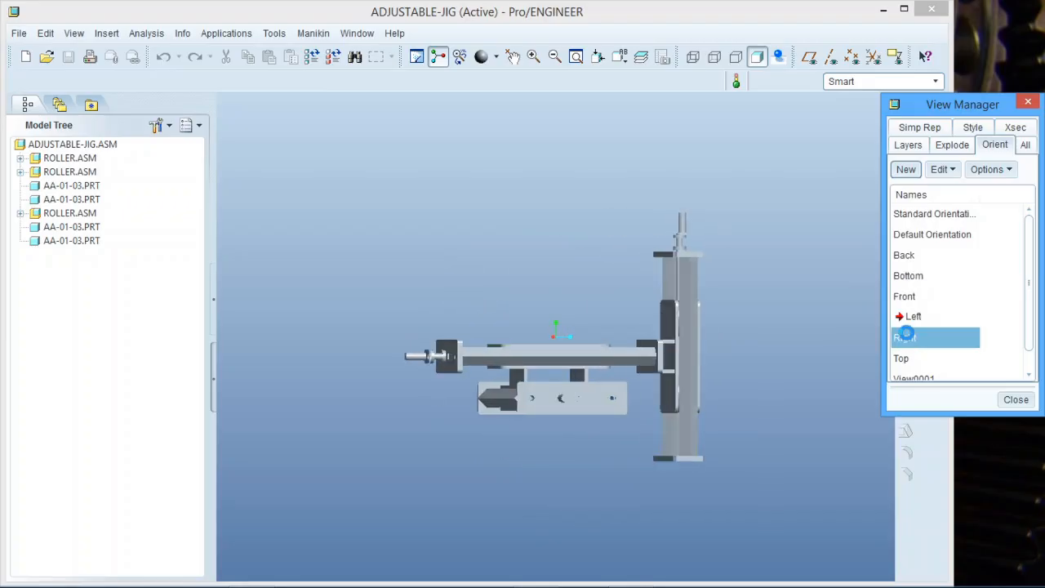
pyautogui.doubleClick(903, 357)
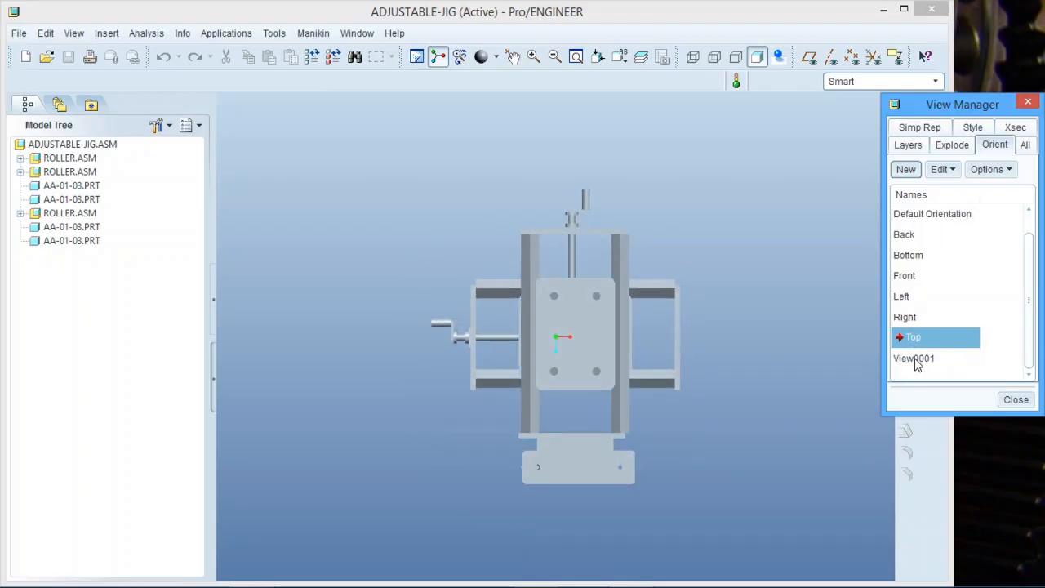
pyautogui.doubleClick(916, 360)
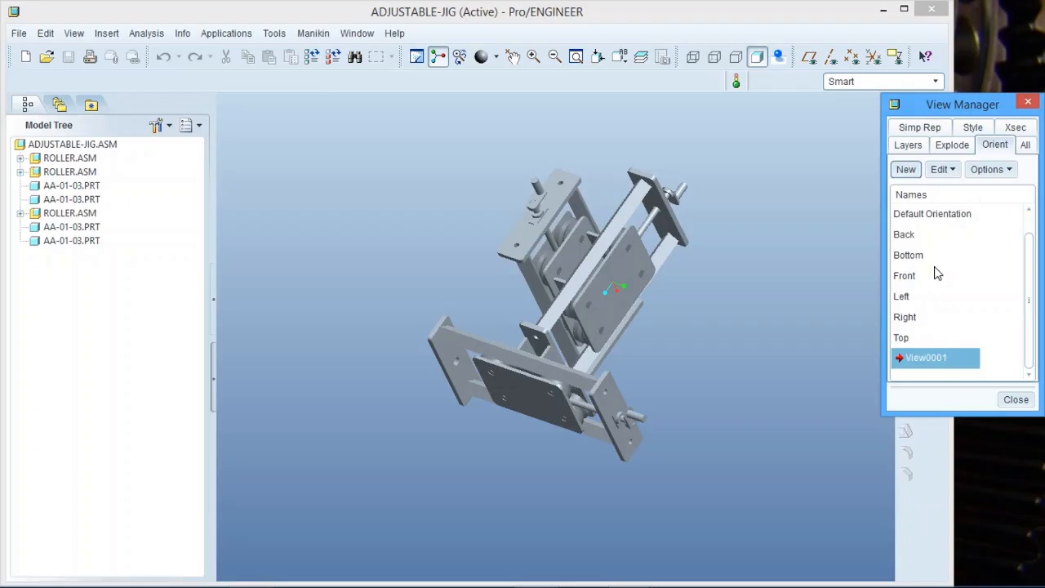
# Spin the assembly, save the angle as View0002, and compare it against View0001.
pyautogui.moveTo(694, 327); pyautogui.dragTo(536, 379, button='middle')
pyautogui.scroll(1, 537, 426)
pyautogui.scroll(-2, 640, 235)
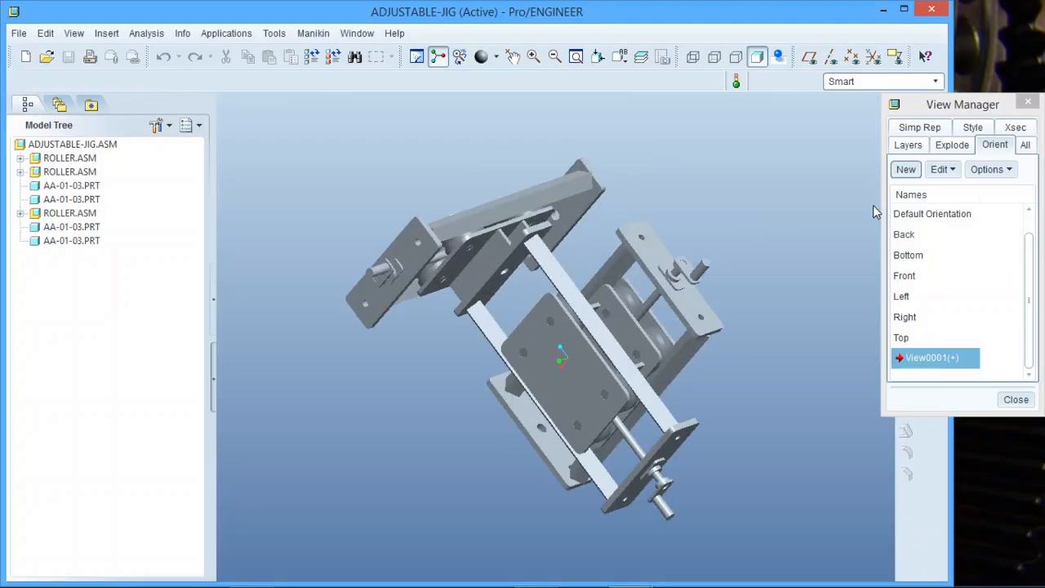
pyautogui.click(907, 169)
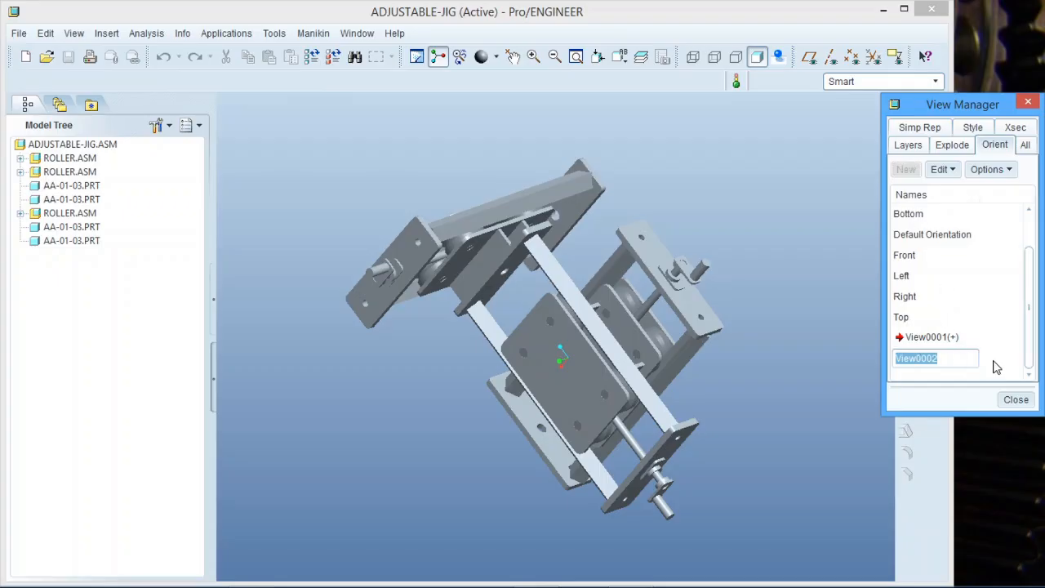
pyautogui.press('Return')
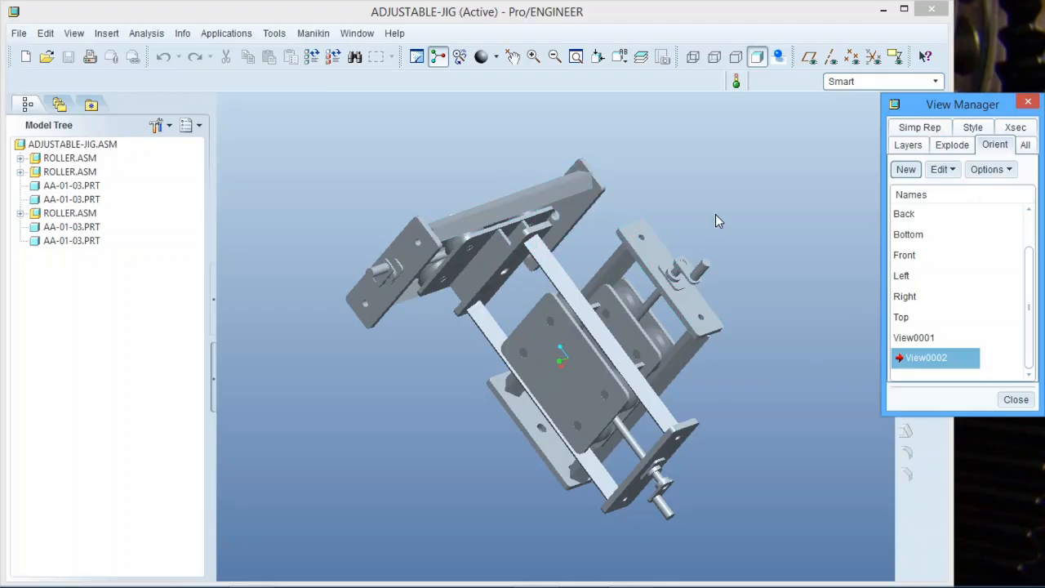
pyautogui.doubleClick(926, 342)
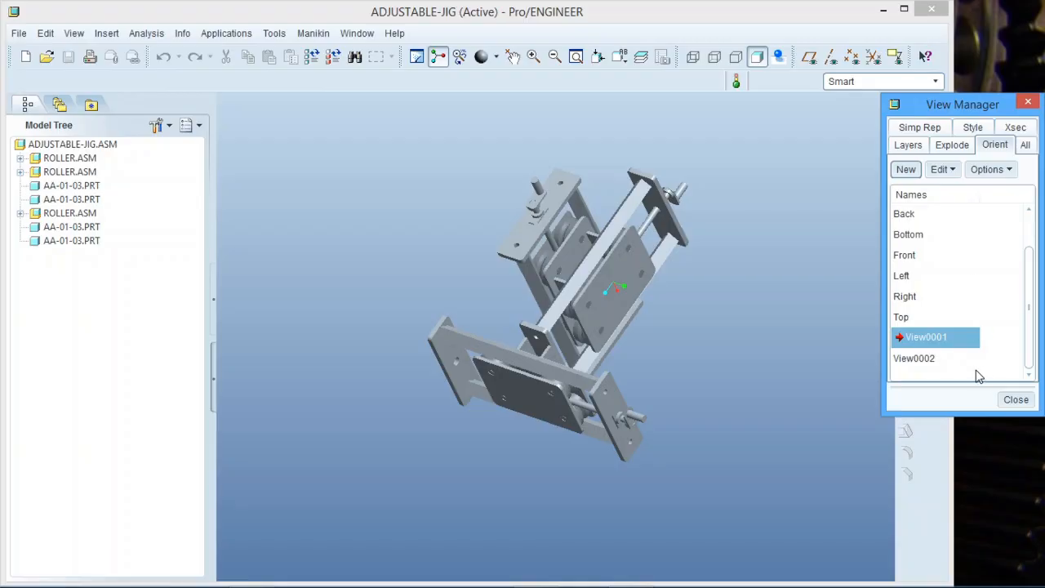
pyautogui.doubleClick(927, 363)
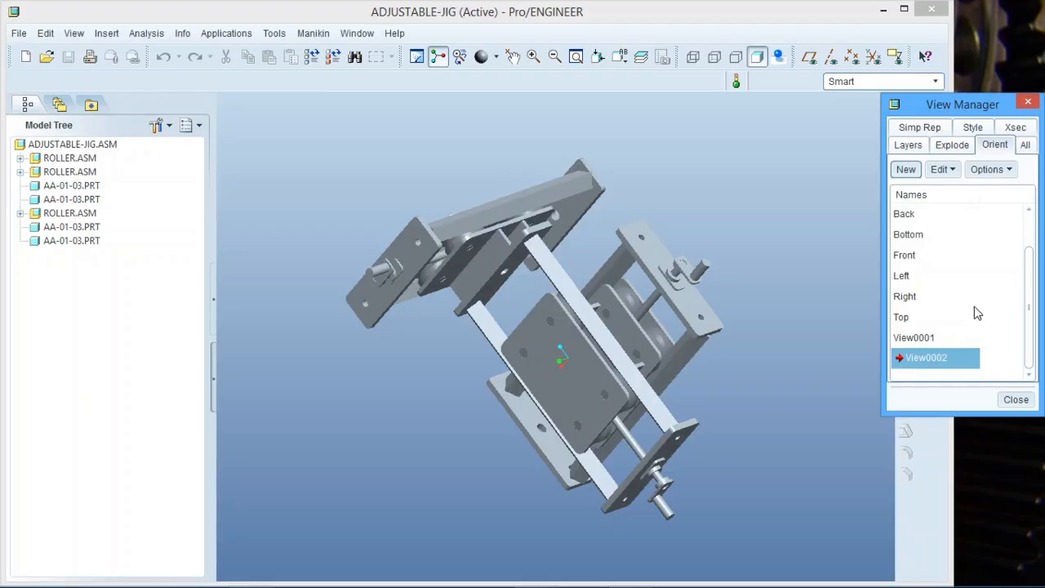
# Spin the assembly away, restore View0001 then View0002, and bring up View0002's actions.
pyautogui.moveTo(774, 325); pyautogui.dragTo(732, 380, button='middle')
pyautogui.moveTo(558, 302); pyautogui.dragTo(642, 310, button='middle')
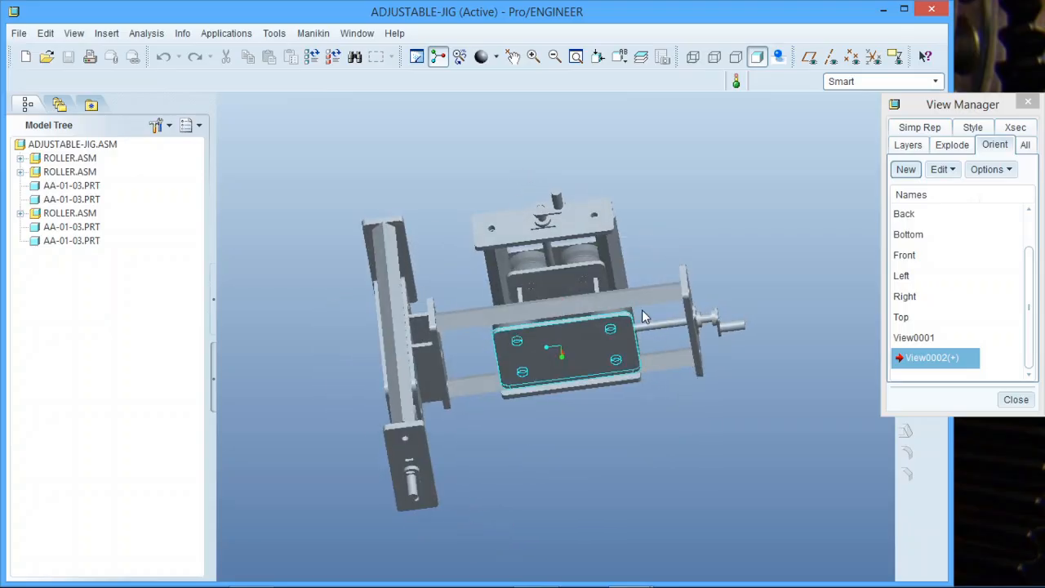
pyautogui.doubleClick(919, 337)
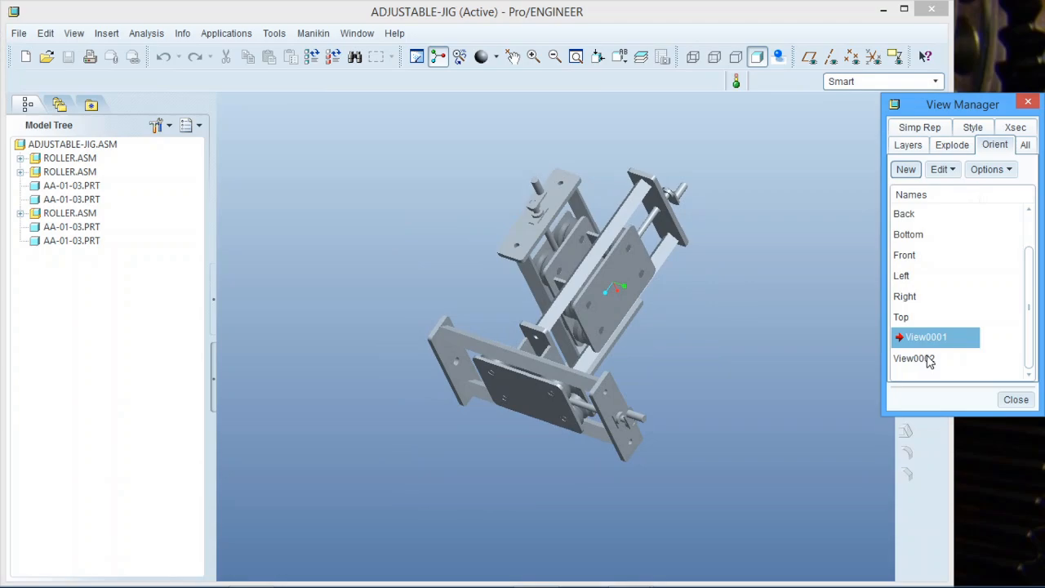
pyautogui.doubleClick(923, 359)
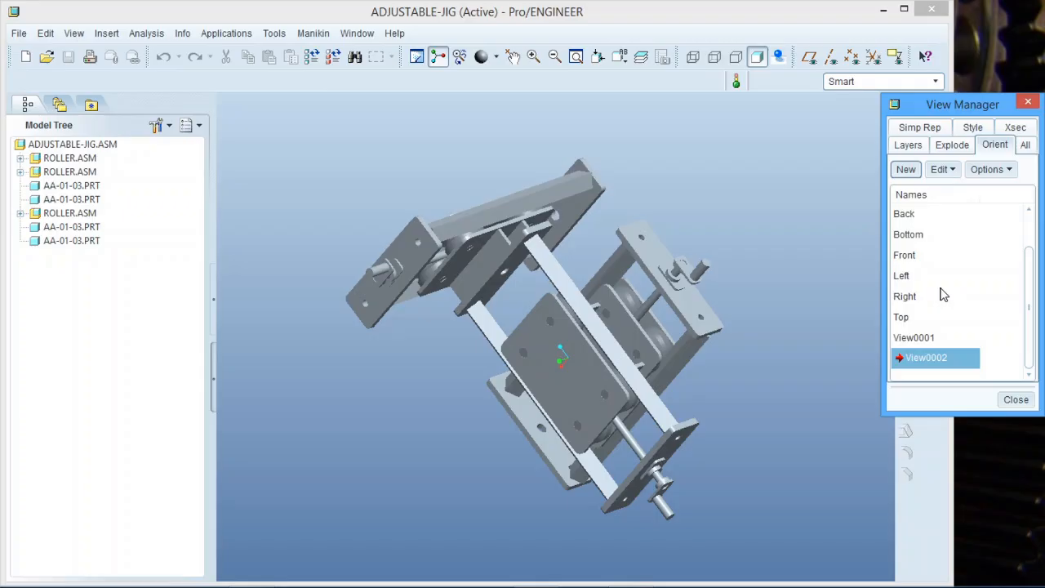
pyautogui.rightClick(936, 360)
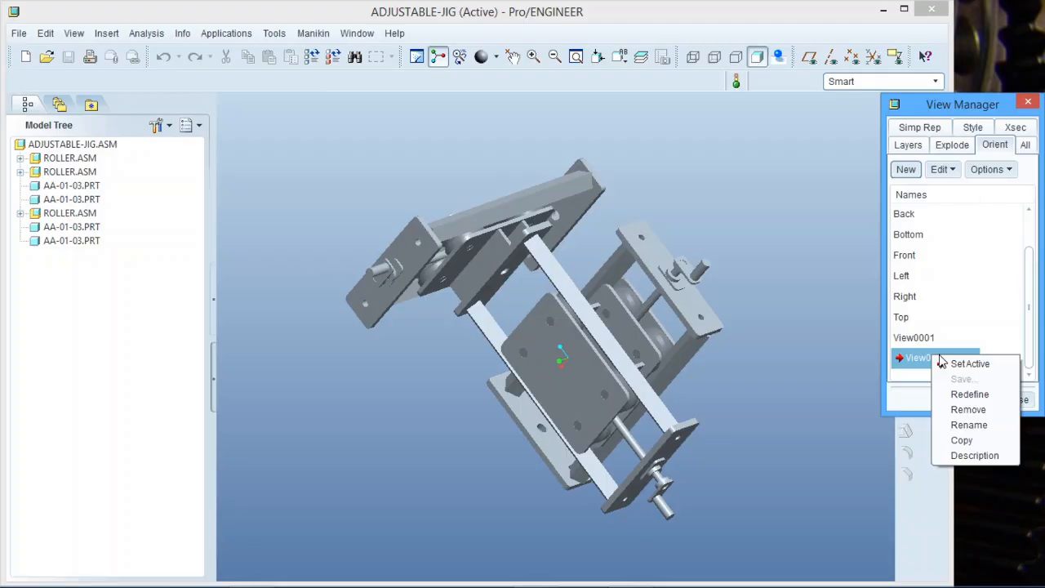
# Redefine View0002 with the front plate surface as Front and the top plate surface as Top.
pyautogui.click(970, 395)
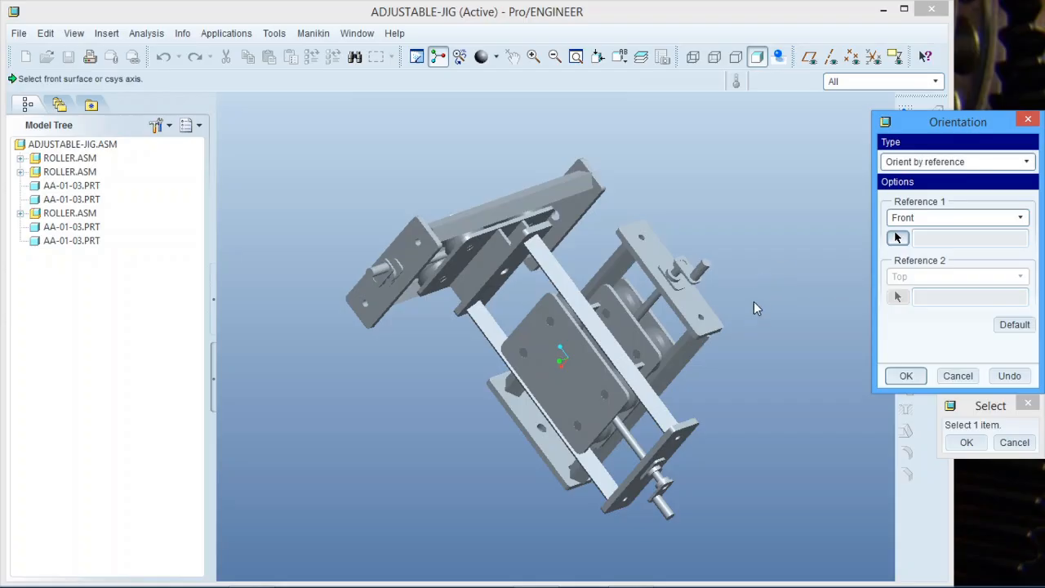
pyautogui.moveTo(754, 301)
pyautogui.mouseDown(button='middle')
pyautogui.moveTo(735, 277)
pyautogui.moveTo(768, 274)
pyautogui.moveTo(743, 285)
pyautogui.moveTo(756, 264)
pyautogui.moveTo(760, 291)
pyautogui.mouseUp(button='middle')
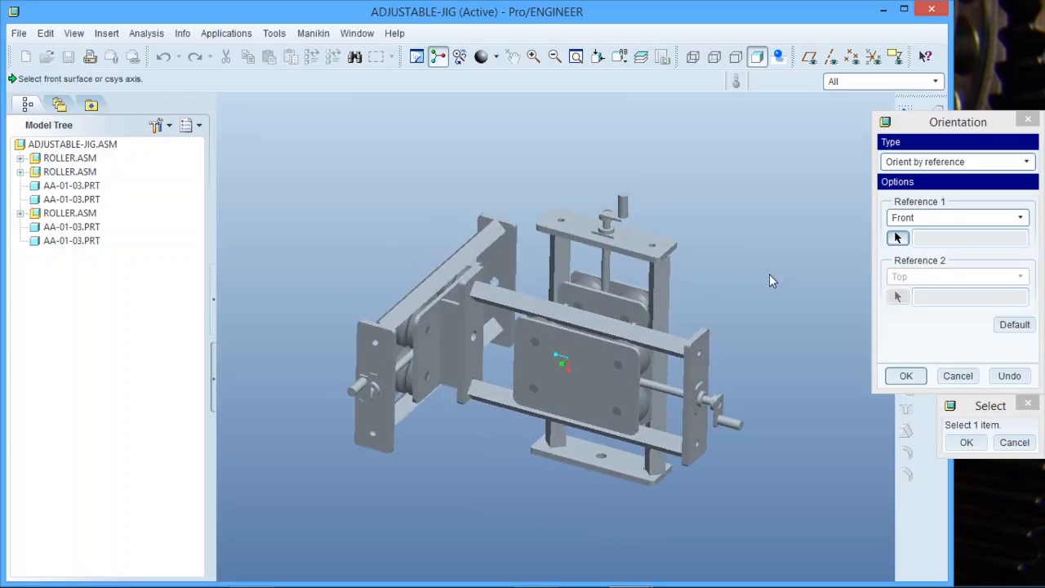
pyautogui.click(1021, 219)
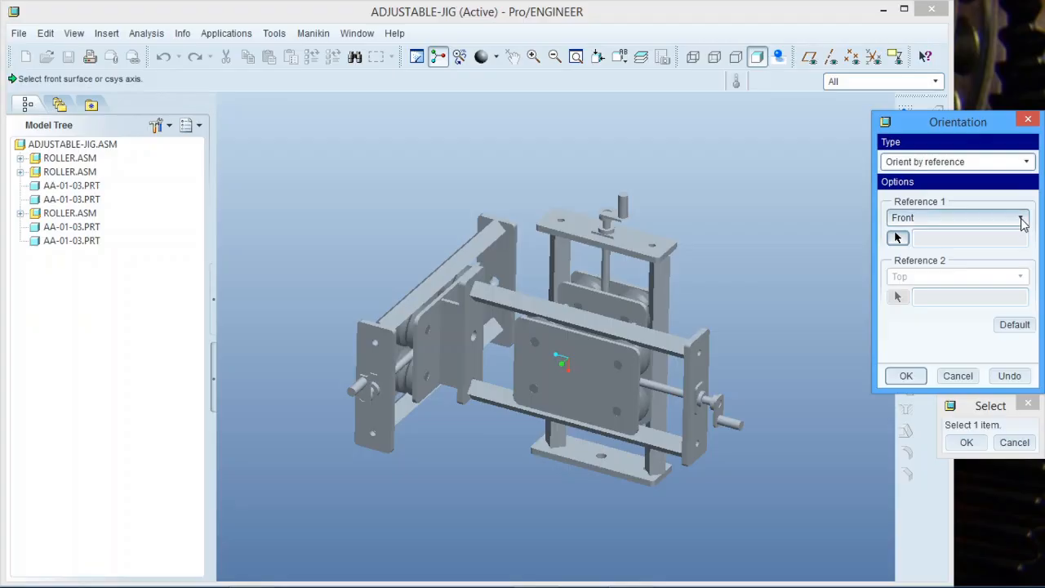
pyautogui.click(1021, 219)
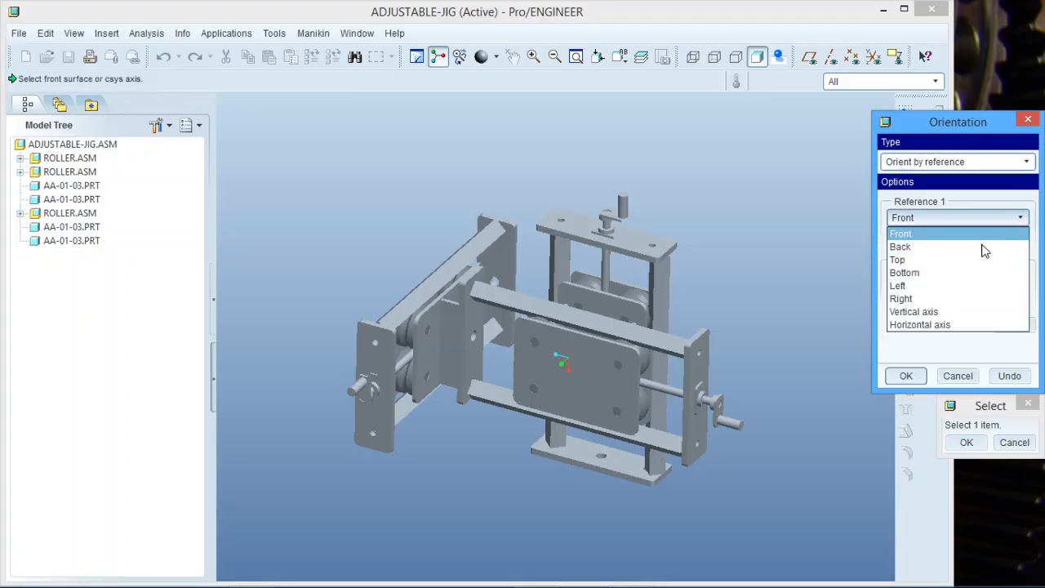
pyautogui.click(931, 234)
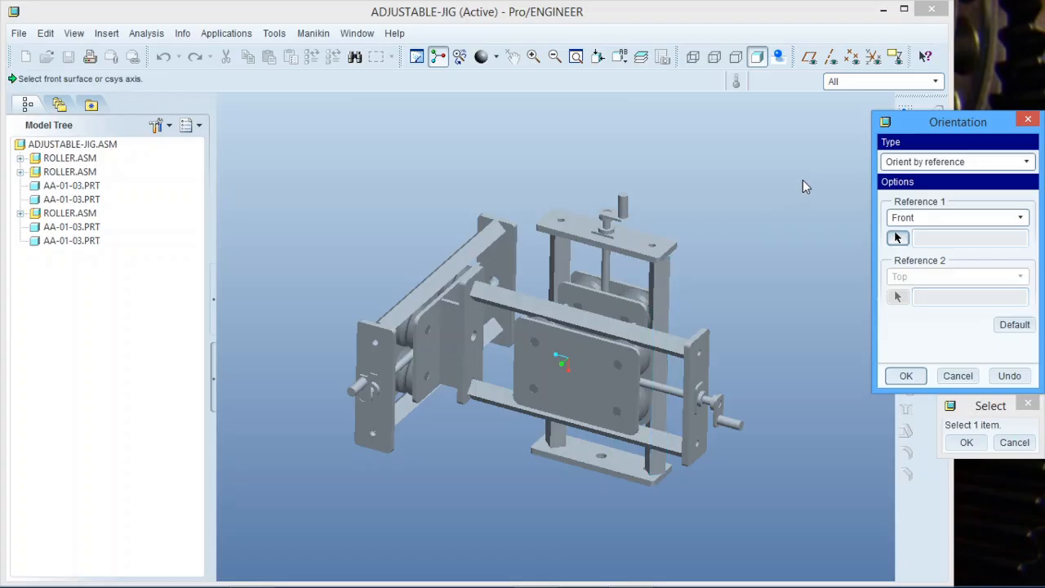
pyautogui.click(924, 219)
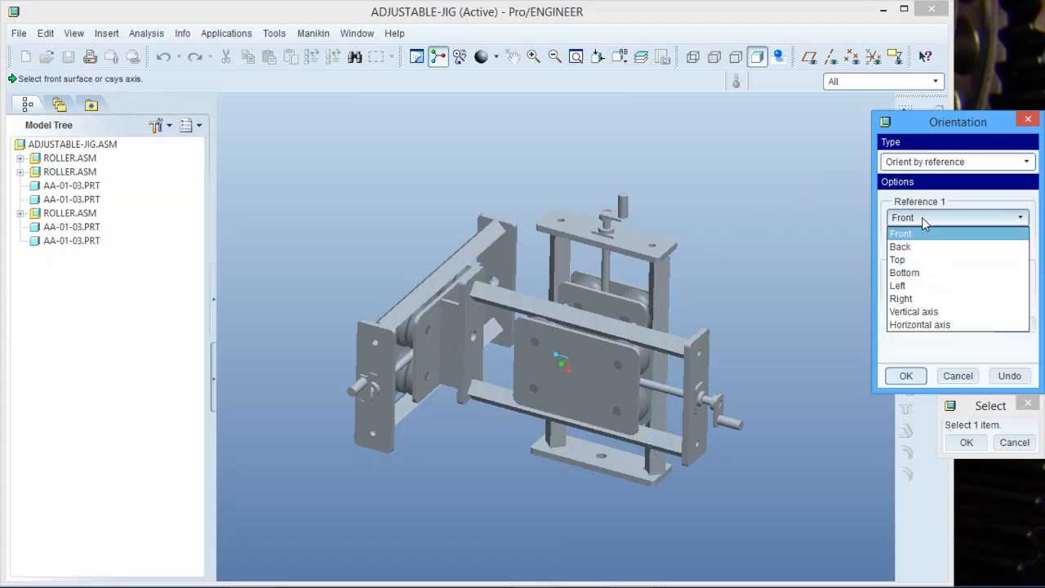
pyautogui.click(914, 236)
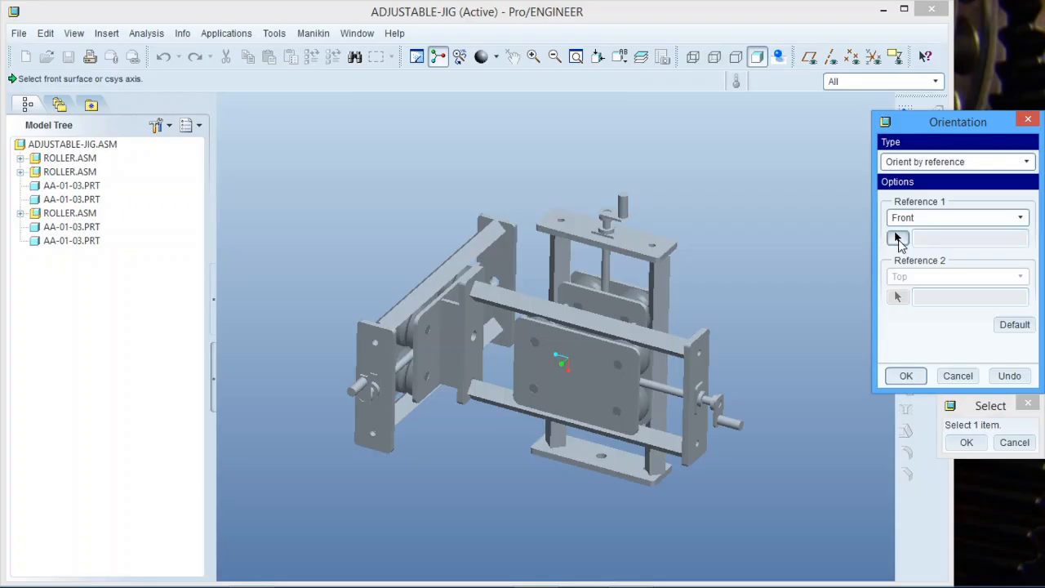
pyautogui.click(599, 378)
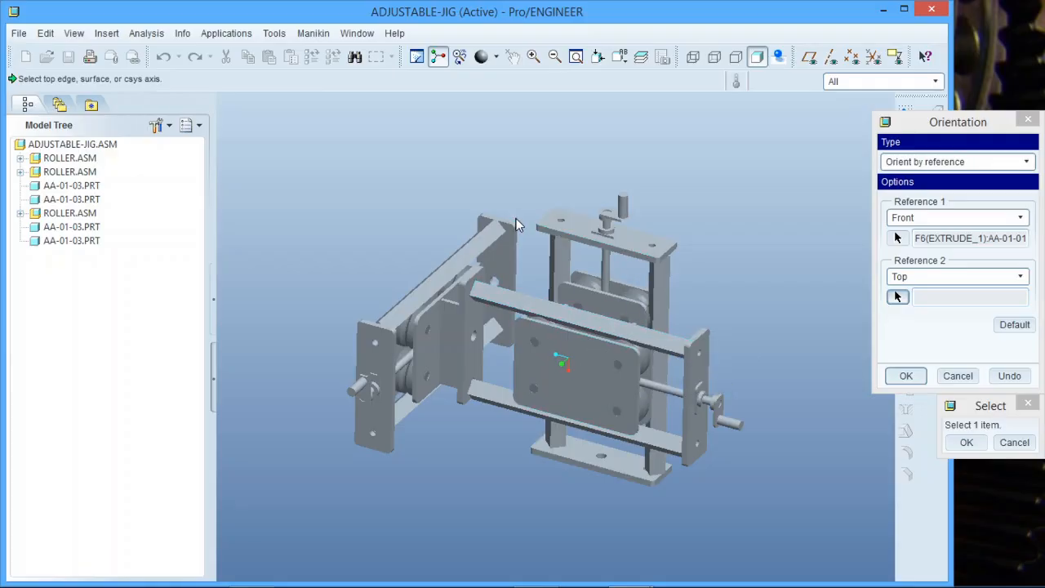
pyautogui.click(635, 246)
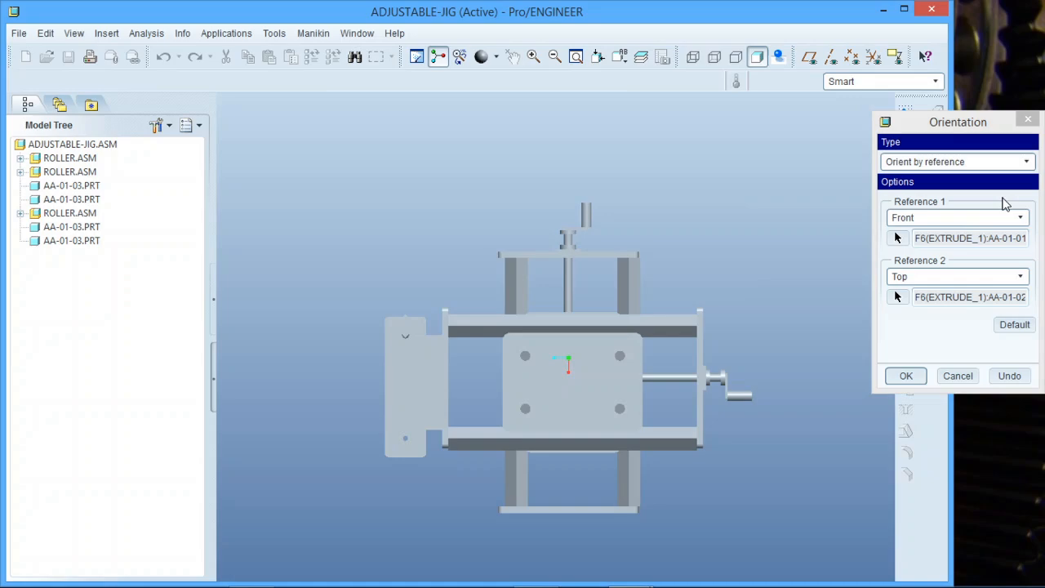
pyautogui.click(909, 376)
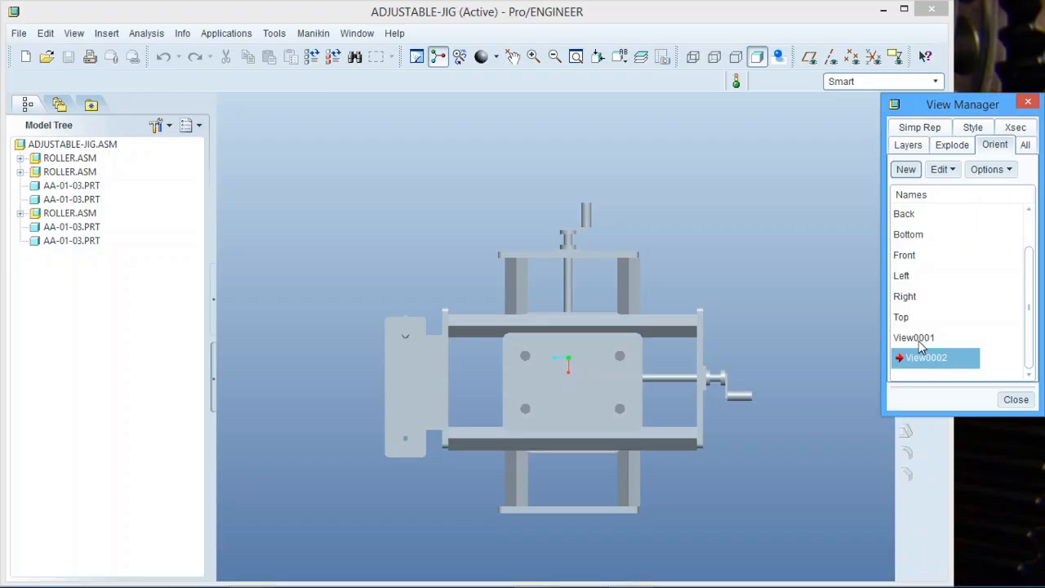
# Check View0002's straight-on front view against View0001, then reopen its Orientation Type list.
pyautogui.doubleClick(917, 338)
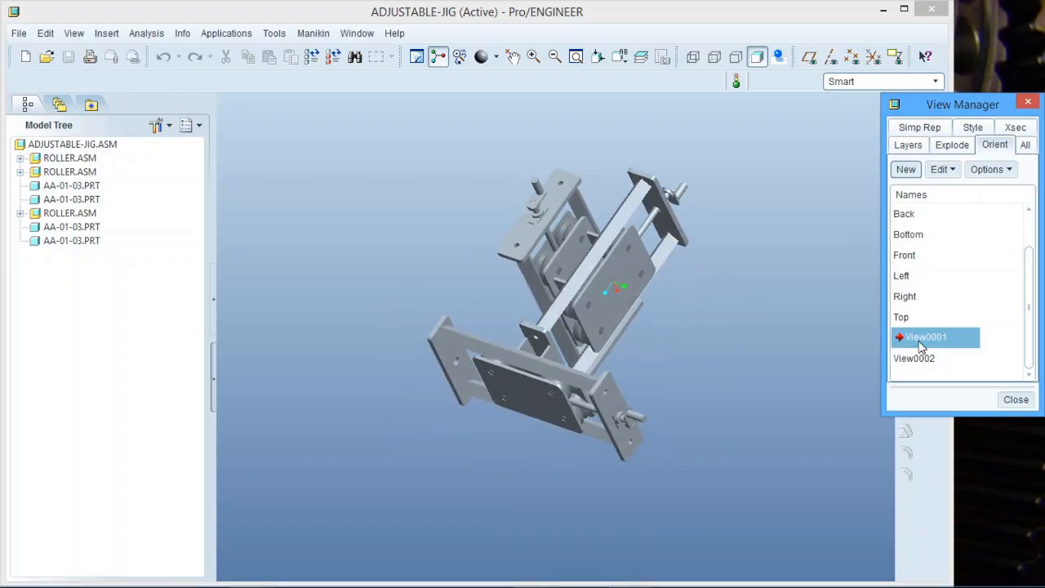
pyautogui.doubleClick(923, 359)
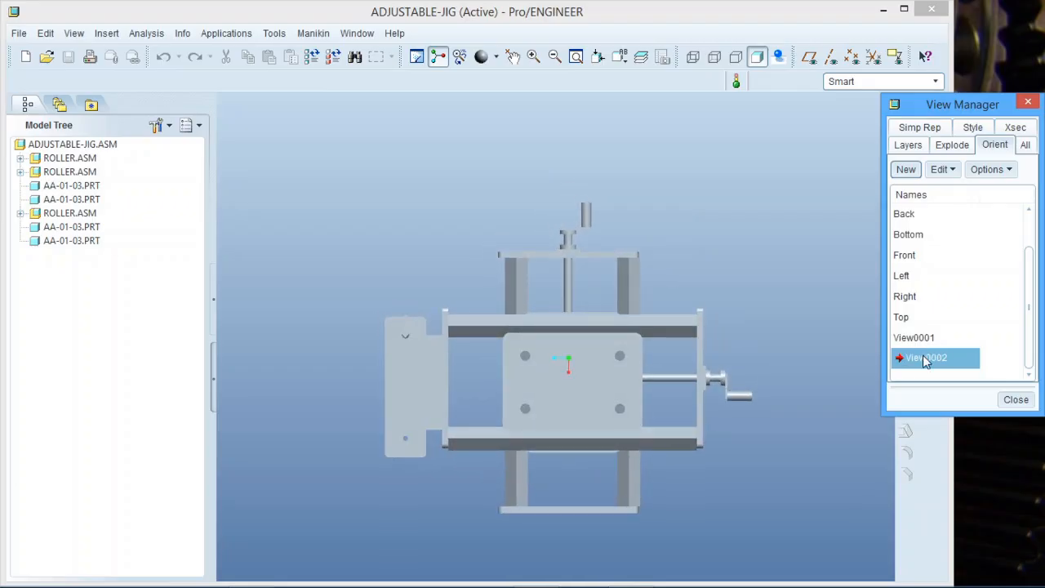
pyautogui.rightClick(926, 362)
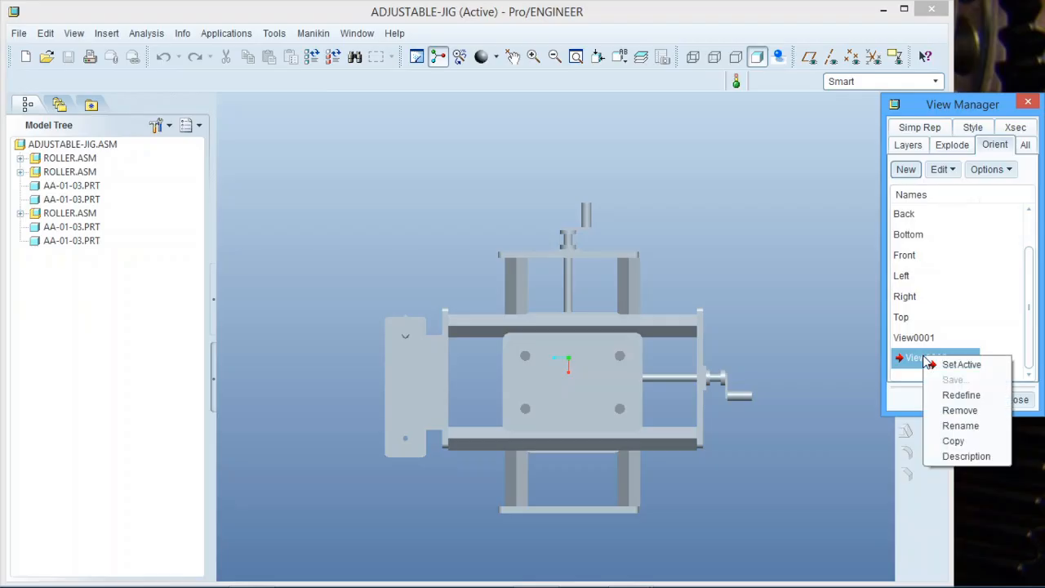
pyautogui.click(950, 394)
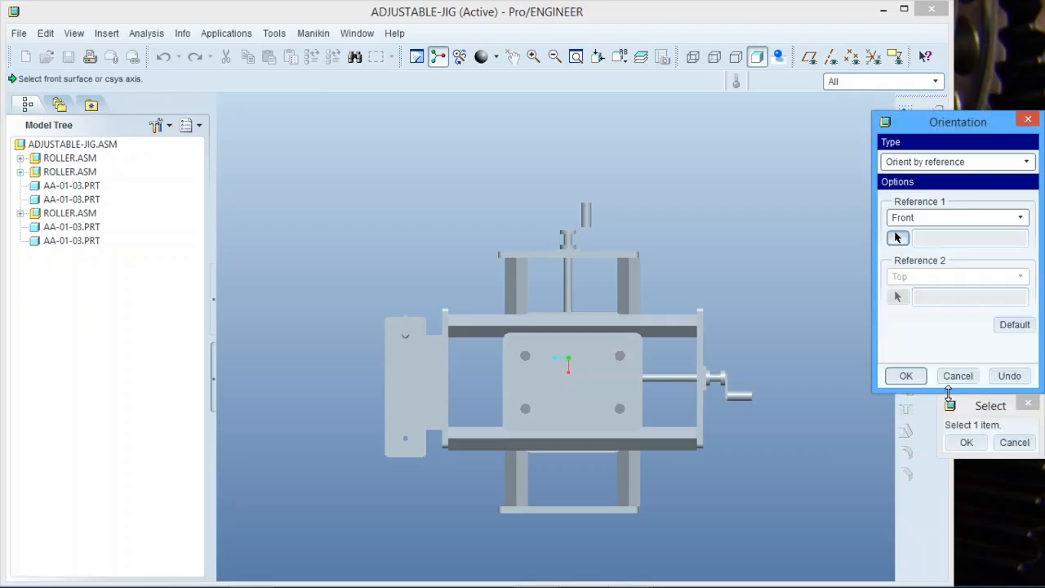
pyautogui.click(957, 164)
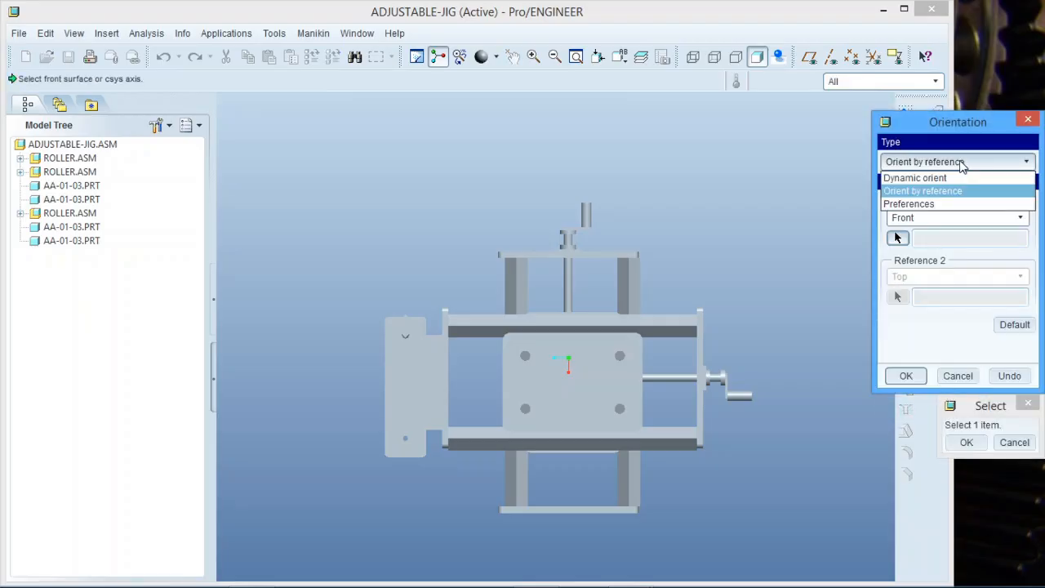
# Switch View0002 to Dynamic orient, pan to H 0.2 / V 2.4, and try spin rotations.
pyautogui.click(957, 179)
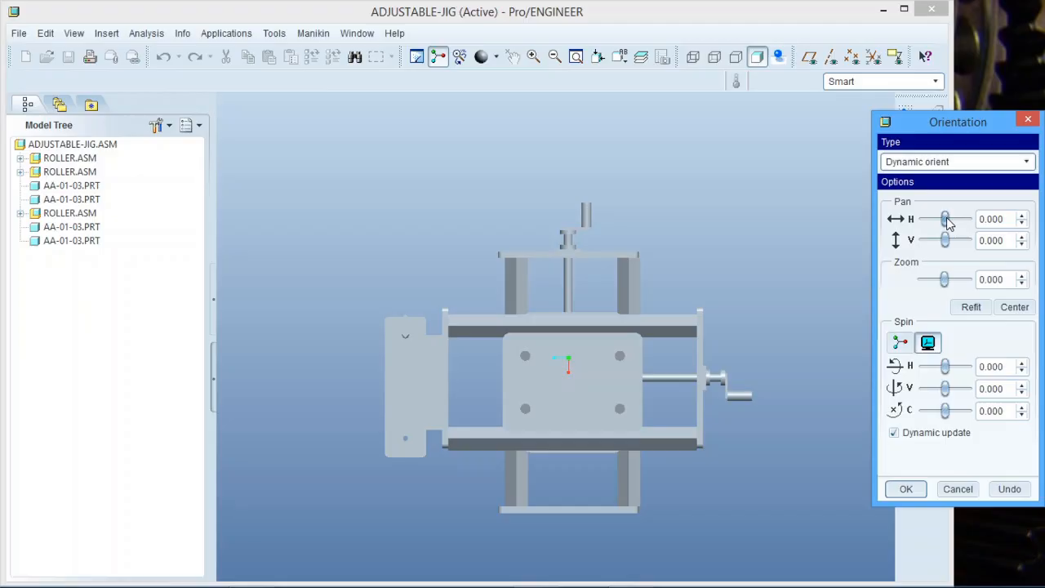
pyautogui.moveTo(949, 224); pyautogui.dragTo(949, 248)
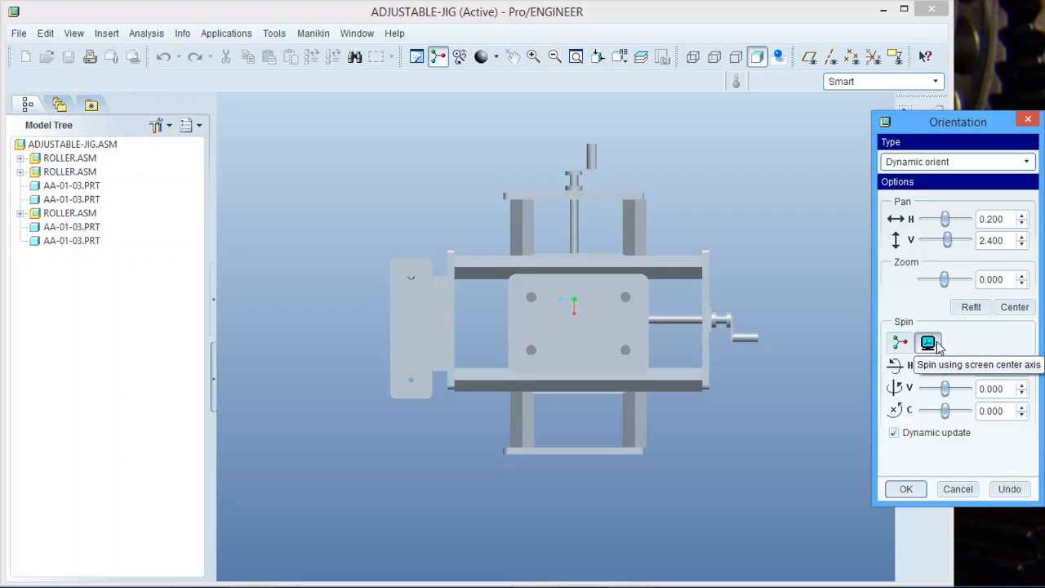
pyautogui.scroll(1, 699, 461)
pyautogui.scroll(-1, 752, 354)
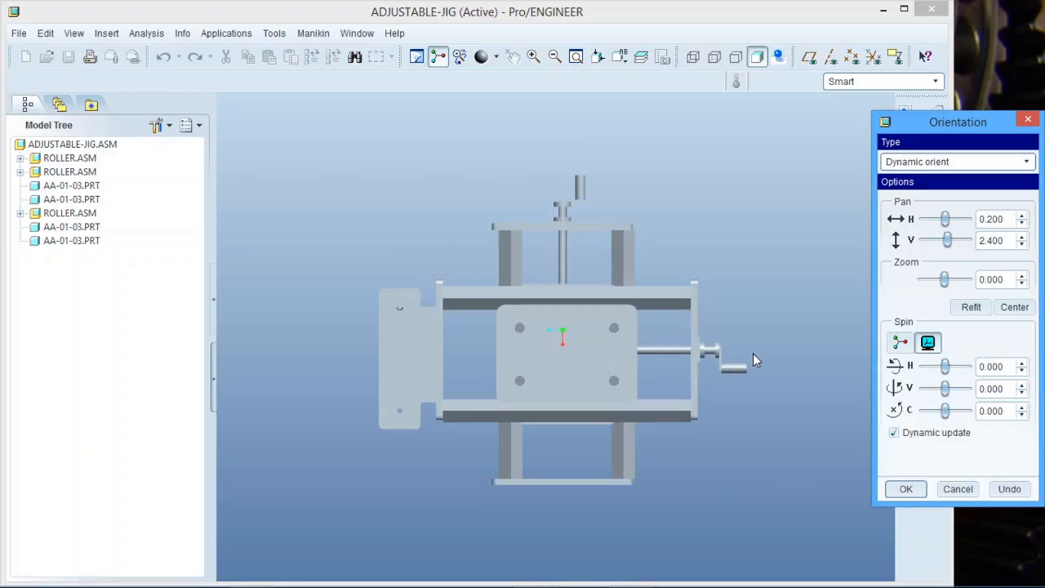
pyautogui.scroll(3, 621, 448)
pyautogui.scroll(-3, 778, 398)
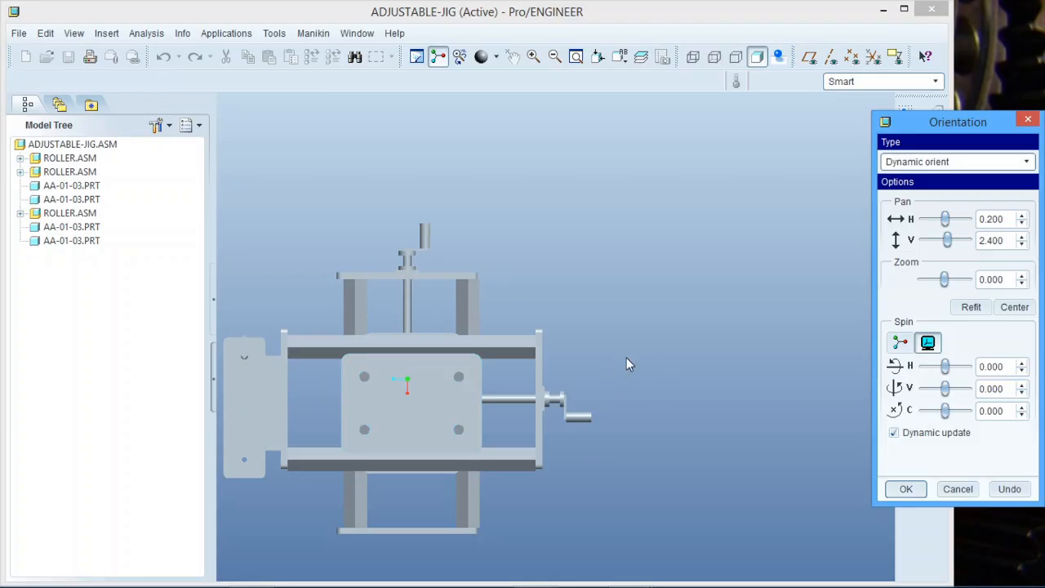
pyautogui.moveTo(945, 367); pyautogui.dragTo(951, 398)
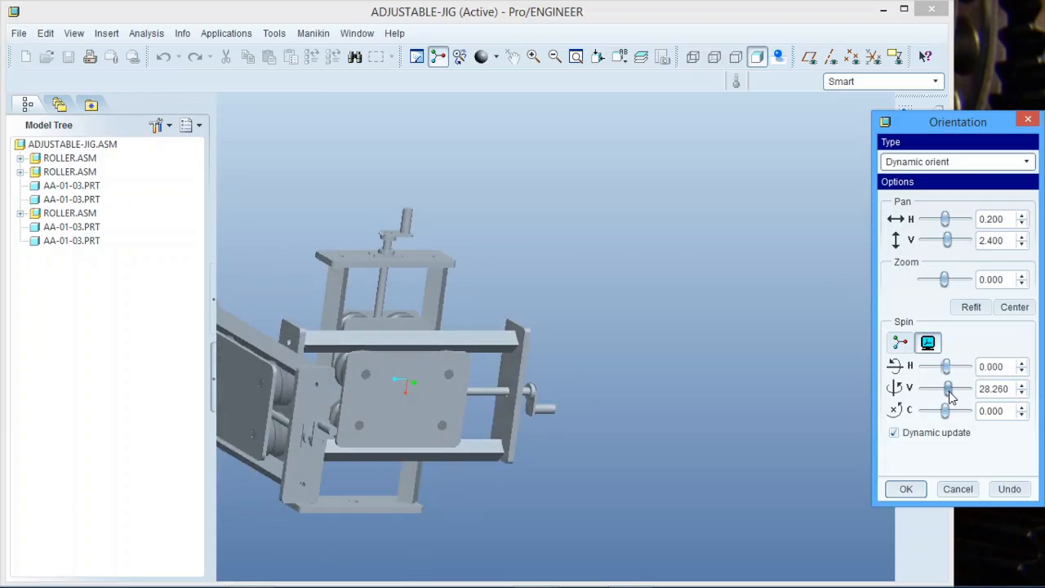
pyautogui.click(900, 343)
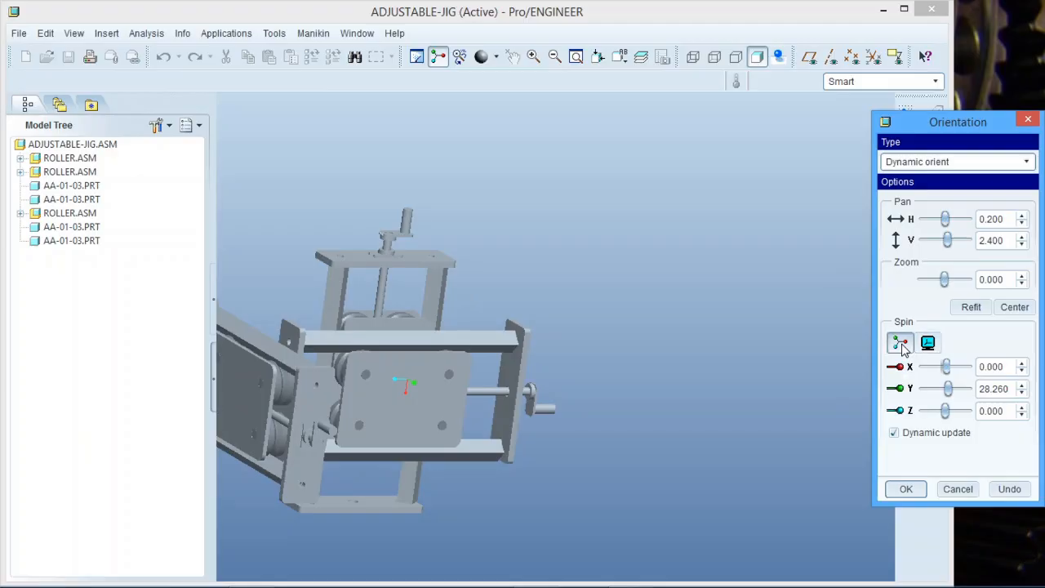
pyautogui.moveTo(950, 394)
pyautogui.mouseDown()
pyautogui.moveTo(941, 393)
pyautogui.moveTo(957, 398)
pyautogui.moveTo(947, 400)
pyautogui.moveTo(956, 399)
pyautogui.moveTo(955, 378)
pyautogui.moveTo(945, 383)
pyautogui.moveTo(957, 387)
pyautogui.moveTo(950, 369)
pyautogui.moveTo(942, 397)
pyautogui.moveTo(940, 373)
pyautogui.moveTo(947, 378)
pyautogui.mouseUp()
pyautogui.click(928, 342)
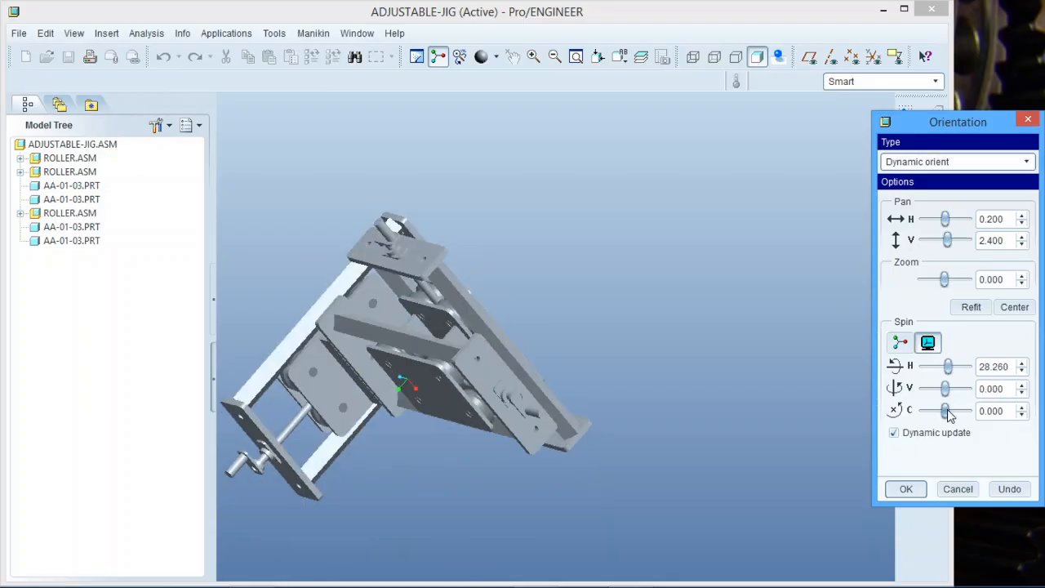
pyautogui.moveTo(949, 414); pyautogui.dragTo(943, 416)
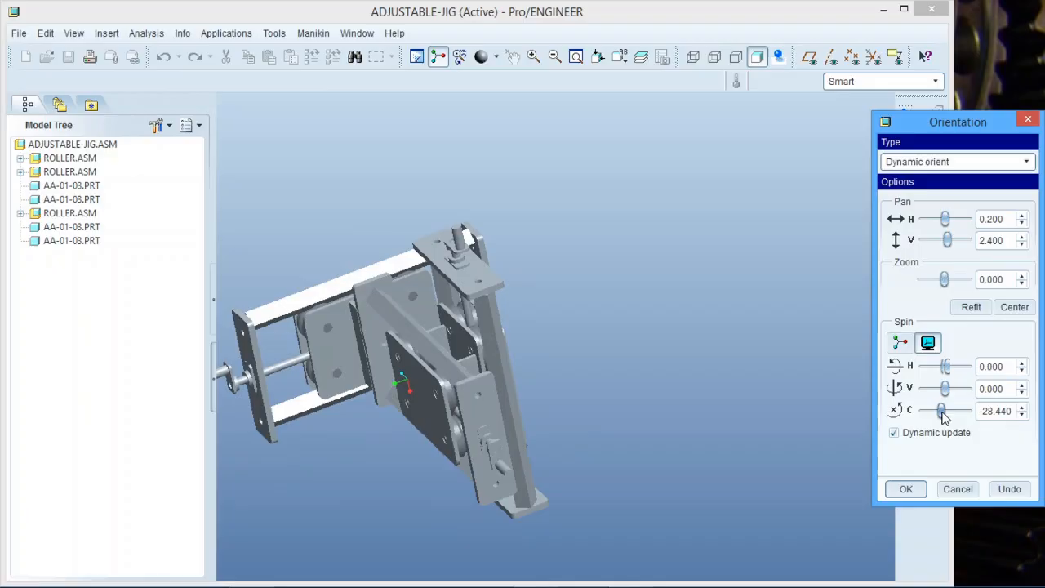
pyautogui.moveTo(945, 374)
pyautogui.mouseDown()
pyautogui.moveTo(942, 390)
pyautogui.moveTo(956, 395)
pyautogui.moveTo(948, 389)
pyautogui.mouseUp()
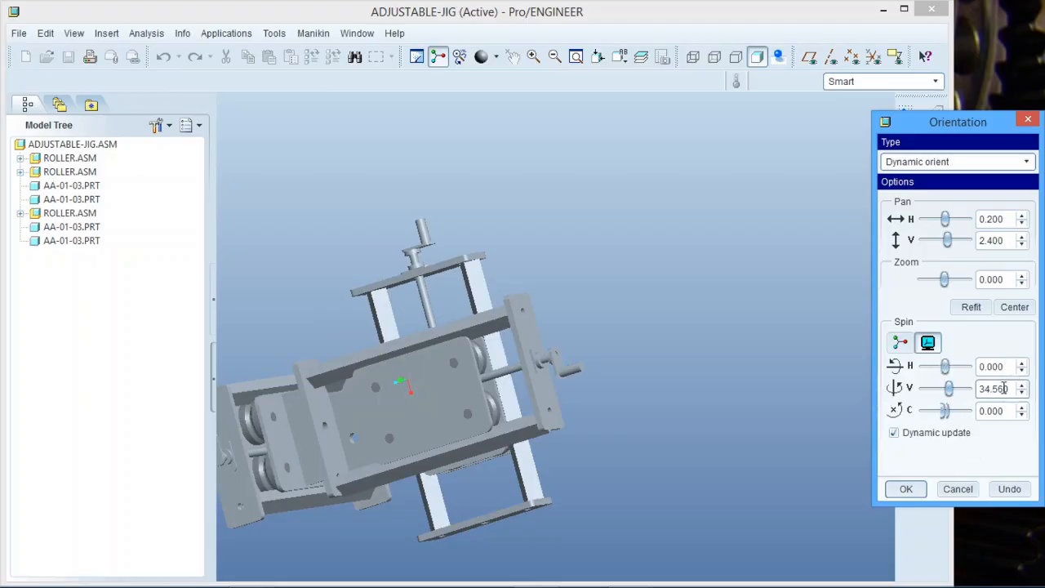
# Set the vertical spin to 45, zoom to 2.2, and accept View0002.
pyautogui.moveTo(1010, 388); pyautogui.dragTo(962, 392)
pyautogui.write('45')
pyautogui.press('Return')
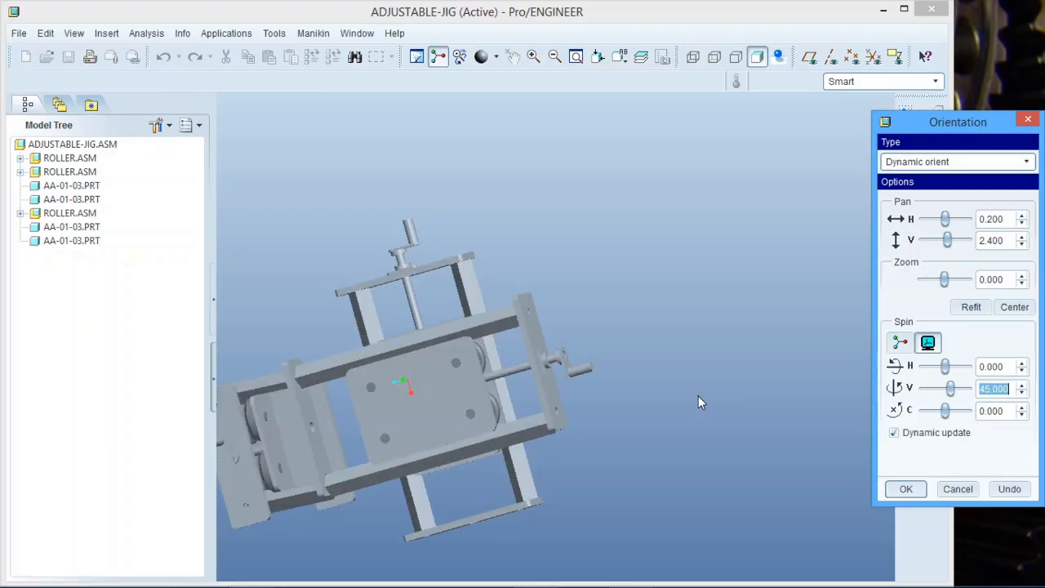
pyautogui.scroll(3, 698, 395)
pyautogui.scroll(-3, 543, 400)
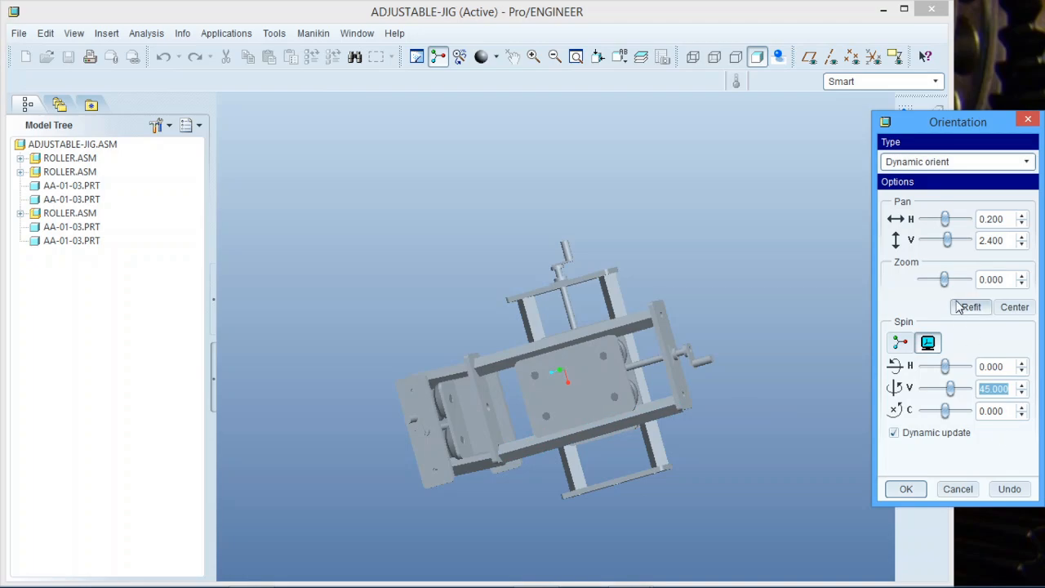
pyautogui.moveTo(945, 282)
pyautogui.mouseDown()
pyautogui.moveTo(953, 282)
pyautogui.moveTo(934, 283)
pyautogui.moveTo(952, 288)
pyautogui.mouseUp()
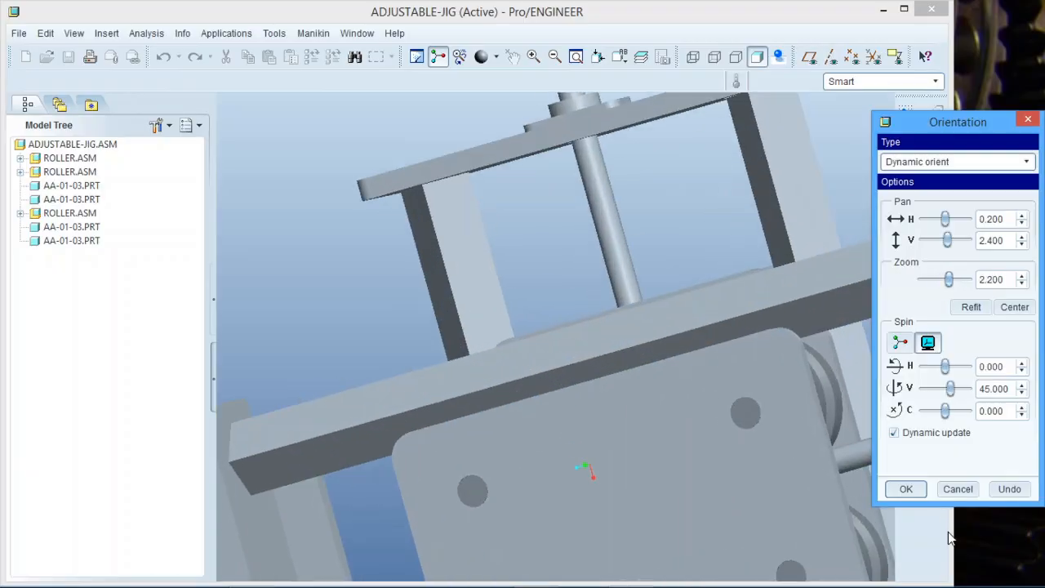
pyautogui.click(906, 489)
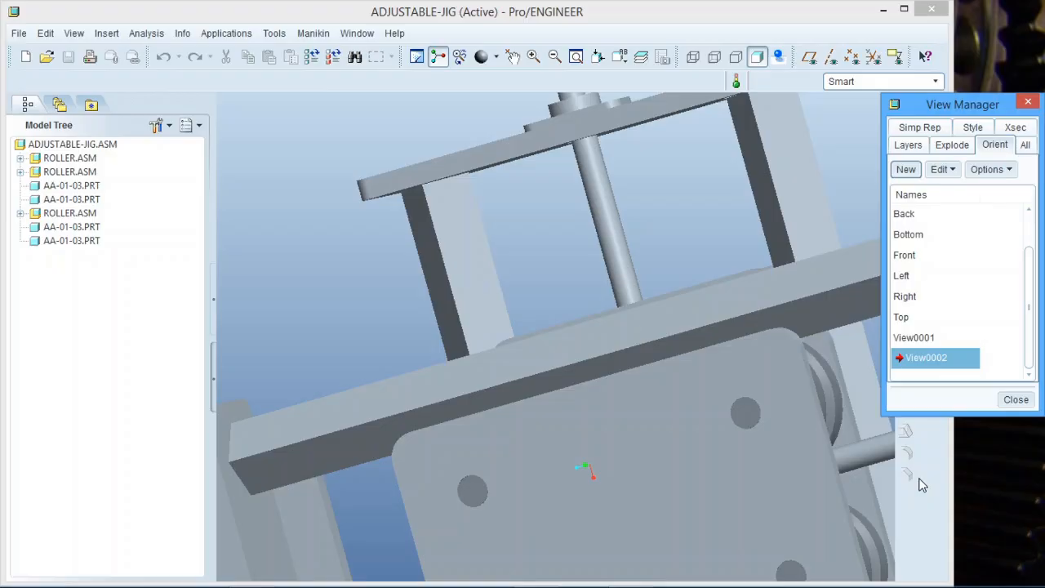
# Apply View0001, then View0002, then View0001 again to compare them.
pyautogui.doubleClick(922, 338)
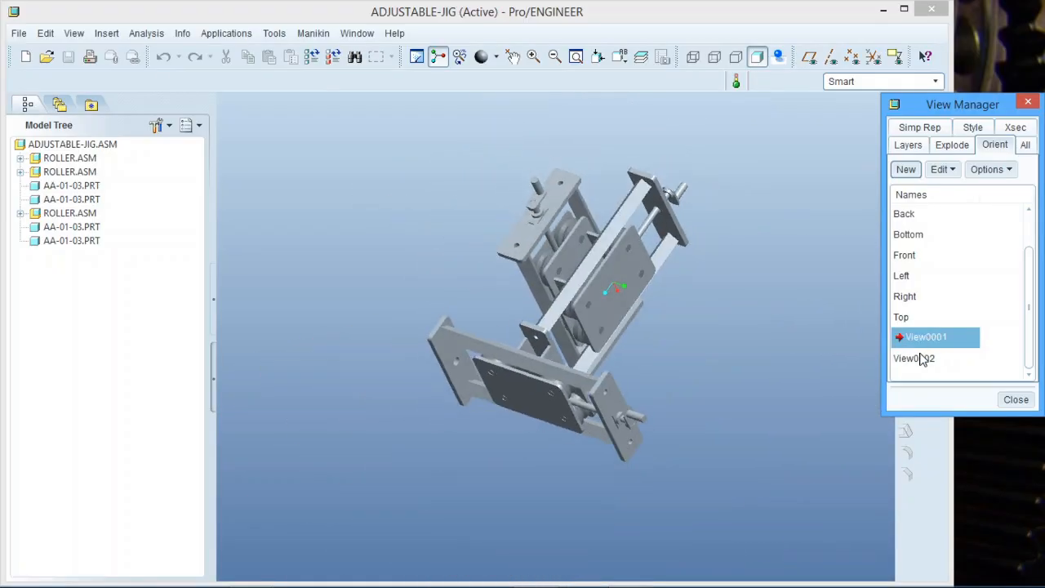
pyautogui.doubleClick(921, 359)
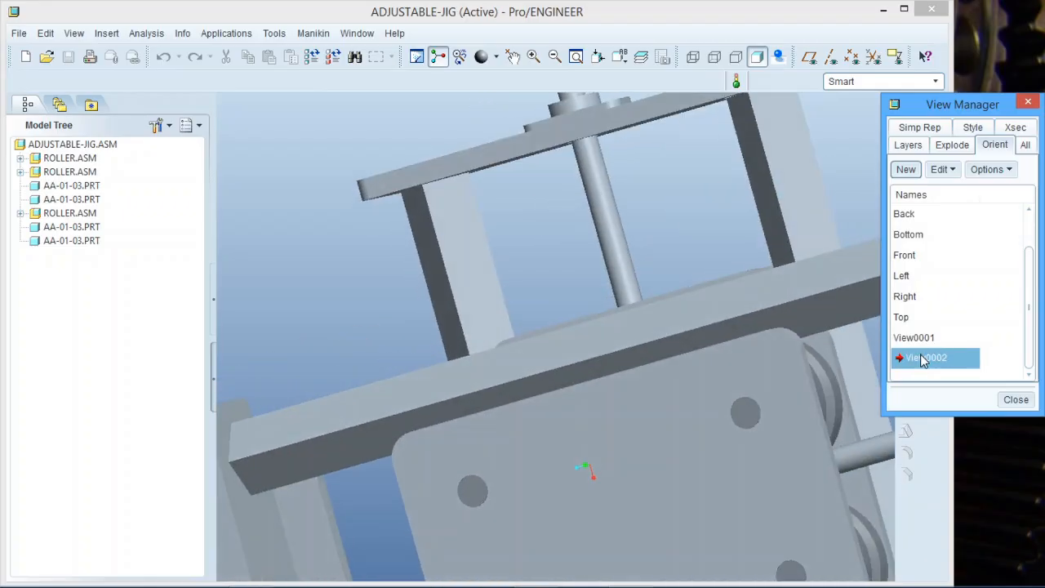
pyautogui.doubleClick(915, 337)
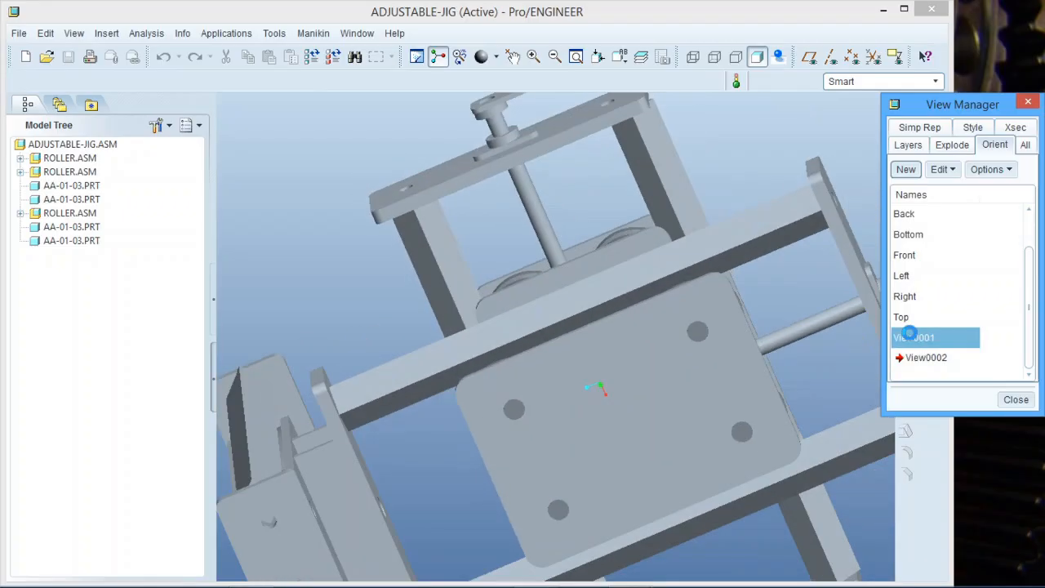
# Redefine View0002 with Dynamic orient at a -28.44 vertical spin and accept it.
pyautogui.rightClick(921, 359)
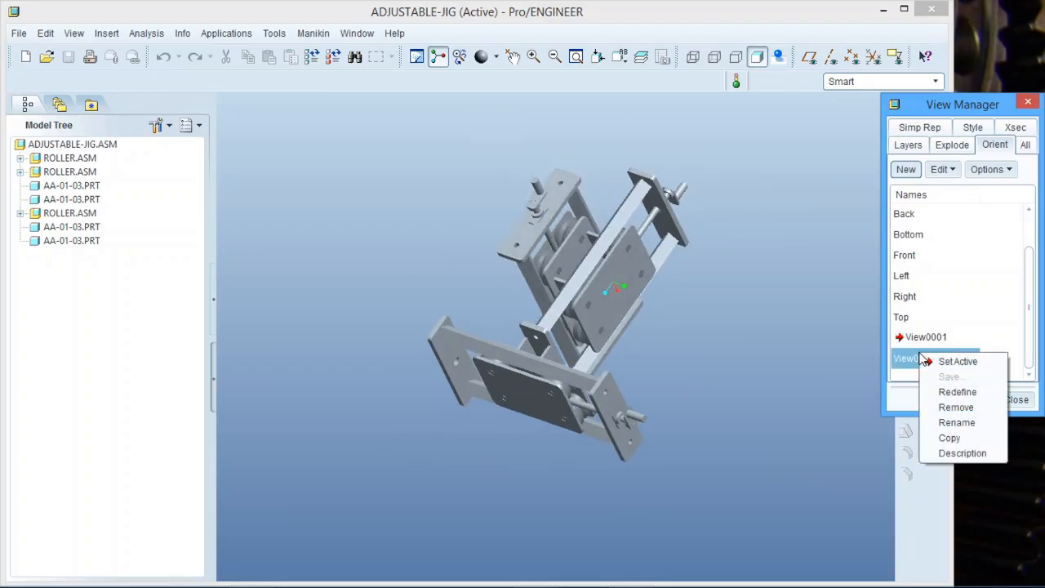
pyautogui.click(959, 394)
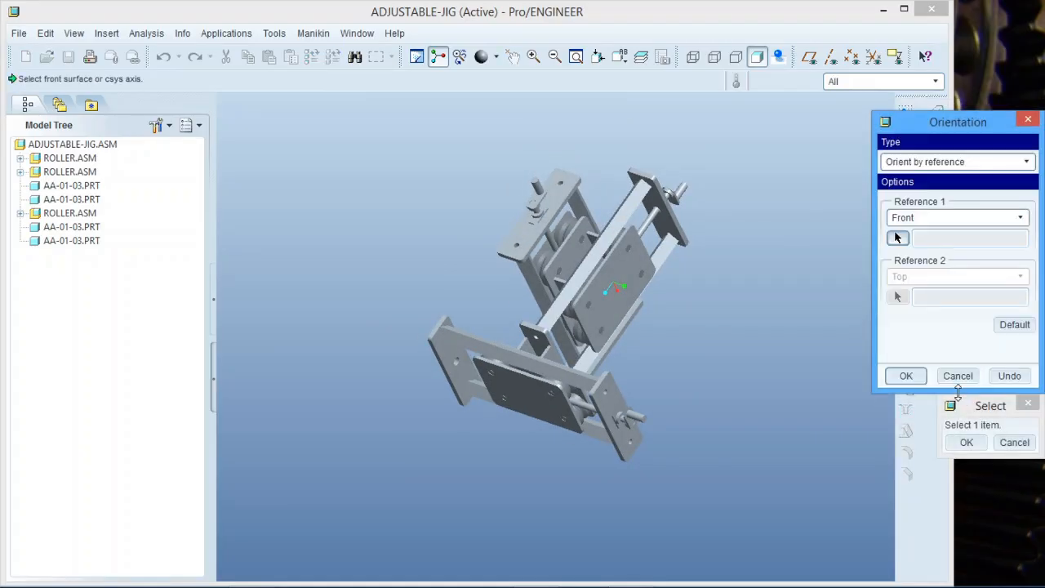
pyautogui.click(996, 162)
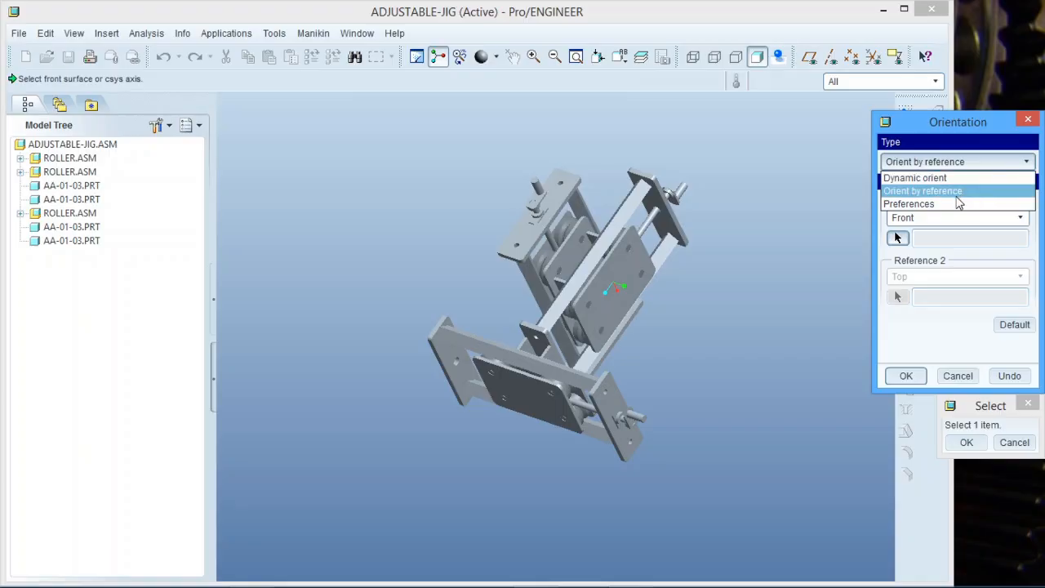
pyautogui.click(949, 205)
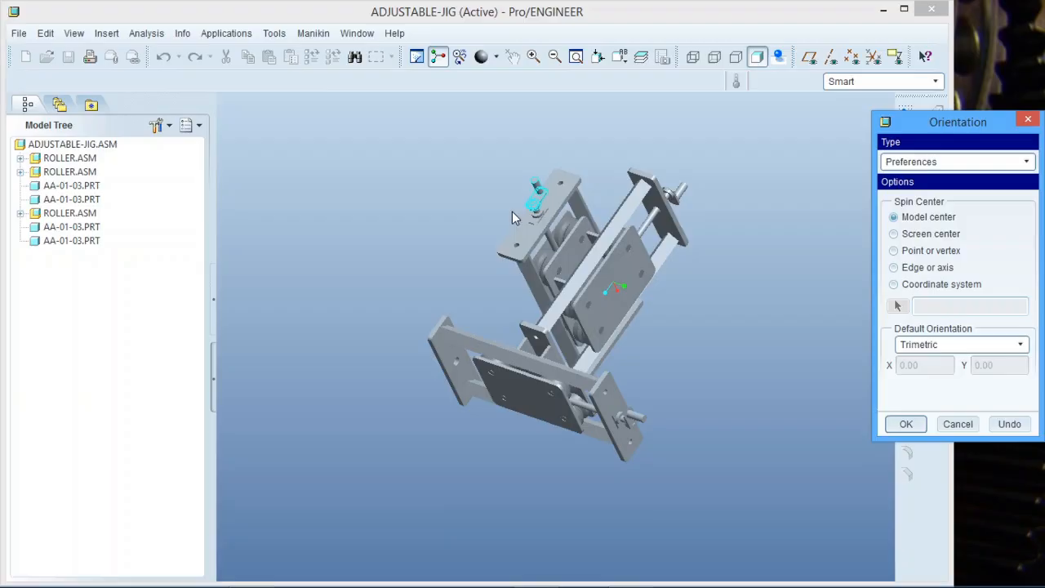
pyautogui.click(1029, 165)
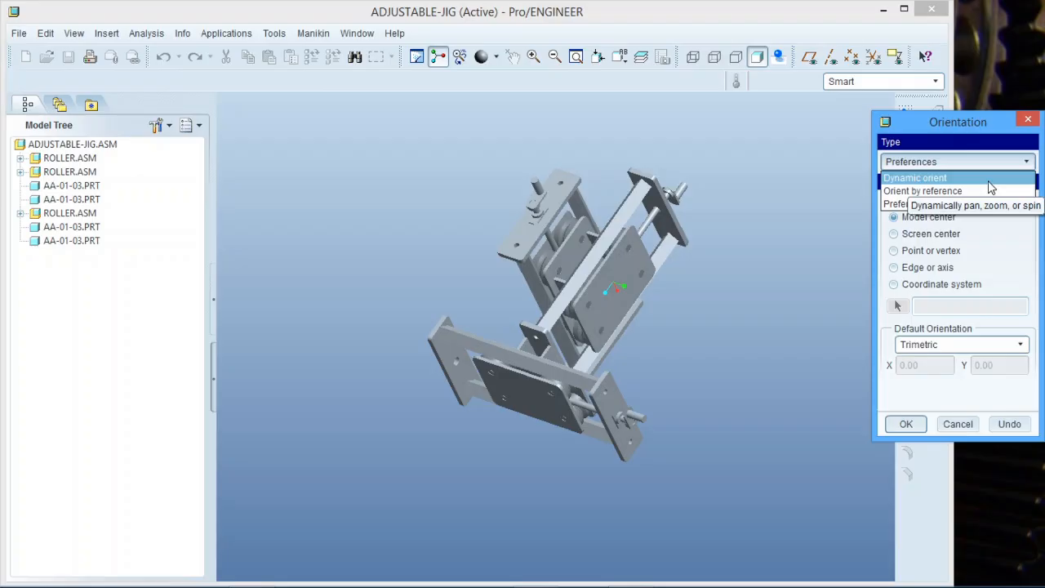
pyautogui.click(947, 178)
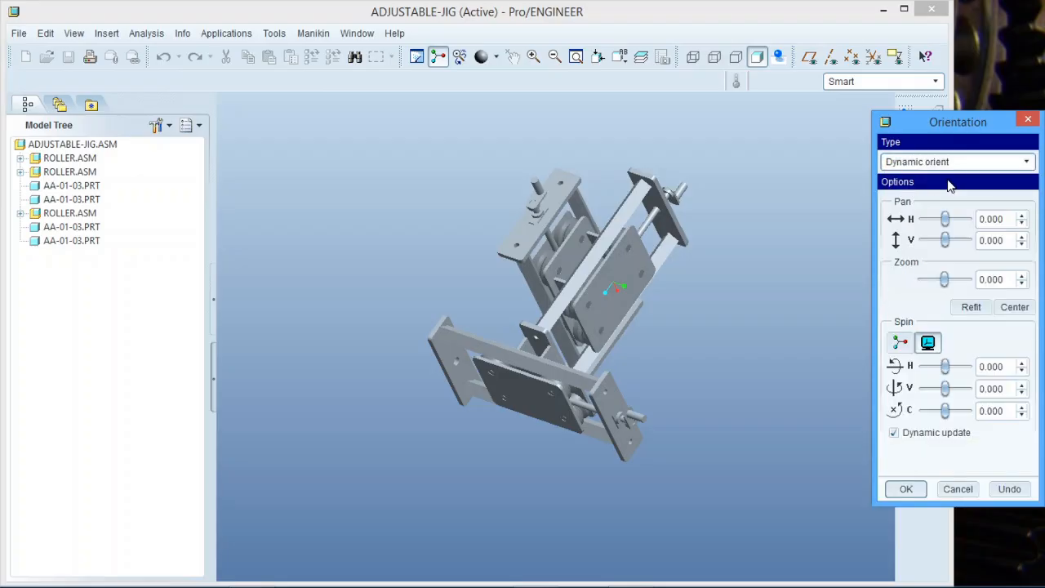
pyautogui.moveTo(945, 368); pyautogui.dragTo(942, 391)
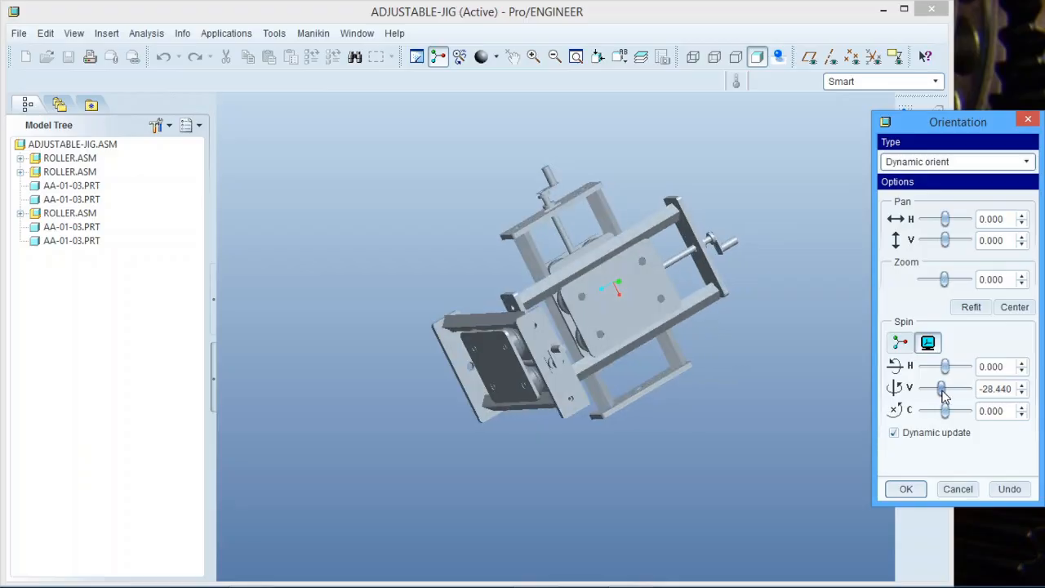
pyautogui.click(907, 488)
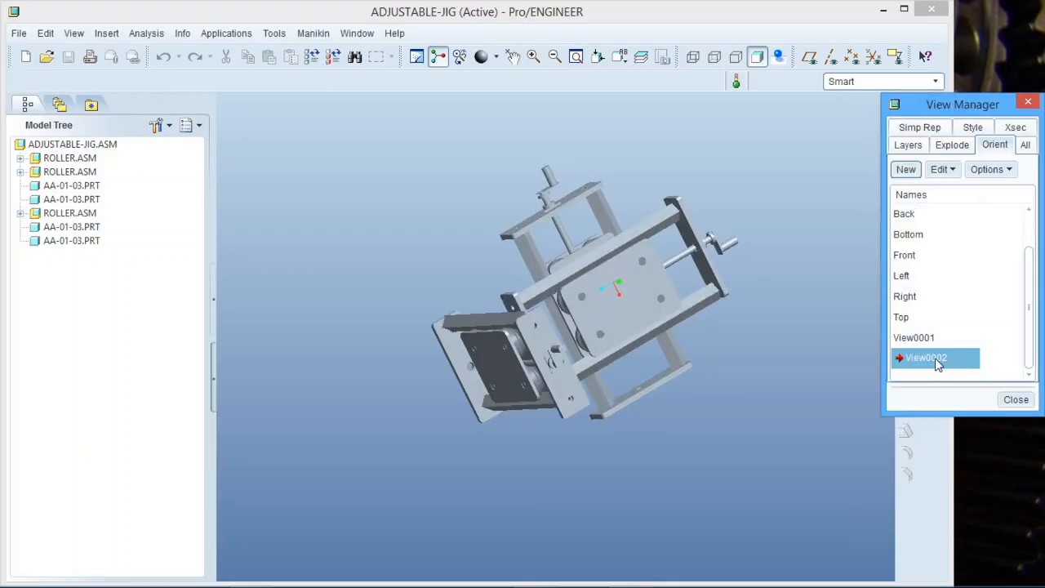
# Close the View Manager and save the ADJUSTABLE-JIG assembly.
pyautogui.rightClick(943, 356)
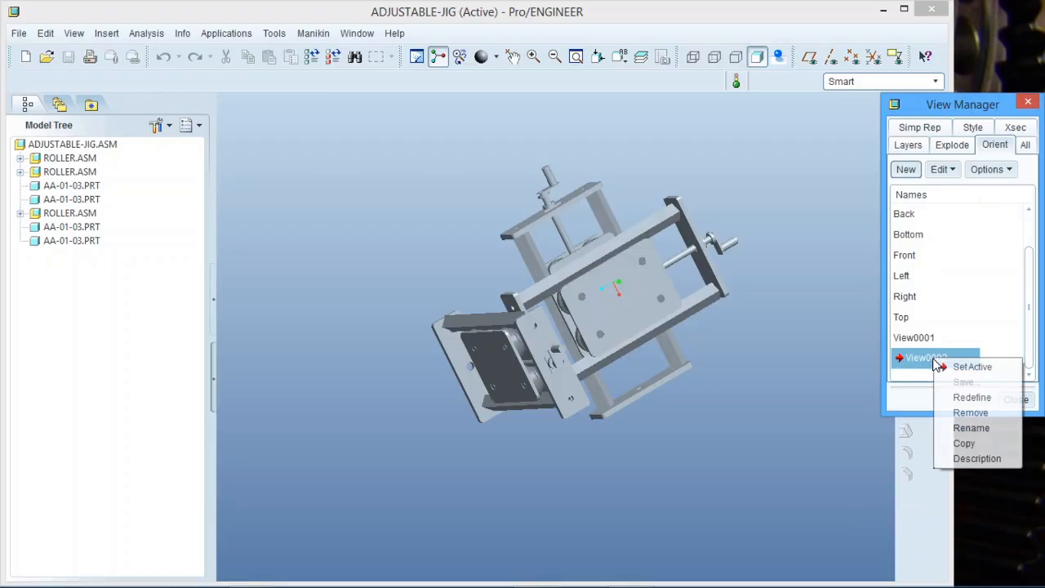
pyautogui.click(965, 303)
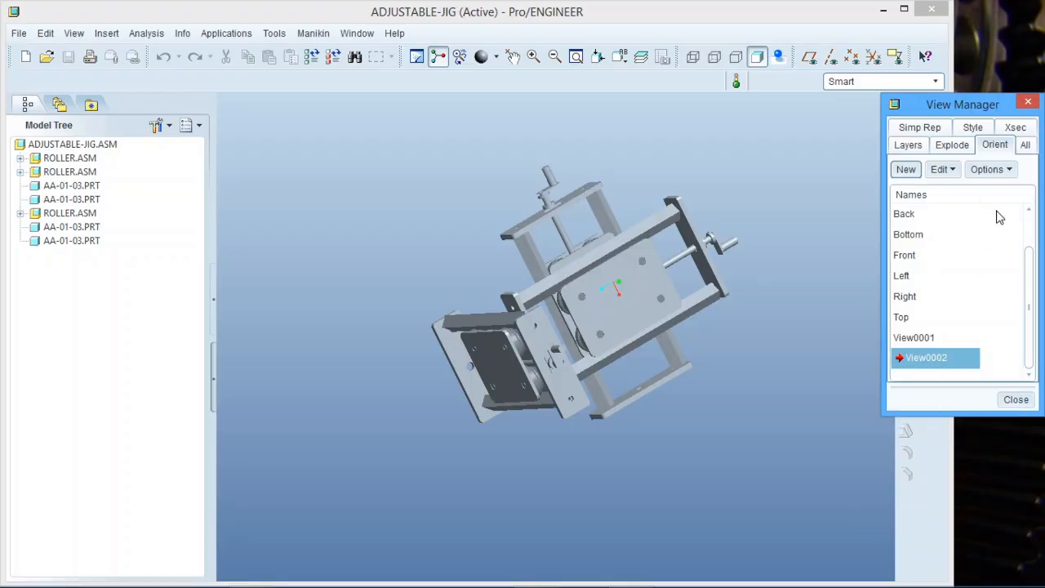
pyautogui.click(1016, 400)
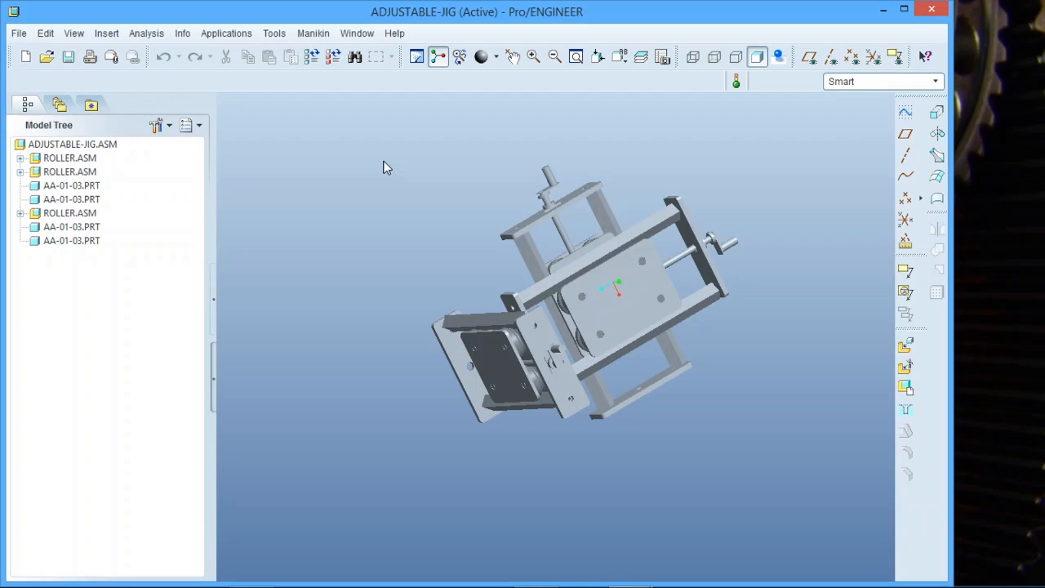
pyautogui.click(70, 59)
pyautogui.click(388, 547)
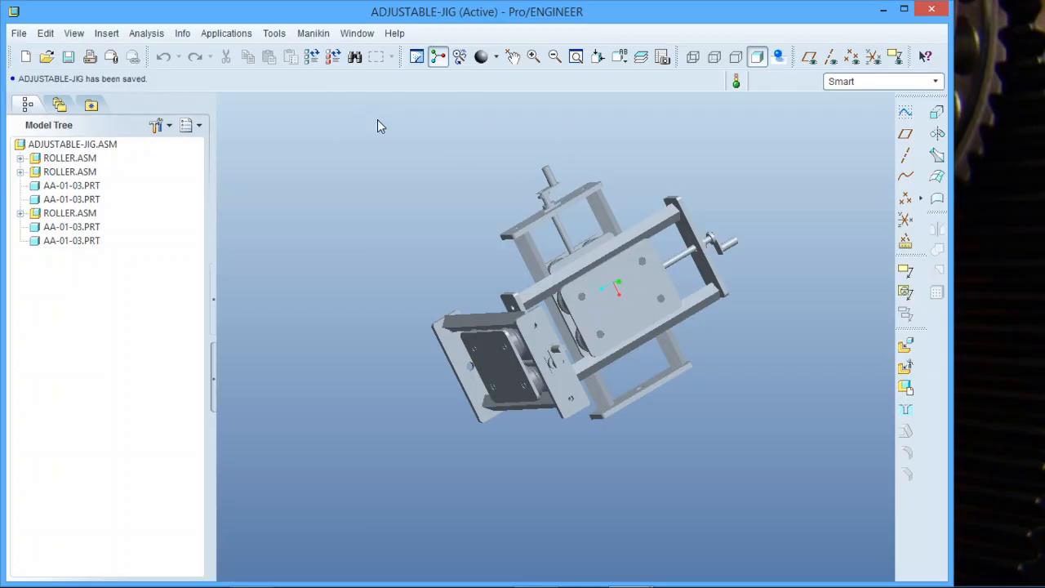
# Preview 1.drw and 2.drw in the Open dialog without opening them, then start a new file.
pyautogui.click(47, 56)
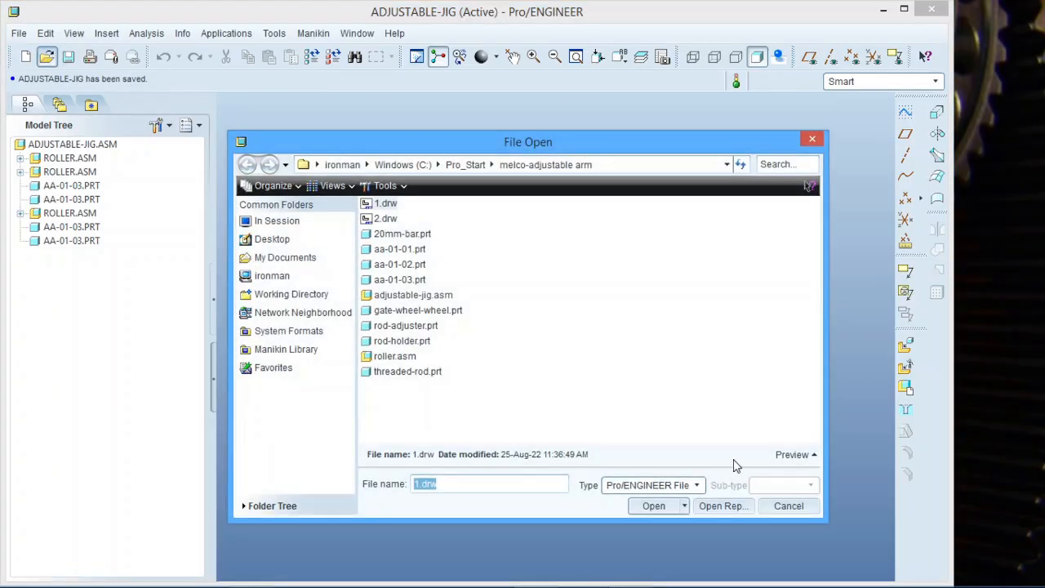
pyautogui.click(782, 458)
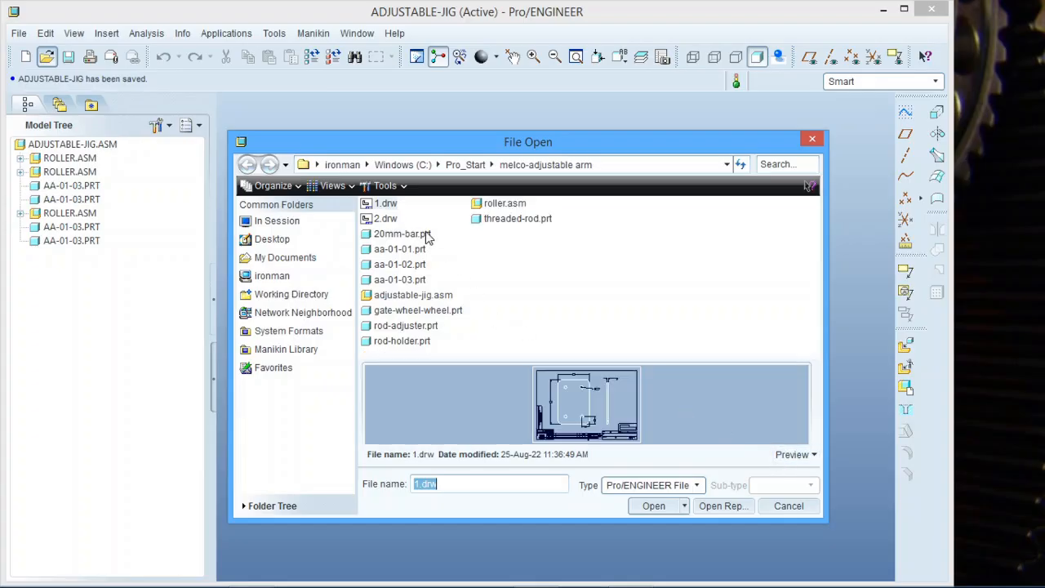
pyautogui.click(387, 220)
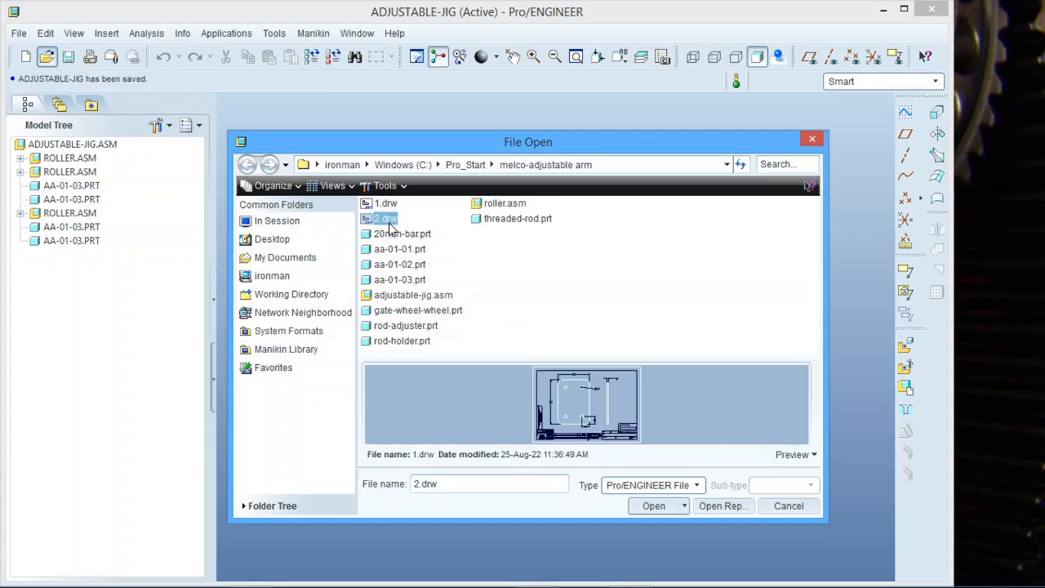
pyautogui.click(782, 506)
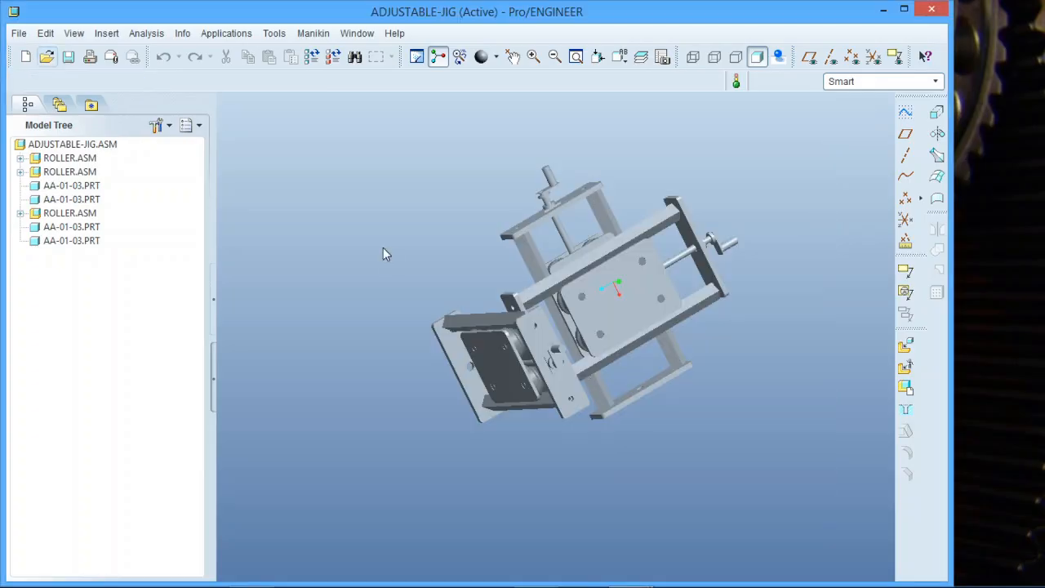
pyautogui.click(25, 56)
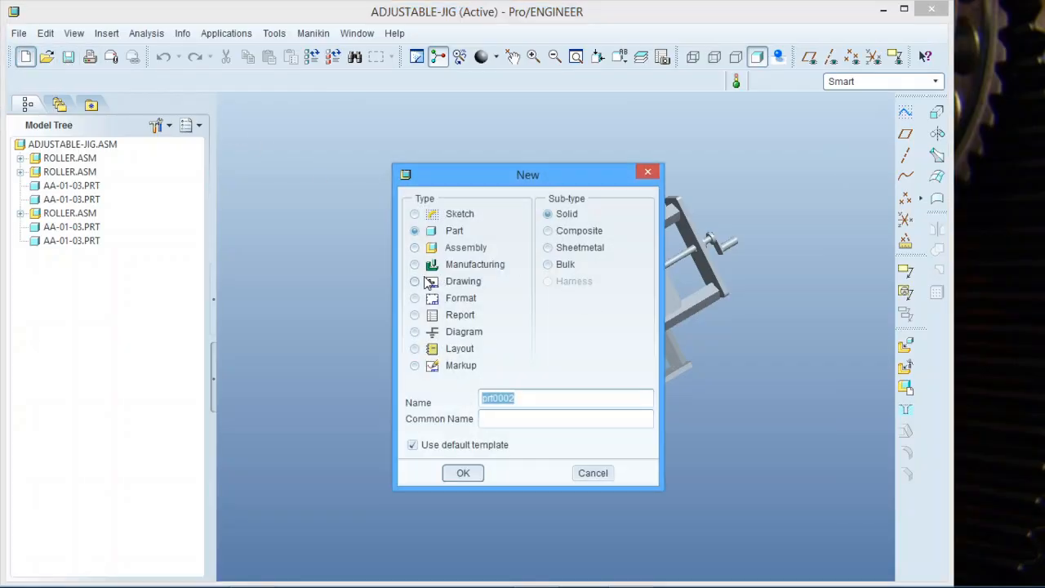
# Create drawing DRW0001 as an empty landscape sheet of size C.
pyautogui.click(426, 281)
pyautogui.click(474, 474)
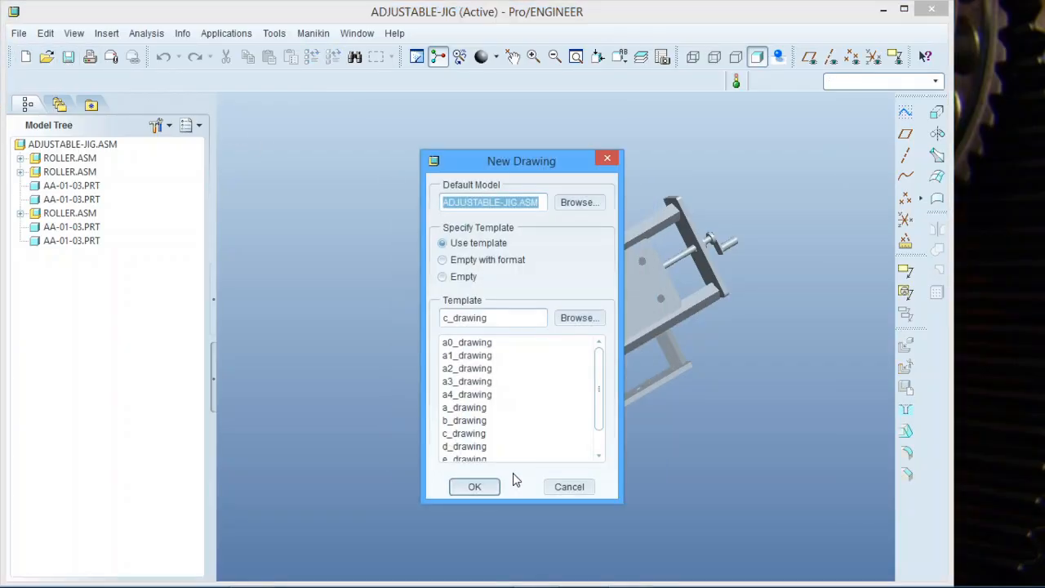
pyautogui.click(464, 279)
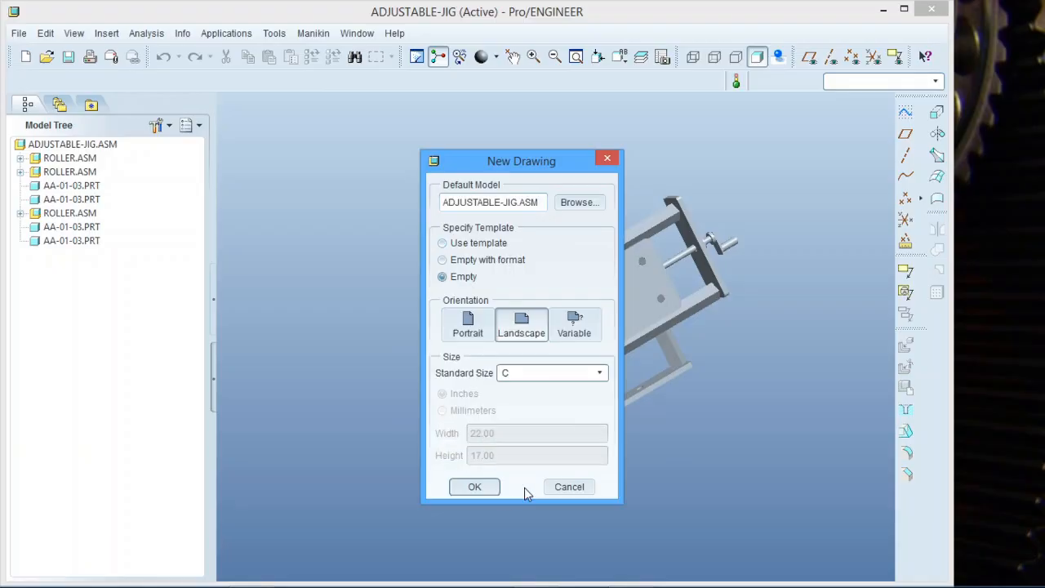
pyautogui.click(477, 486)
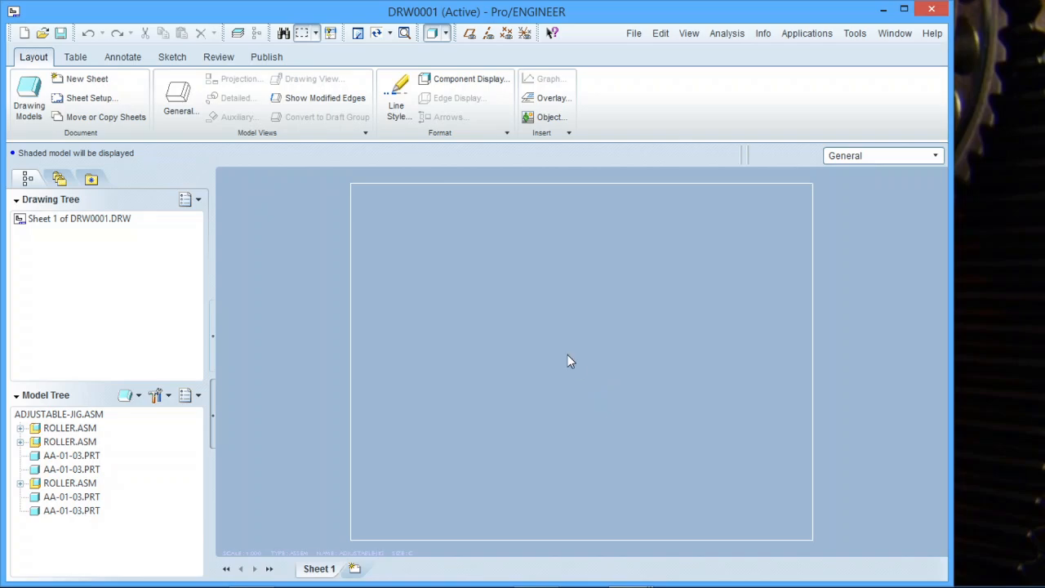
# Insert a general view with no combined state near the sheet centre.
pyautogui.rightClick(570, 362)
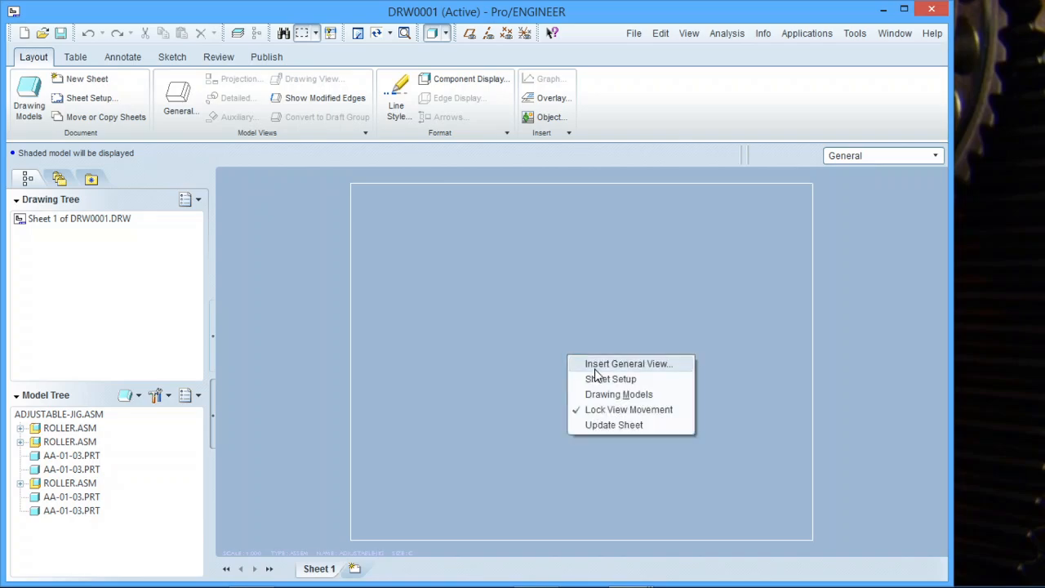
pyautogui.click(594, 368)
pyautogui.click(501, 387)
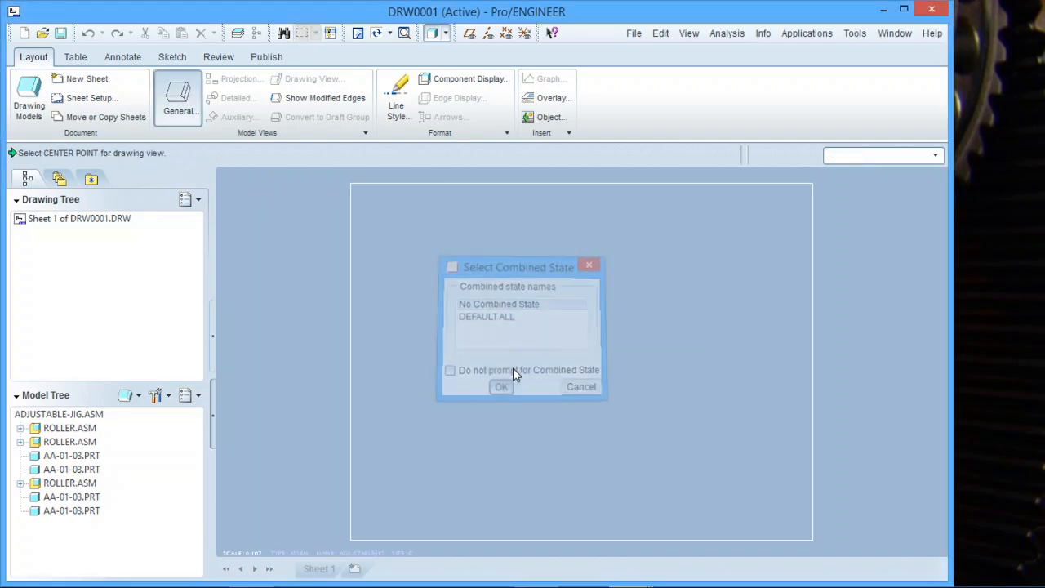
pyautogui.click(550, 358)
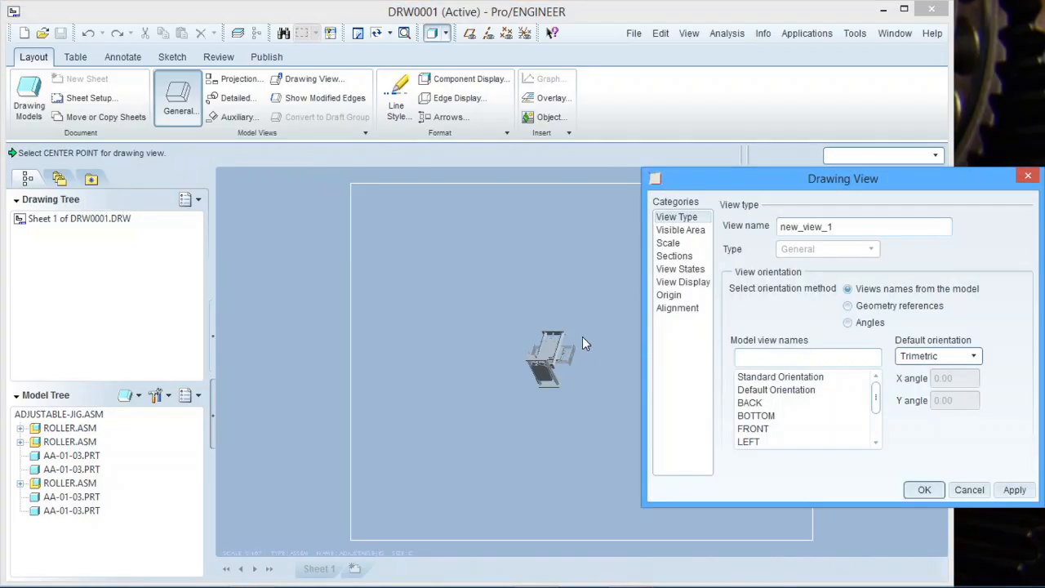
# Orient the general view to the saved VIEW0001 orientation and finish placing it.
pyautogui.click(803, 391)
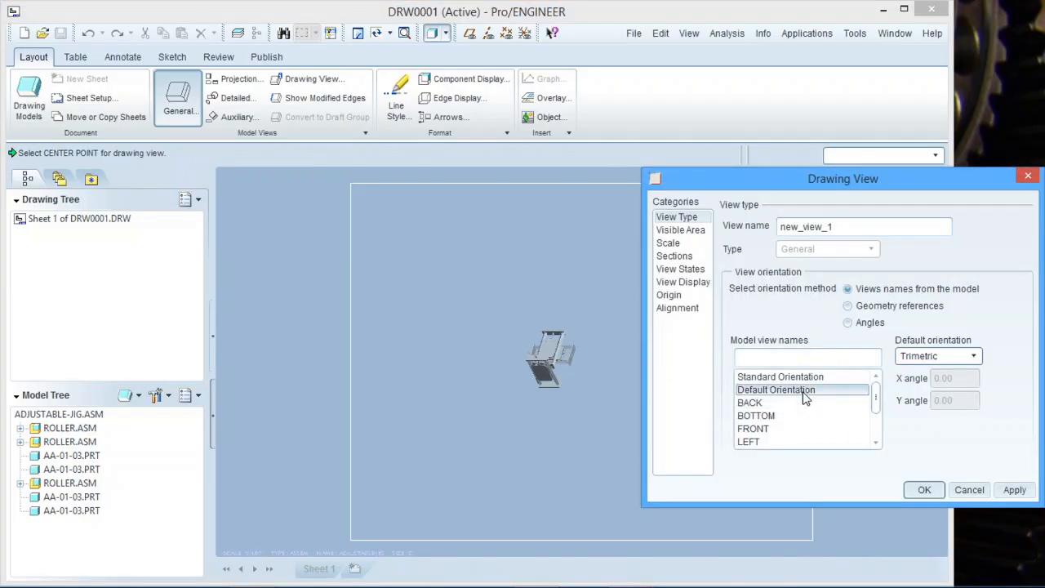
pyautogui.scroll(5, 555, 353)
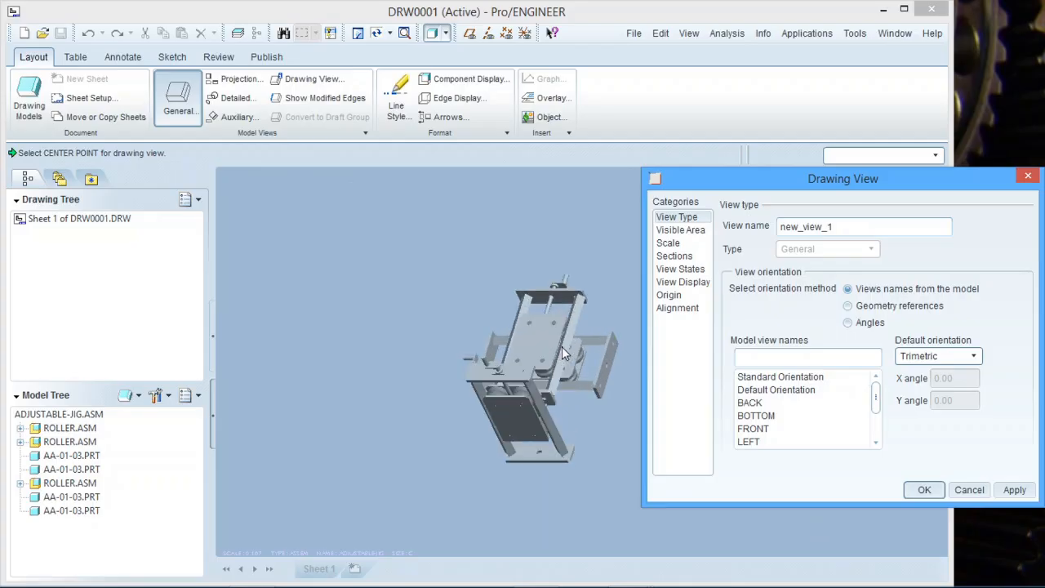
pyautogui.moveTo(877, 397); pyautogui.dragTo(886, 427)
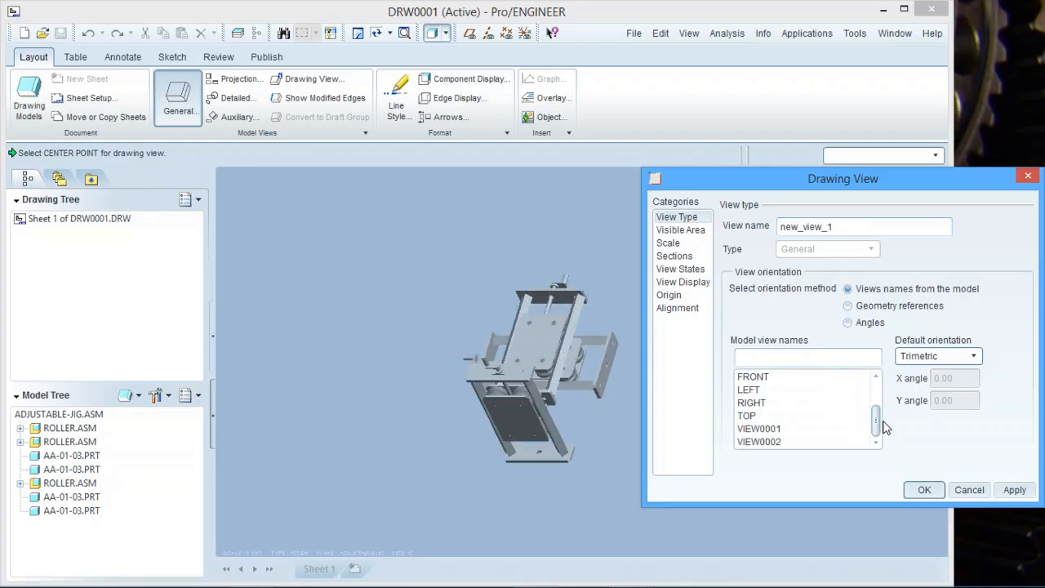
pyautogui.click(839, 444)
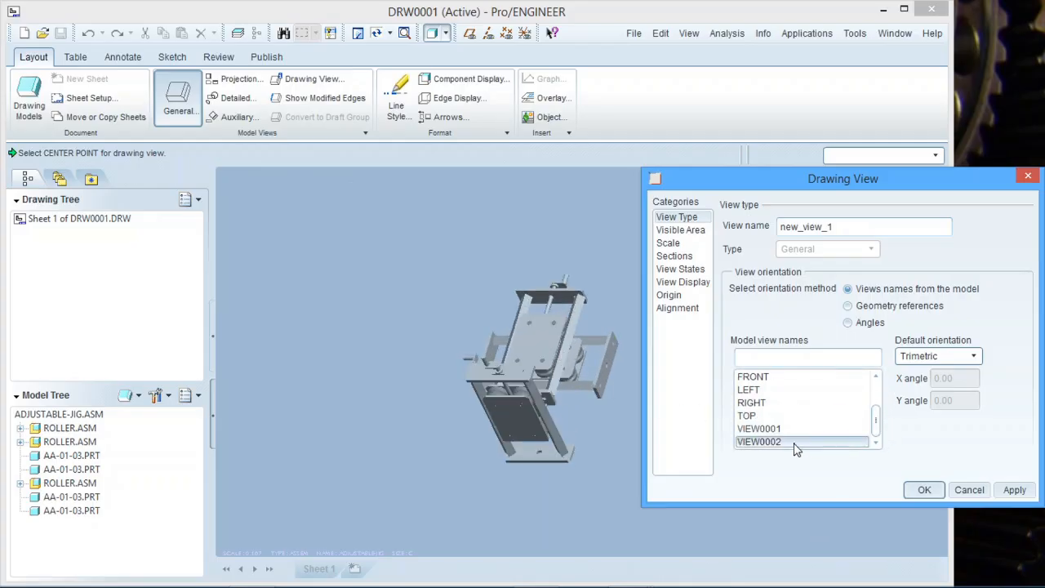
pyautogui.click(796, 442)
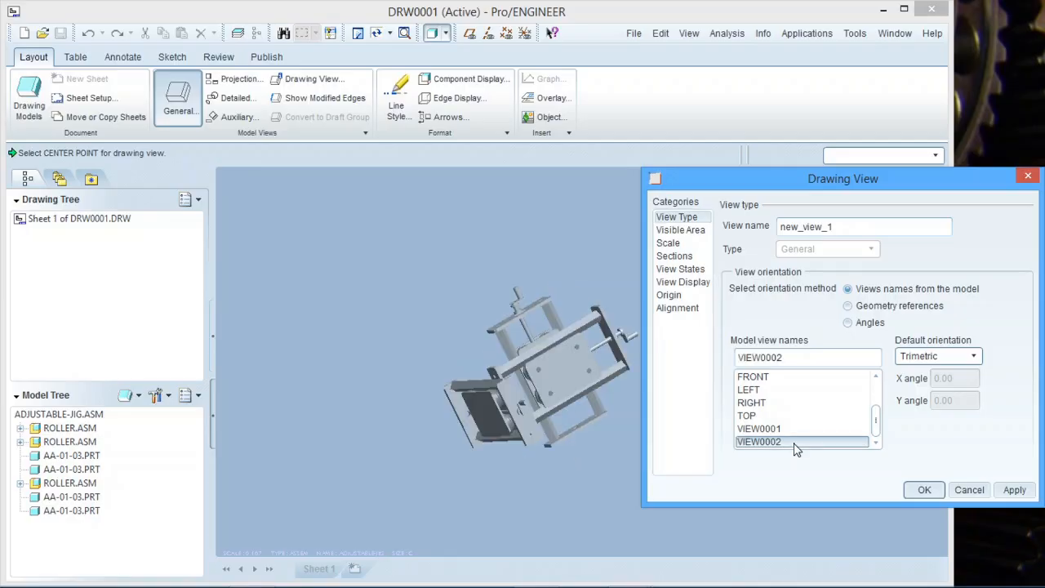
pyautogui.click(780, 430)
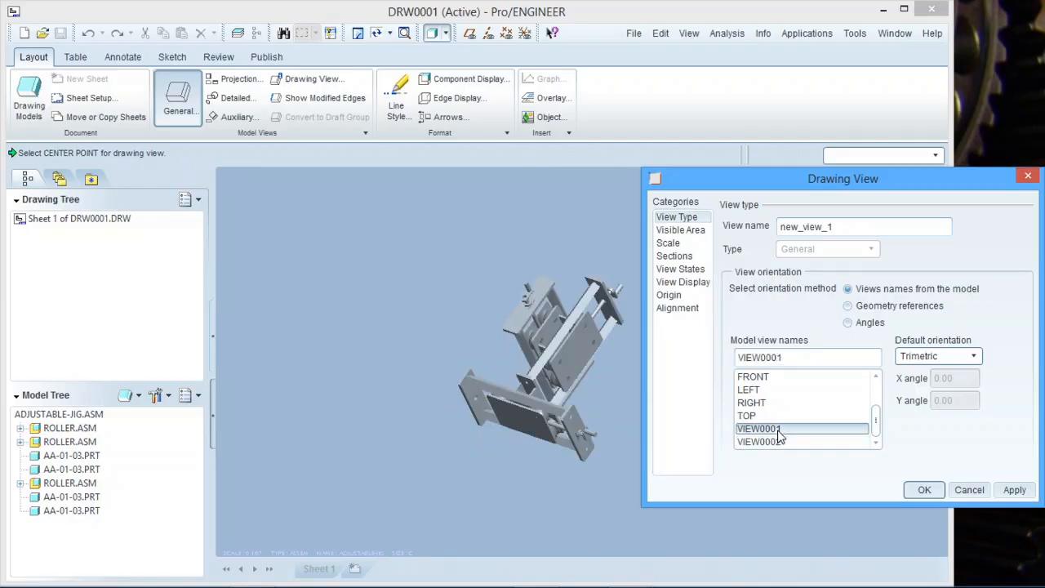
pyautogui.click(924, 490)
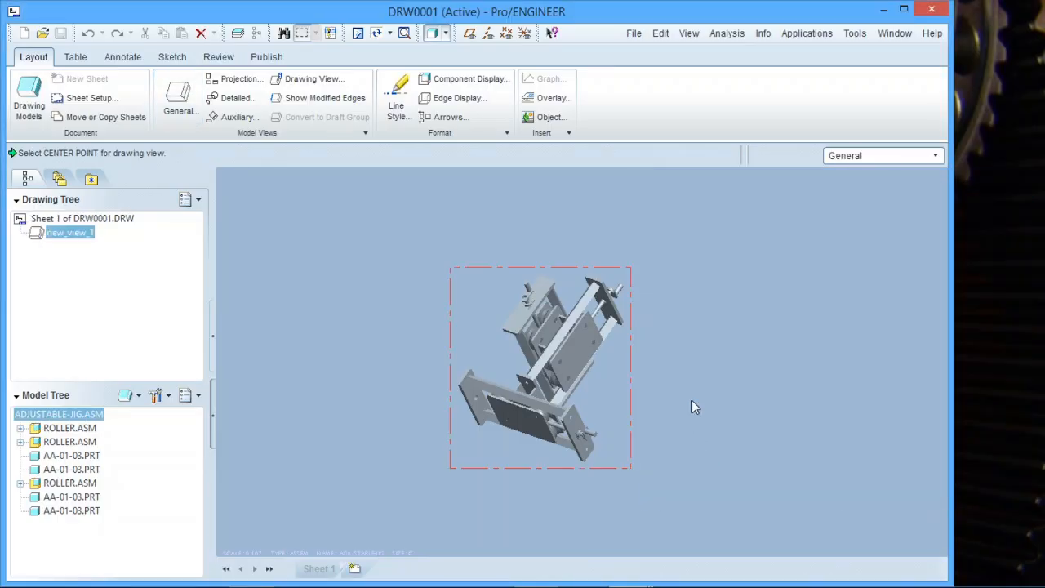
# Change the drawing's SCALE note value to 0.3.
pyautogui.scroll(-3, 534, 376)
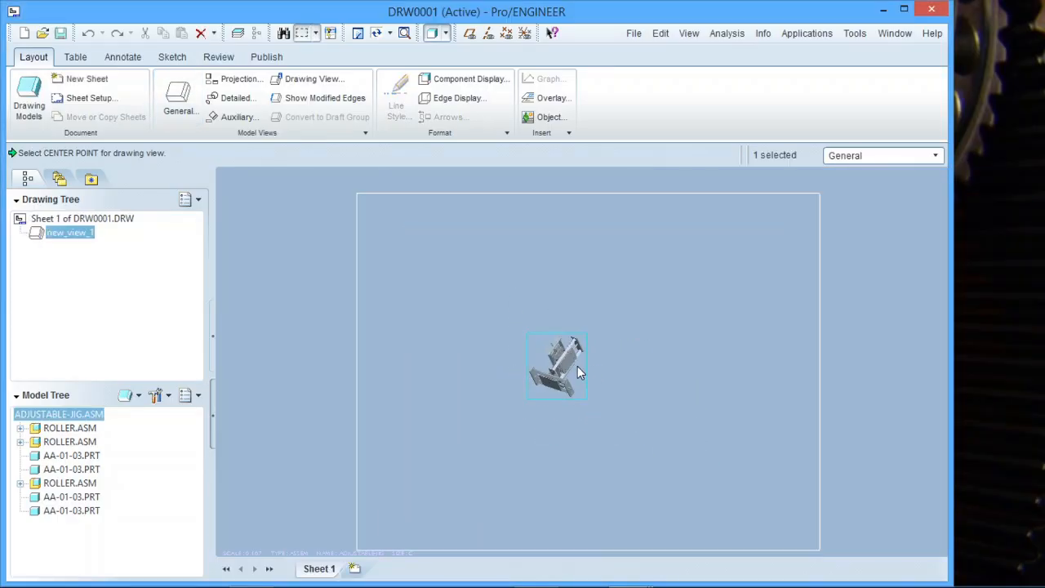
pyautogui.click(689, 405)
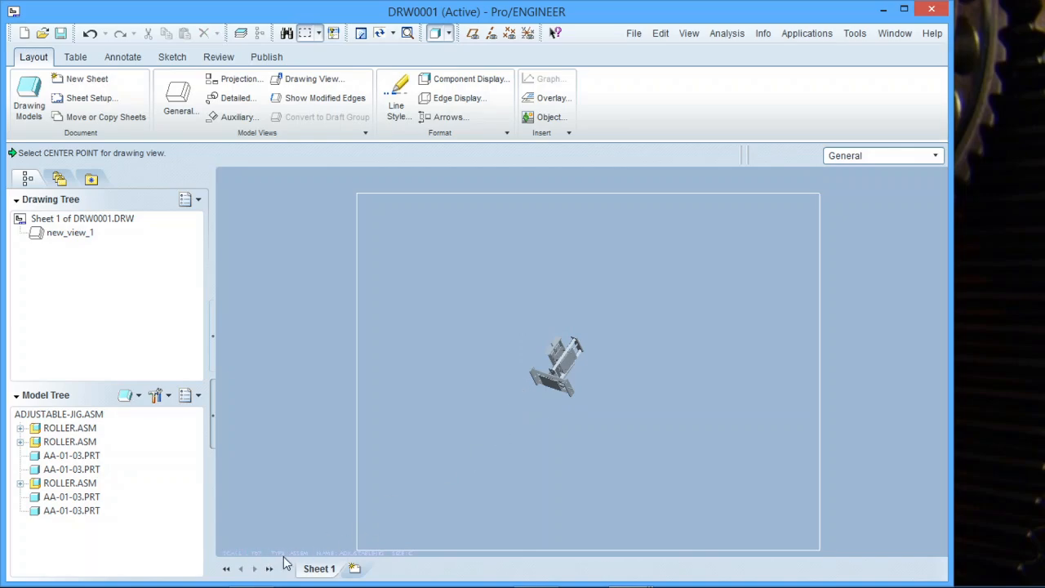
pyautogui.doubleClick(249, 553)
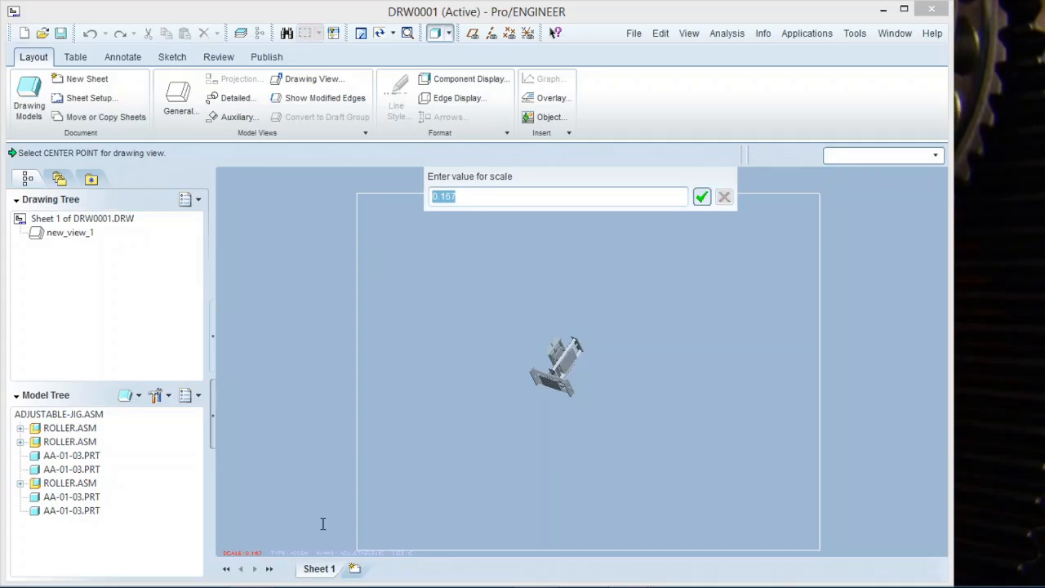
pyautogui.write('0.3')
pyautogui.press('Return')
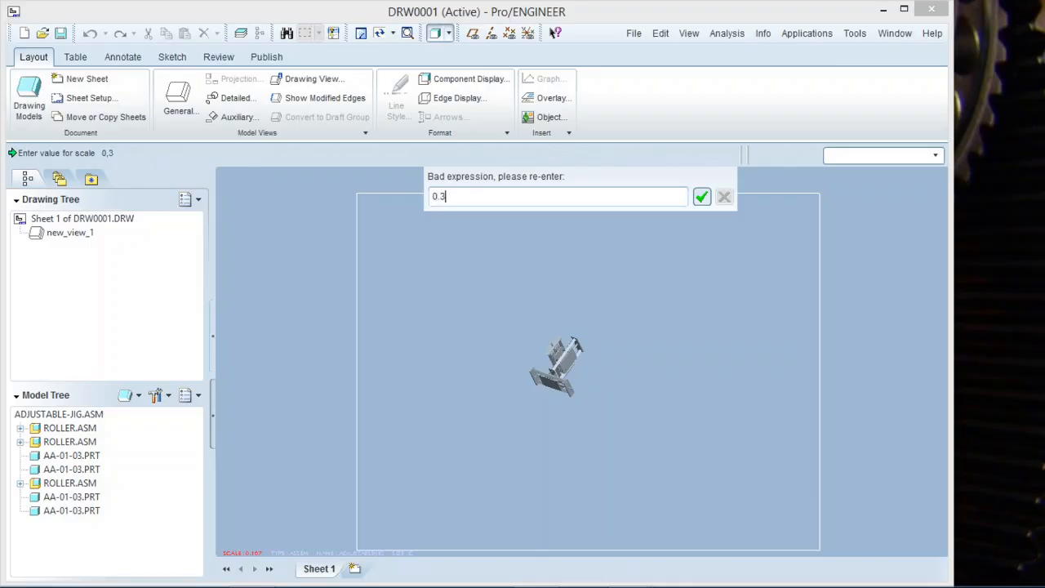
pyautogui.write('0.3')
pyautogui.press('Return')
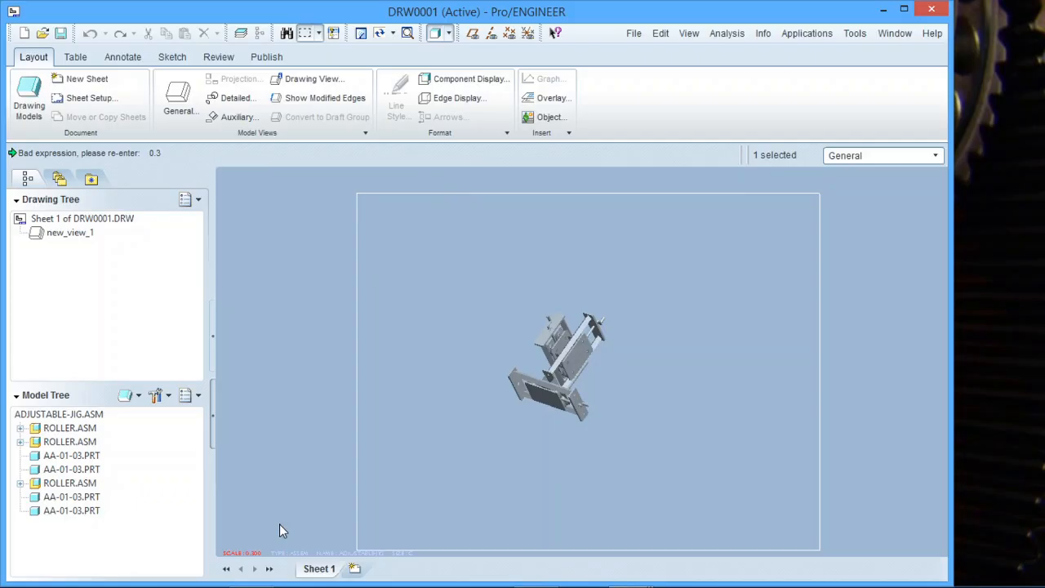
# Switch back to the ADJUSTABLE-JIG.ASM window.
pyautogui.scroll(-1, 577, 385)
pyautogui.scroll(1, 613, 383)
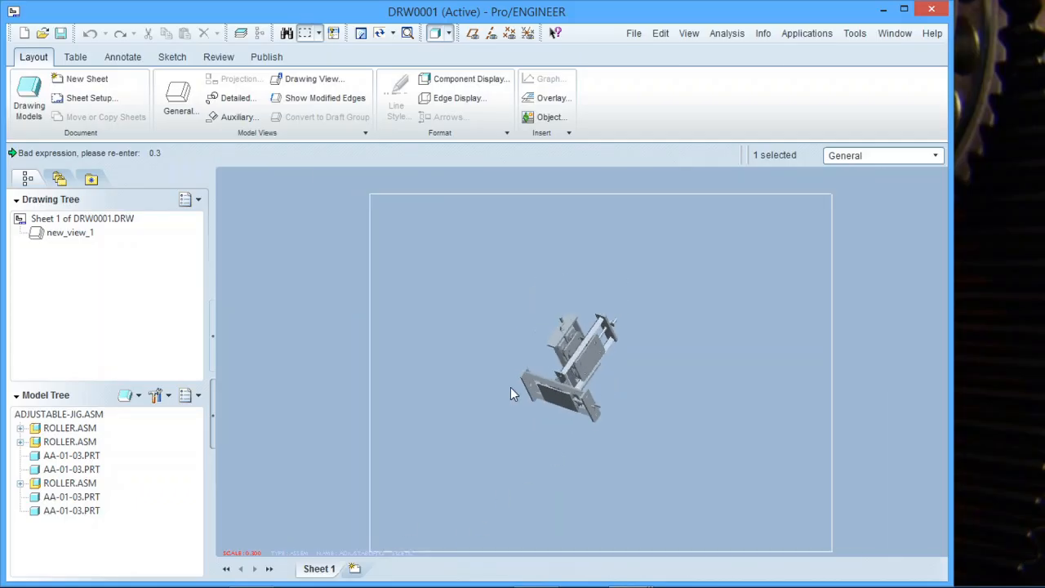
pyautogui.scroll(-1, 615, 399)
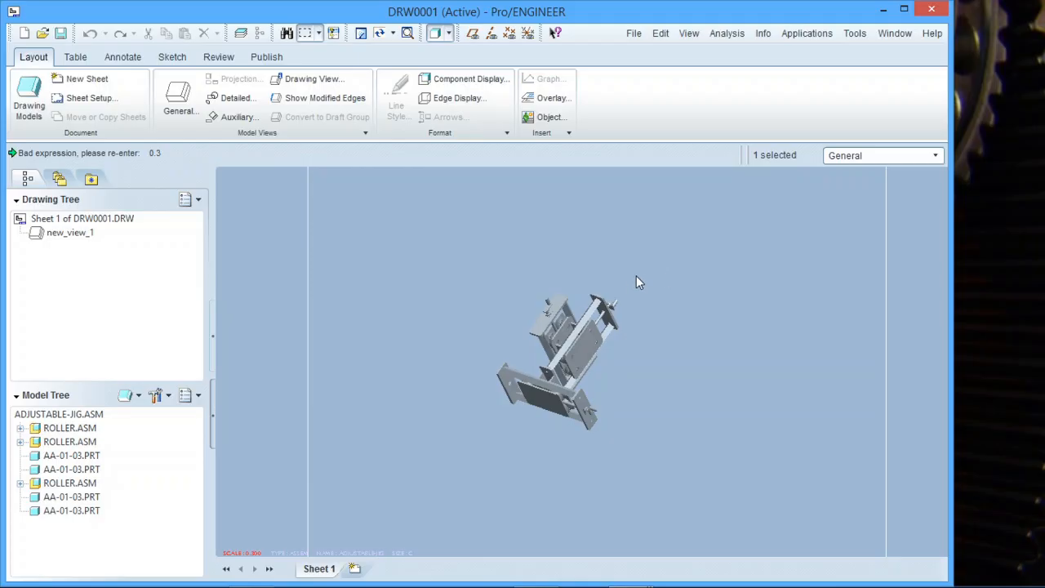
pyautogui.click(902, 35)
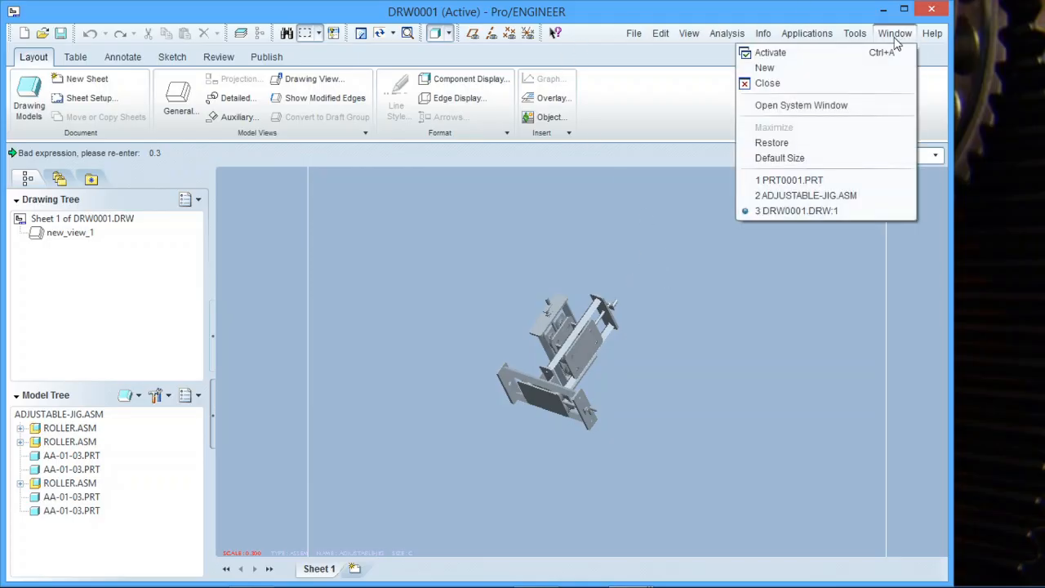
pyautogui.click(812, 196)
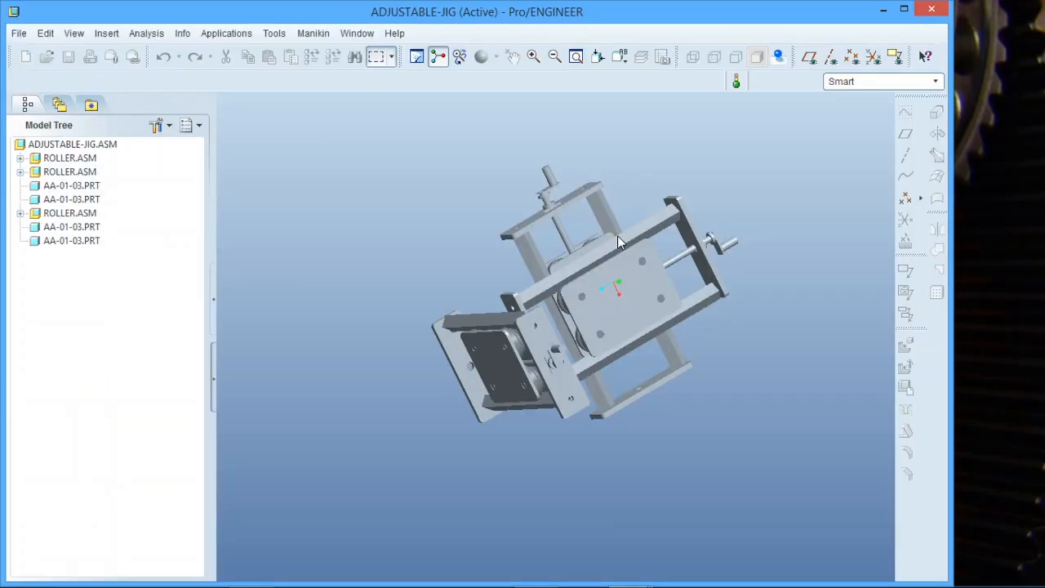
# Add a new explode state Exp0001 in the View Manager's Explode list.
pyautogui.moveTo(600, 263); pyautogui.dragTo(602, 247, button='middle')
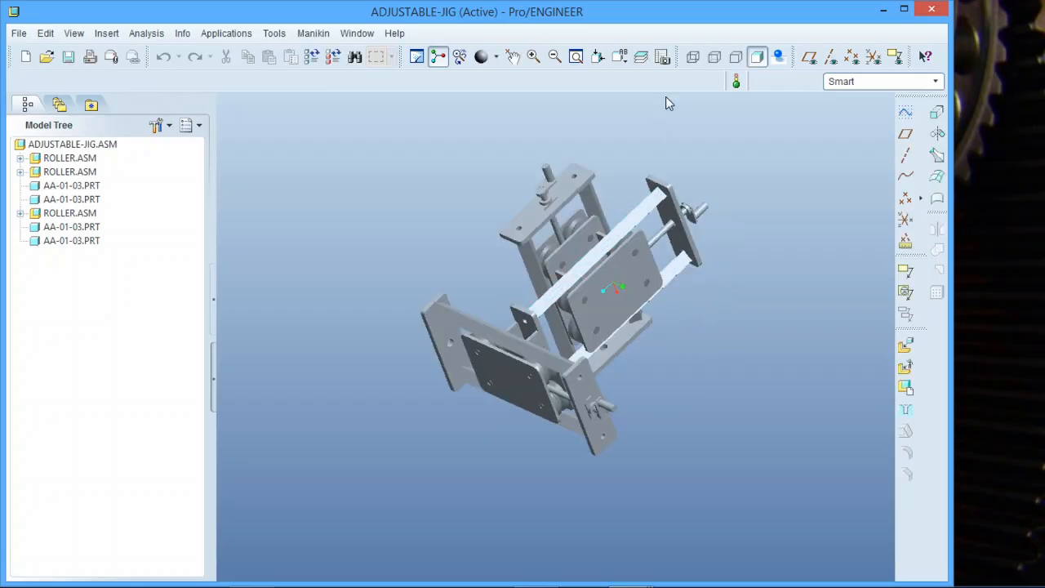
pyautogui.click(663, 56)
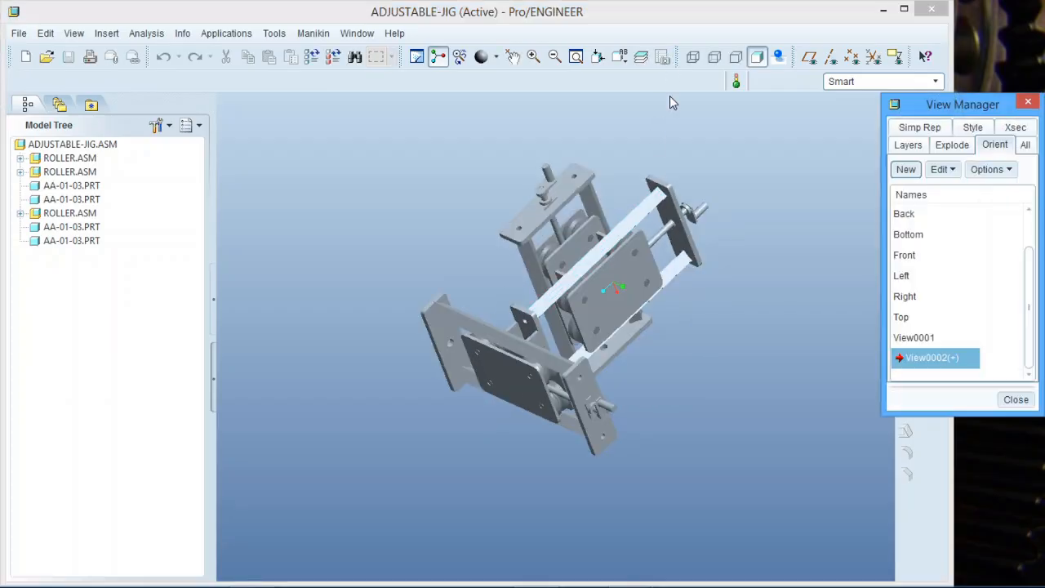
pyautogui.click(952, 147)
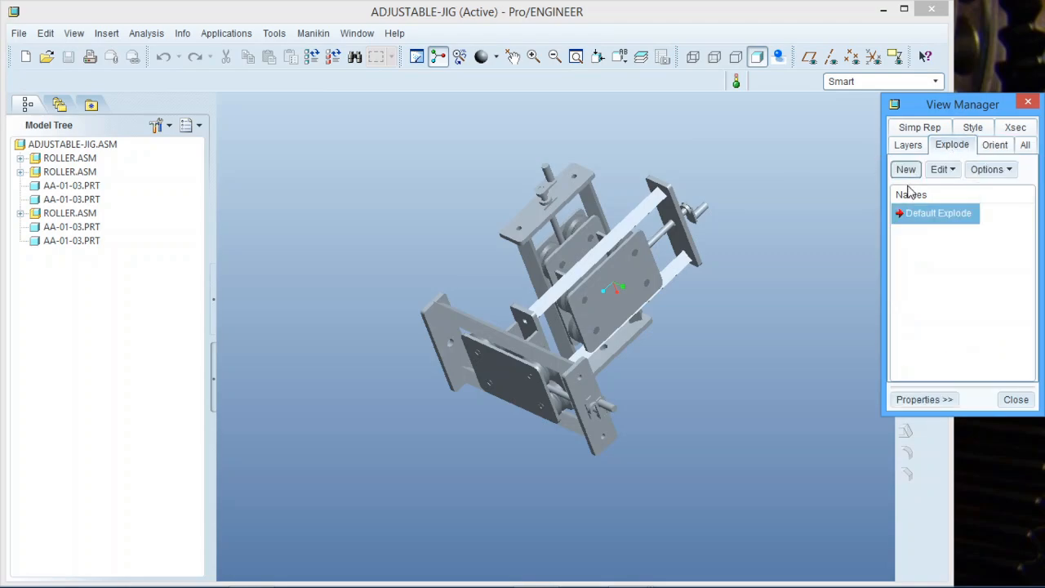
pyautogui.moveTo(636, 316); pyautogui.dragTo(573, 316, button='middle')
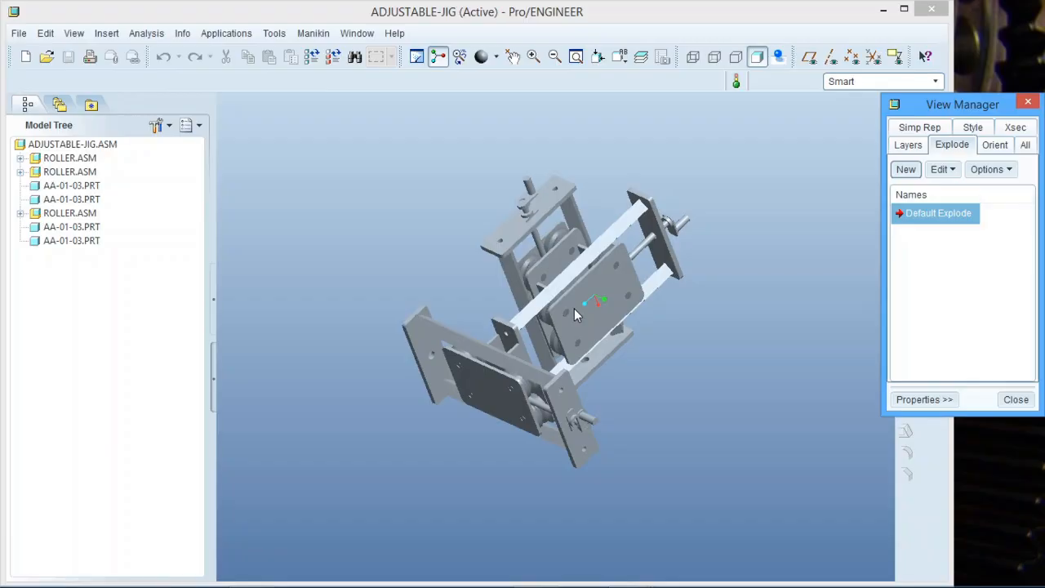
pyautogui.click(907, 170)
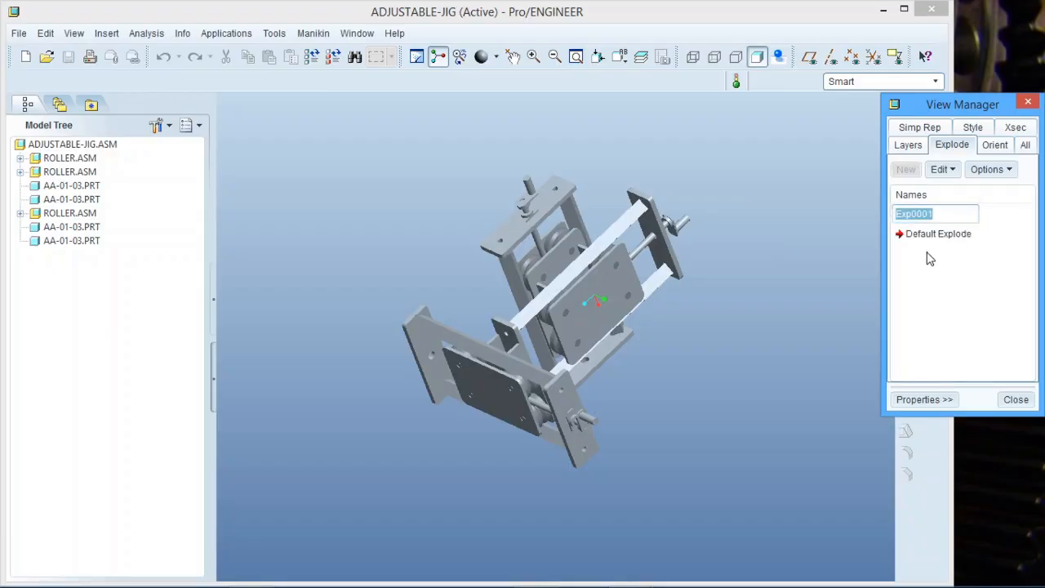
pyautogui.press('Return')
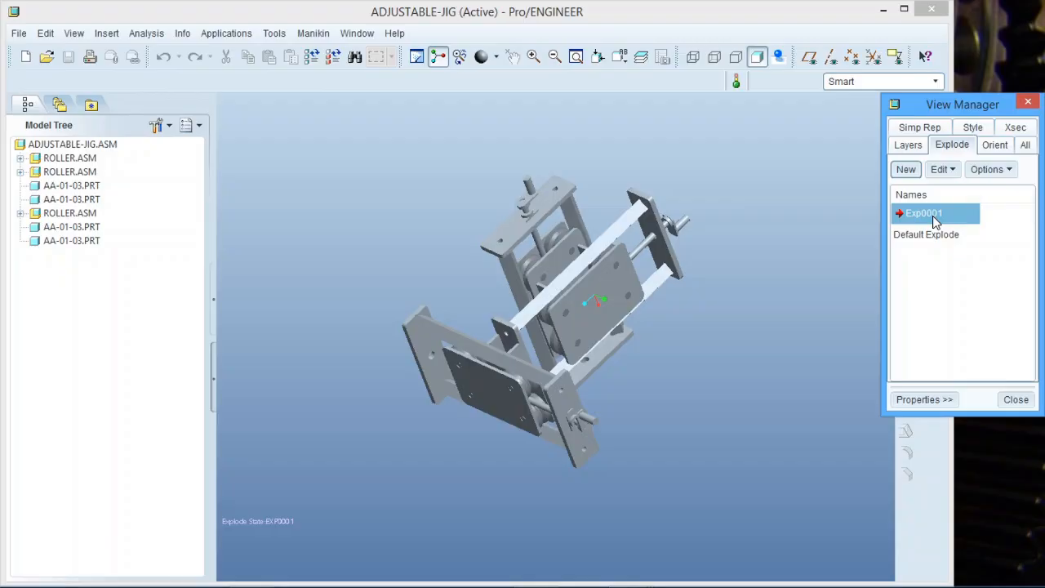
# Rename explode state Exp0001 to Expand.
pyautogui.rightClick(936, 222)
pyautogui.click(971, 284)
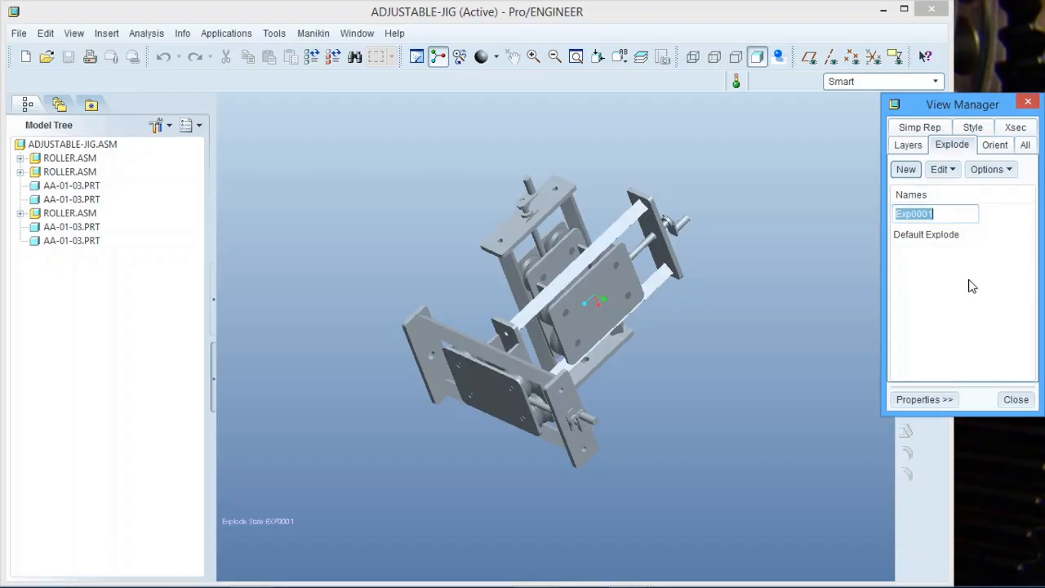
pyautogui.write('expand')
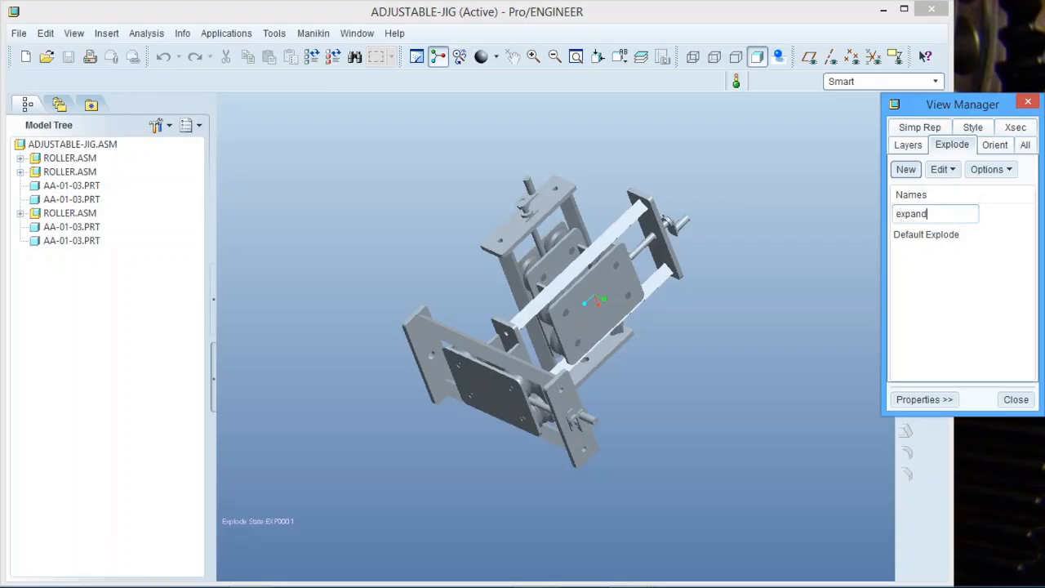
pyautogui.press('Return')
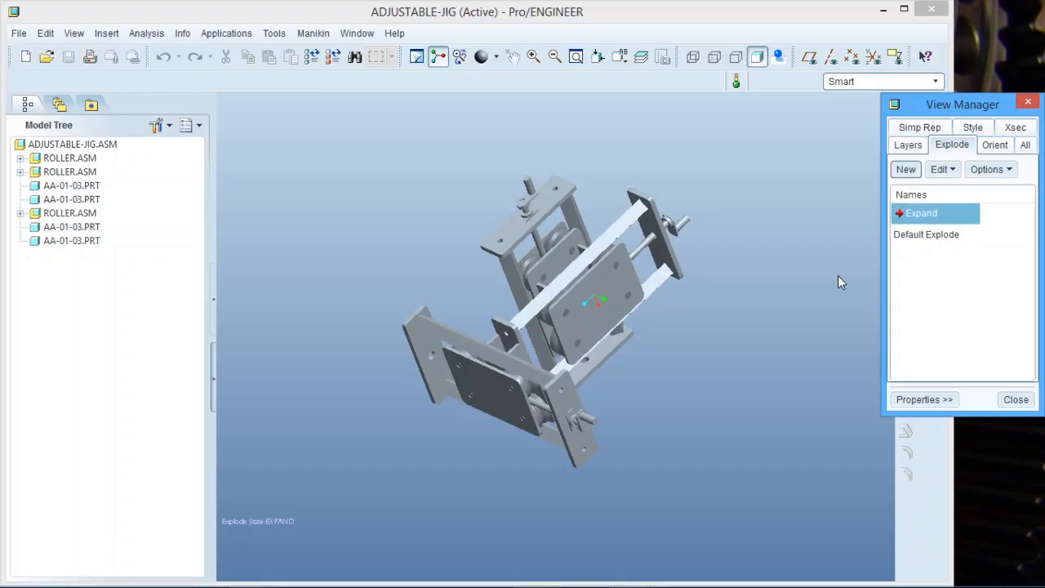
# Edit component positions of the Expand state, selecting AA-01-03.PRT.
pyautogui.rightClick(935, 219)
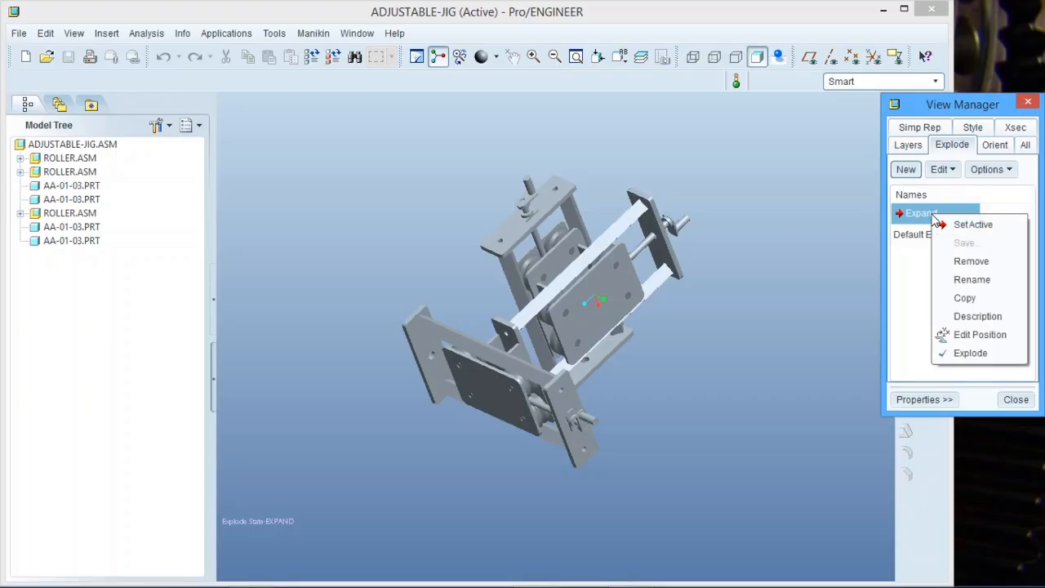
pyautogui.click(979, 334)
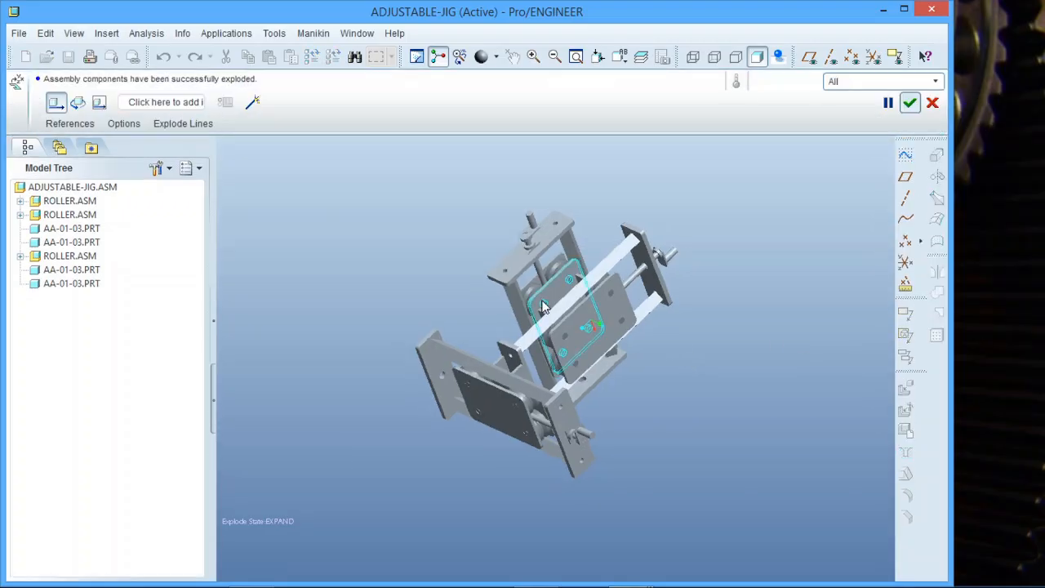
pyautogui.click(84, 235)
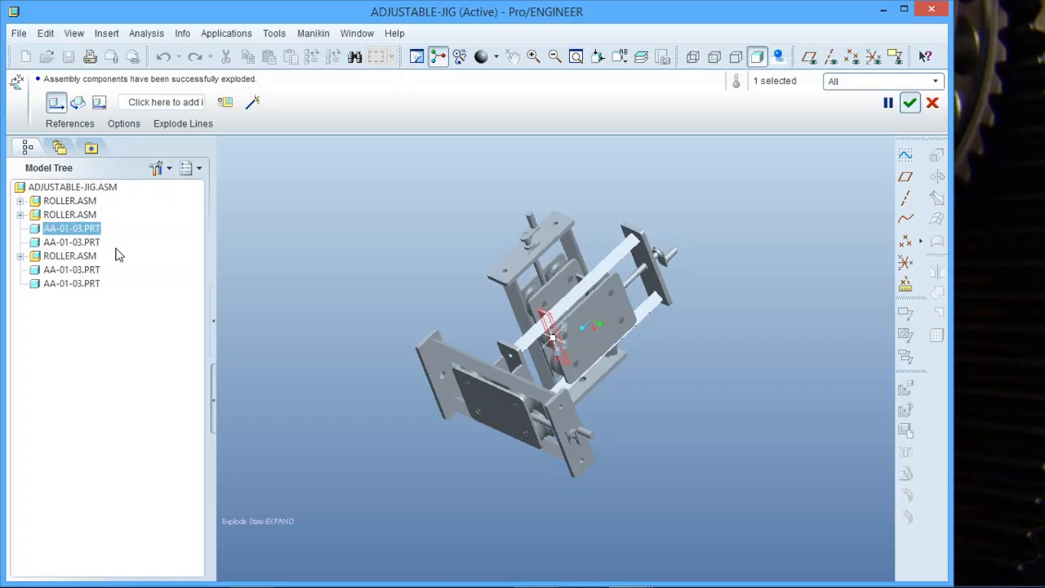
# Drag the AA-01-03 part down-right out of the jig along its slot.
pyautogui.scroll(5, 555, 342)
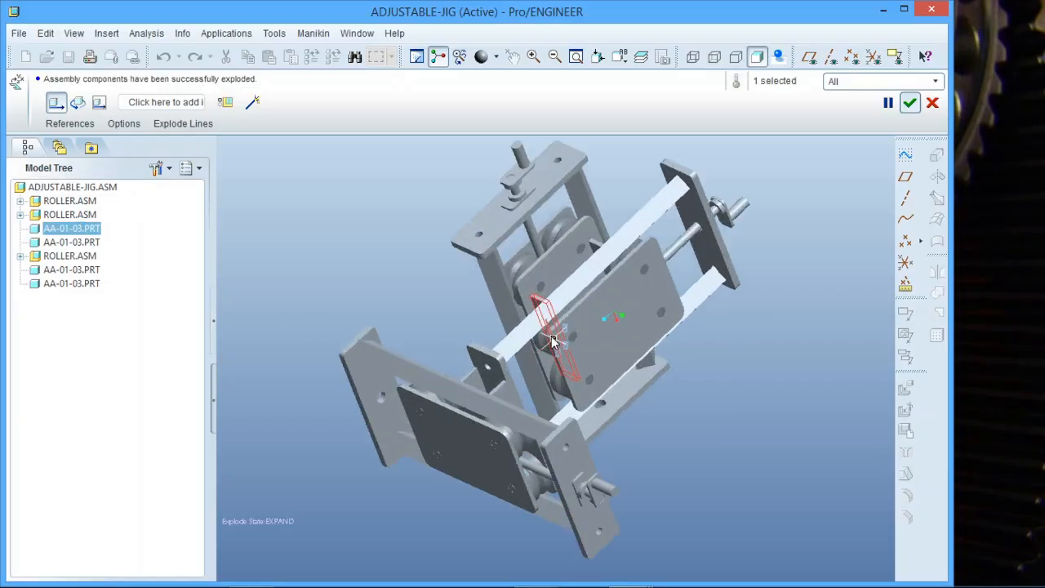
pyautogui.scroll(2, 556, 346)
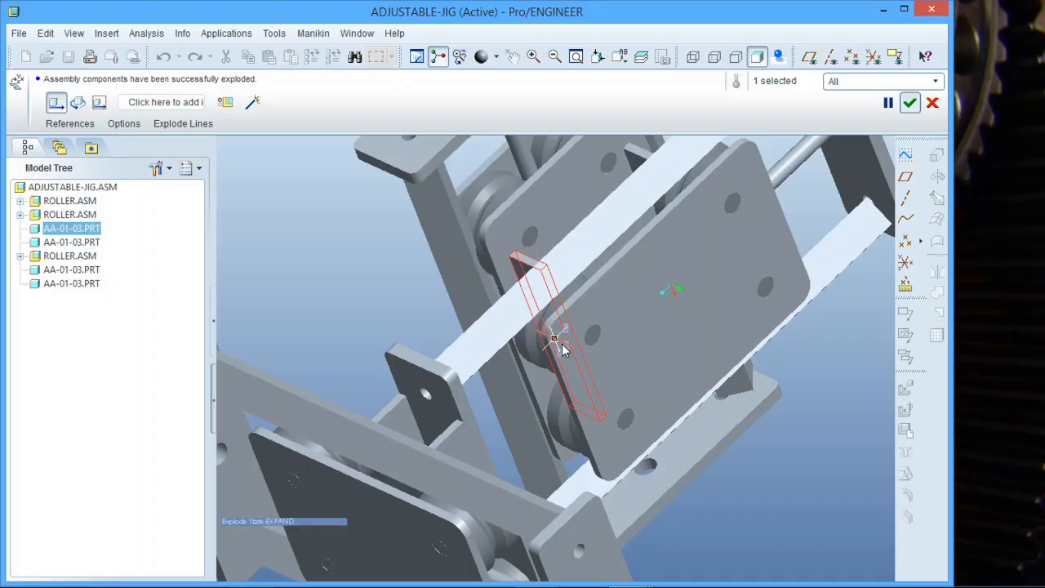
pyautogui.moveTo(562, 343)
pyautogui.mouseDown()
pyautogui.moveTo(737, 445)
pyautogui.moveTo(739, 434)
pyautogui.moveTo(704, 413)
pyautogui.moveTo(547, 399)
pyautogui.moveTo(524, 375)
pyautogui.moveTo(501, 397)
pyautogui.moveTo(562, 333)
pyautogui.moveTo(555, 342)
pyautogui.moveTo(523, 261)
pyautogui.moveTo(528, 330)
pyautogui.moveTo(539, 357)
pyautogui.moveTo(569, 351)
pyautogui.moveTo(566, 360)
pyautogui.moveTo(569, 345)
pyautogui.moveTo(560, 360)
pyautogui.mouseUp()
pyautogui.scroll(2, 556, 339)
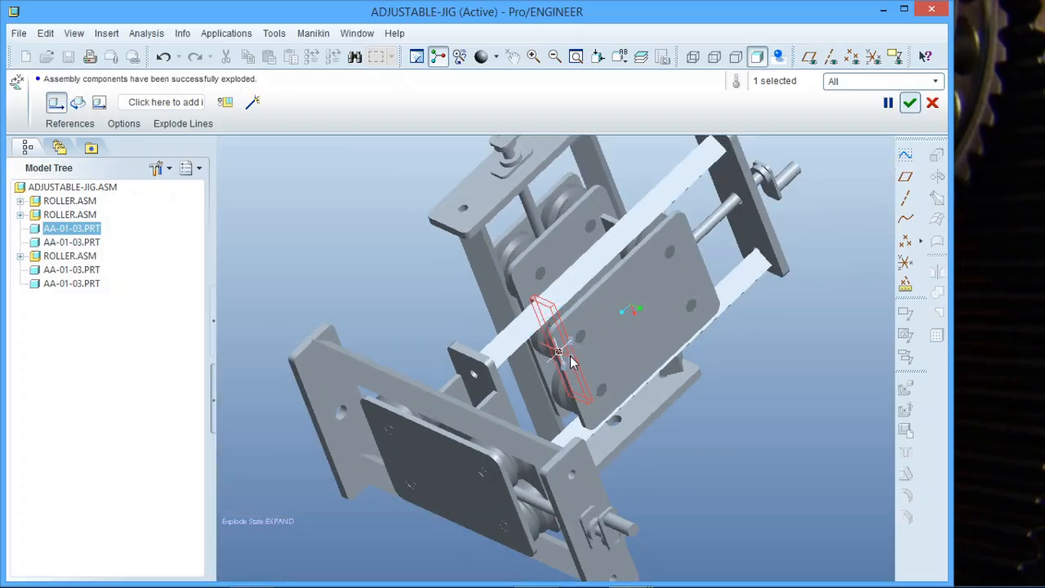
pyautogui.moveTo(570, 359); pyautogui.dragTo(726, 456)
pyautogui.scroll(2, 542, 433)
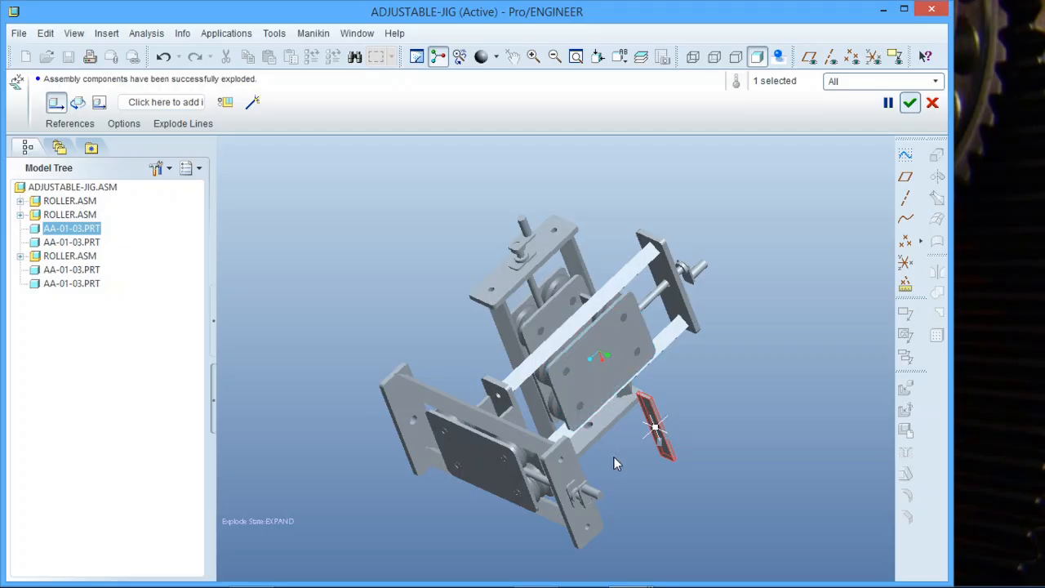
# Reposition the pulled-out AA-01-03 part, orbiting to check its placement.
pyautogui.moveTo(587, 468)
pyautogui.mouseDown(button='middle')
pyautogui.moveTo(653, 462)
pyautogui.moveTo(520, 483)
pyautogui.moveTo(583, 454)
pyautogui.moveTo(587, 463)
pyautogui.mouseUp(button='middle')
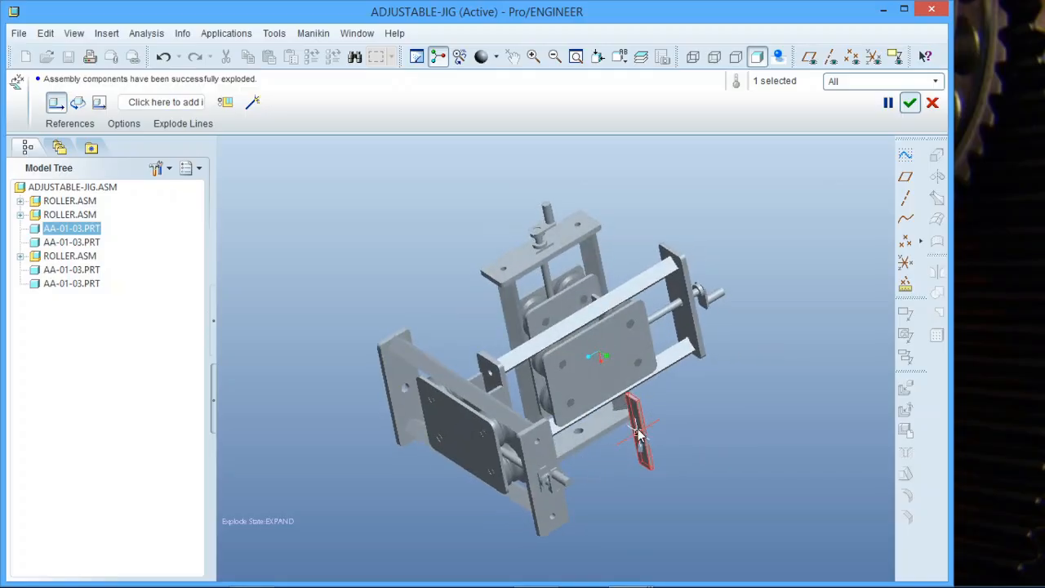
pyautogui.moveTo(639, 433); pyautogui.dragTo(626, 385)
pyautogui.moveTo(588, 444)
pyautogui.mouseDown(button='middle')
pyautogui.moveTo(569, 445)
pyautogui.moveTo(668, 402)
pyautogui.moveTo(634, 399)
pyautogui.moveTo(560, 427)
pyautogui.moveTo(638, 439)
pyautogui.mouseUp(button='middle')
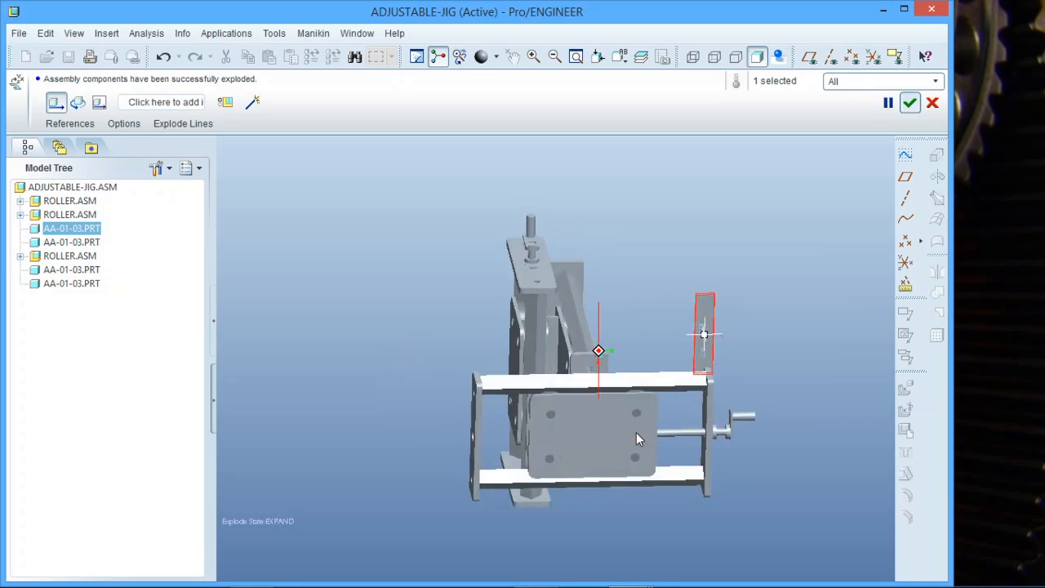
pyautogui.moveTo(706, 330); pyautogui.dragTo(704, 382)
pyautogui.moveTo(610, 412); pyautogui.dragTo(555, 427, button='middle')
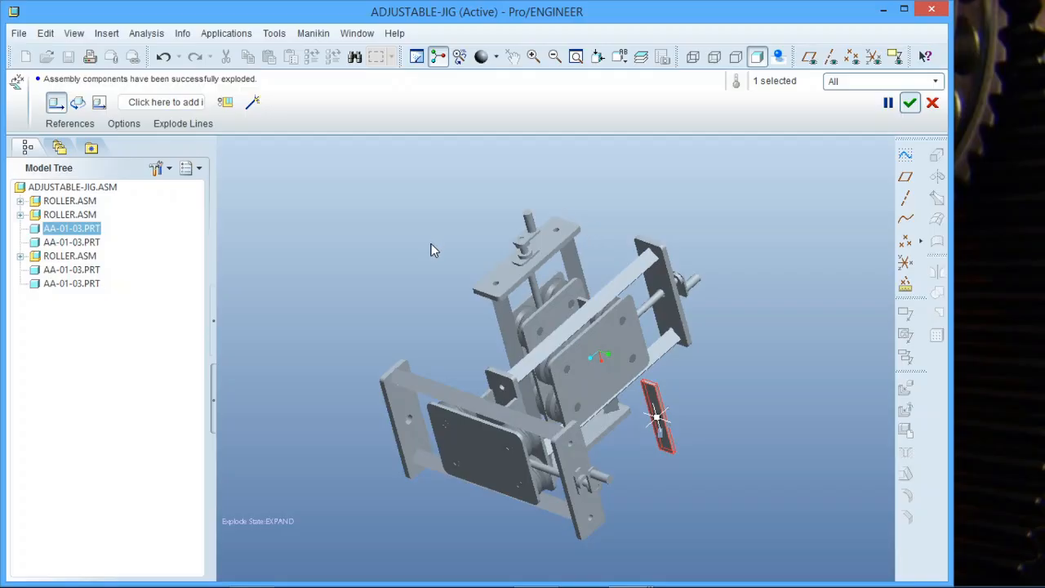
pyautogui.scroll(3, 584, 280)
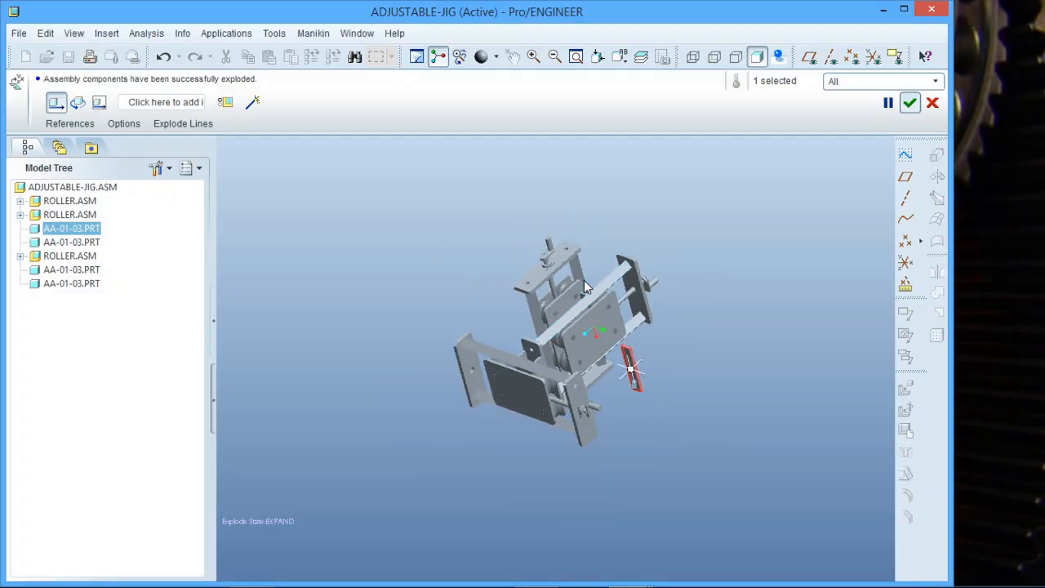
pyautogui.scroll(-2, 584, 280)
# Check from the RIGHT and VIEW0001 views, then pull AA-01-03 well clear of the jig.
pyautogui.click(619, 55)
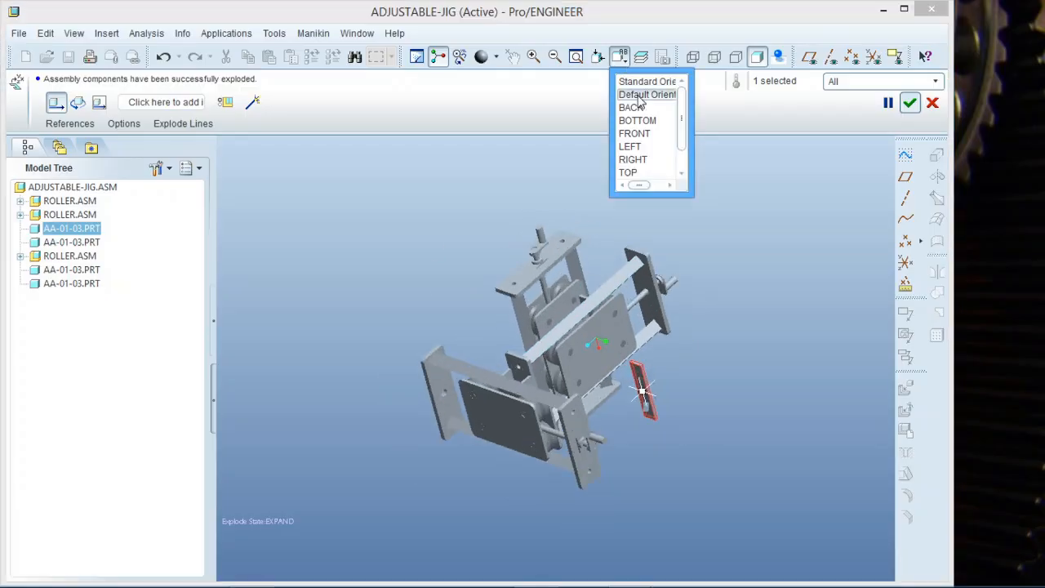
pyautogui.scroll(-1, 666, 143)
pyautogui.click(663, 136)
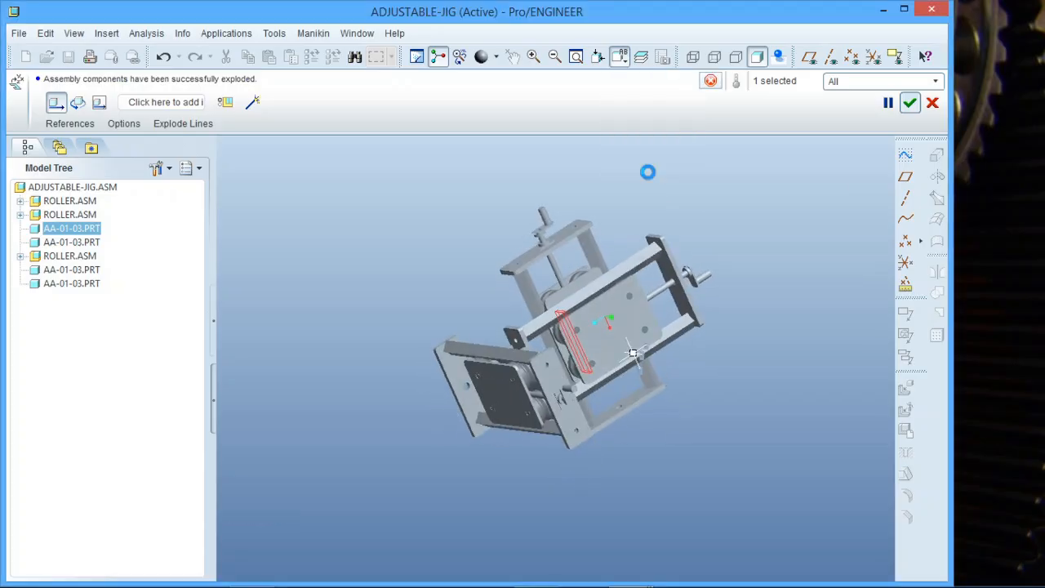
pyautogui.scroll(-4, 604, 330)
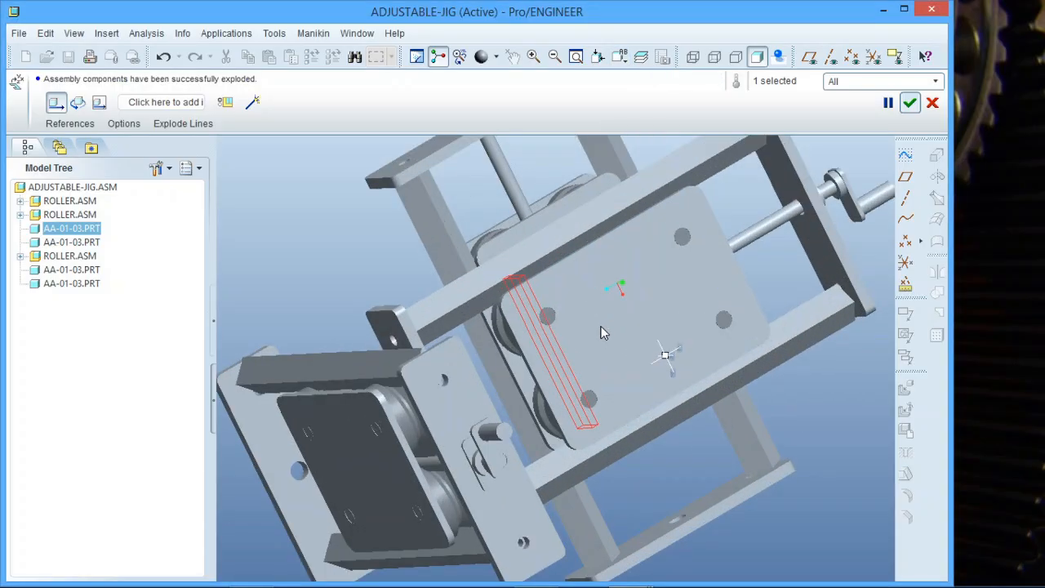
pyautogui.scroll(6, 630, 356)
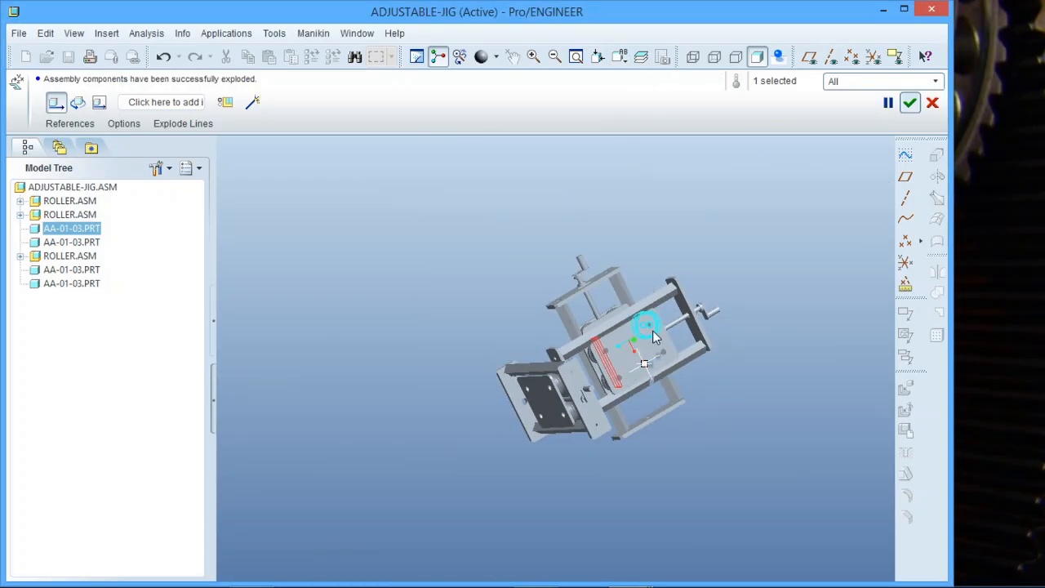
pyautogui.click(619, 56)
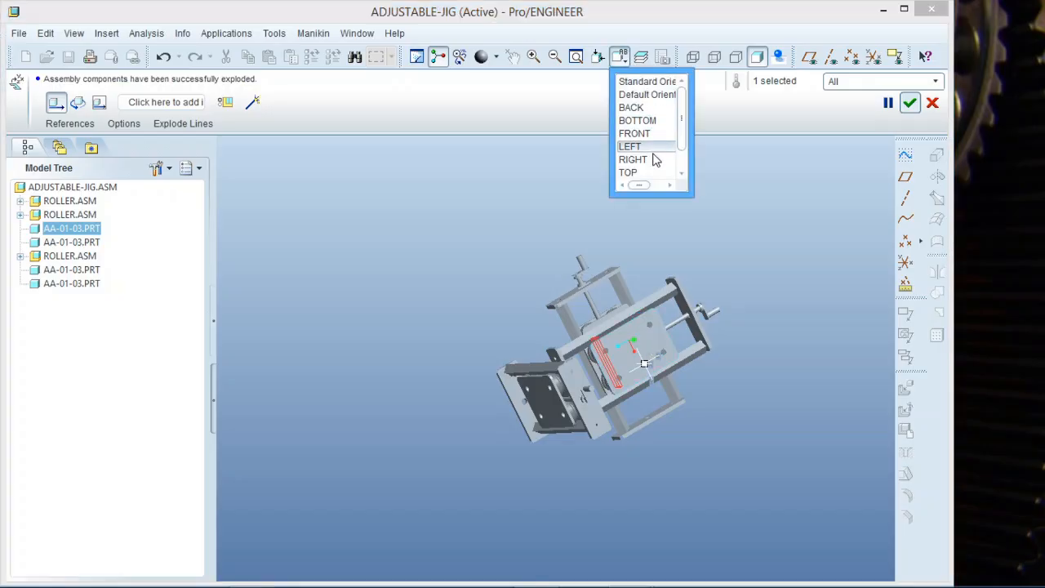
pyautogui.click(645, 160)
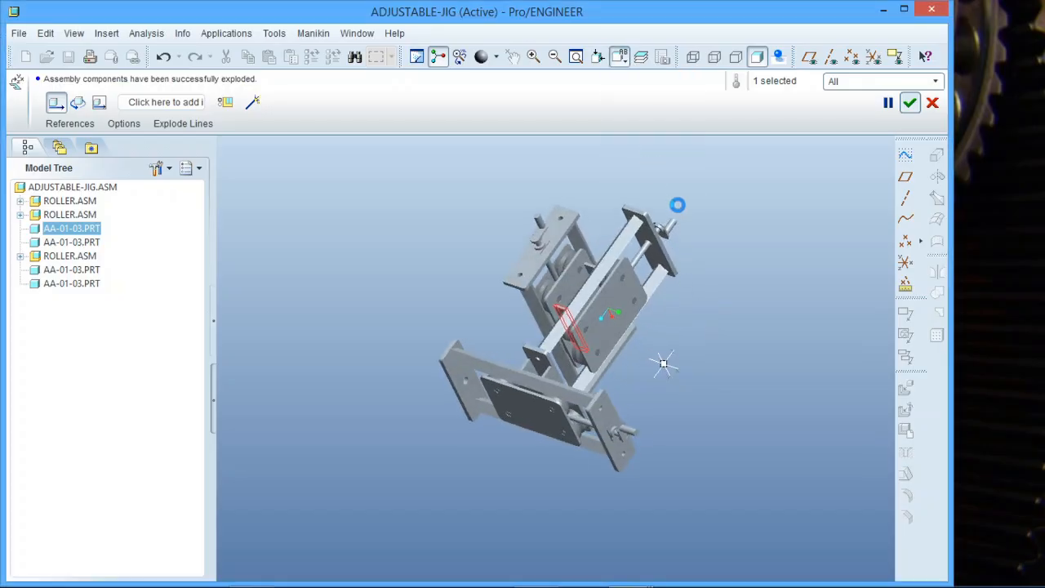
pyautogui.moveTo(662, 363); pyautogui.dragTo(698, 385)
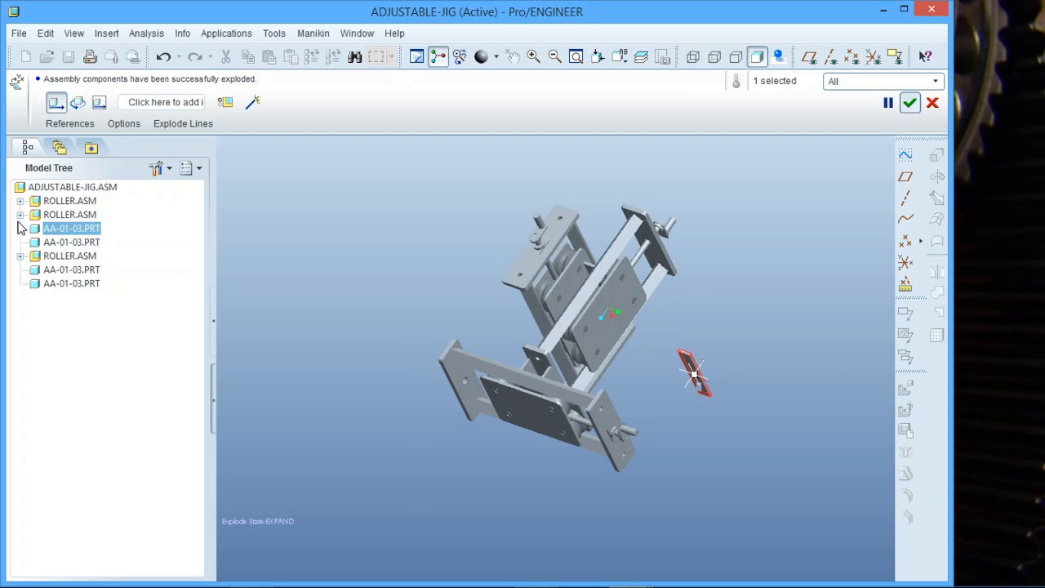
pyautogui.click(50, 216)
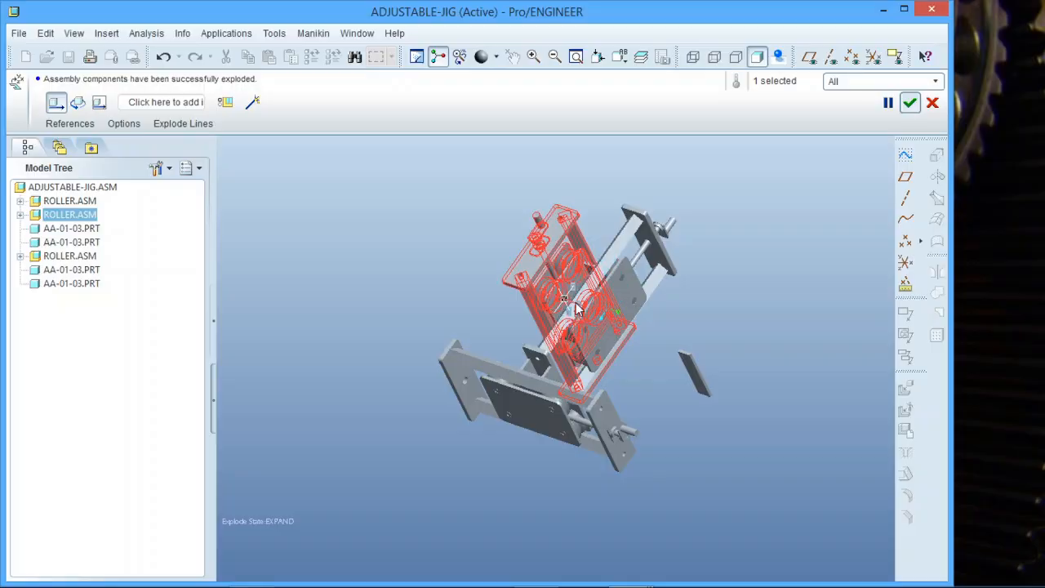
# Drag one ROLLER.ASM up-left, then move both roller sub-assemblies down-left away from the jig.
pyautogui.moveTo(576, 309); pyautogui.dragTo(411, 288)
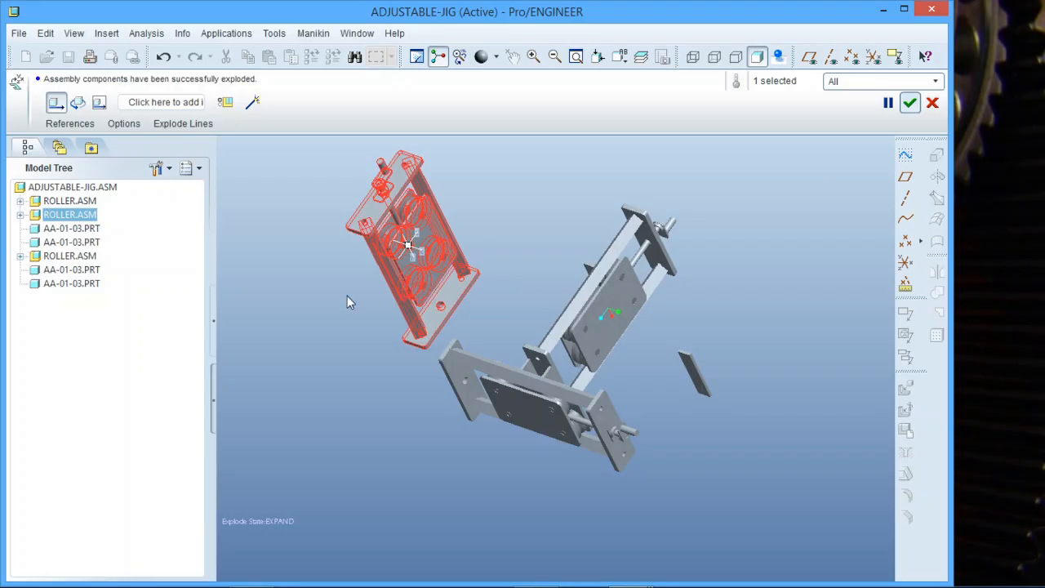
pyautogui.keyDown('ctrl'); pyautogui.click(72, 256); pyautogui.keyUp('ctrl')
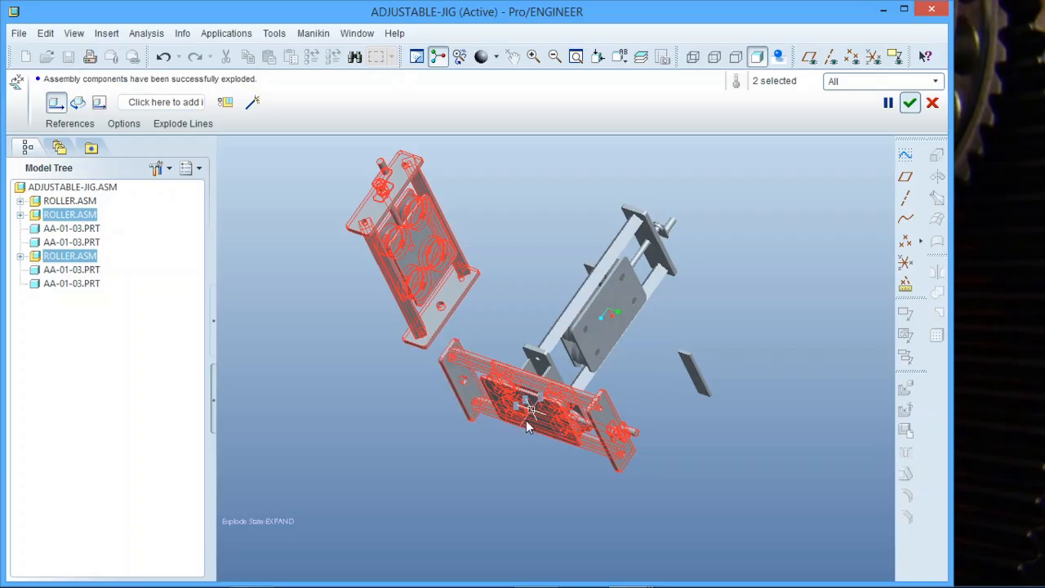
pyautogui.moveTo(526, 420); pyautogui.dragTo(480, 481)
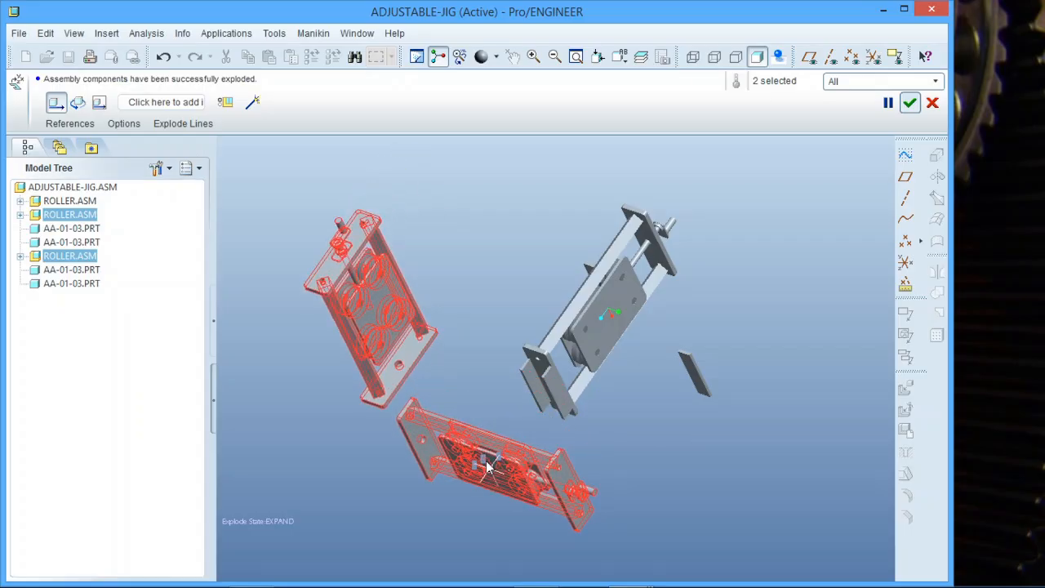
pyautogui.moveTo(487, 467); pyautogui.dragTo(502, 457)
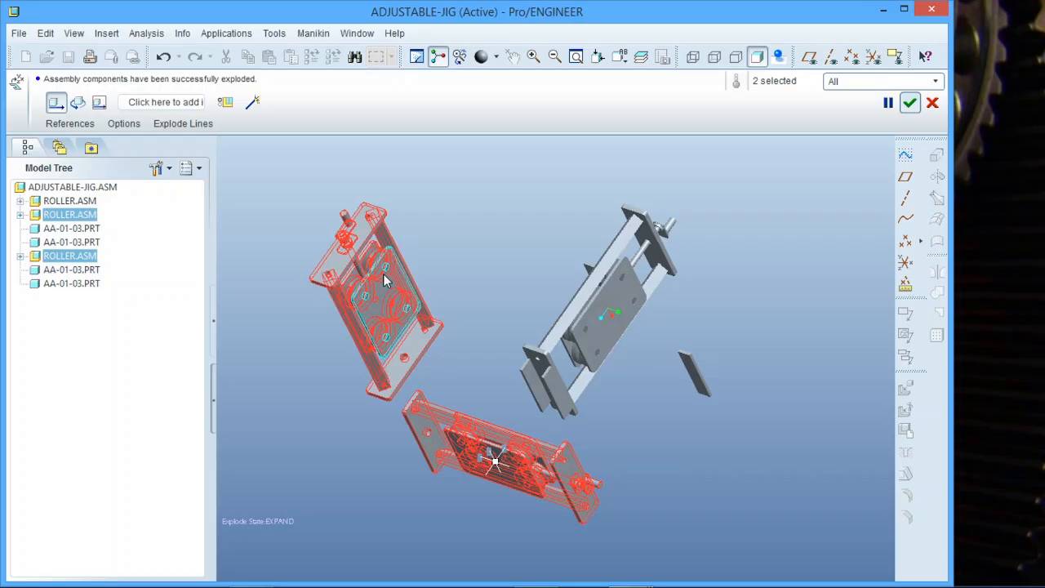
# Pull two gate wheels and the AA-01-01 plate out of the upper roller assembly.
pyautogui.click(20, 215)
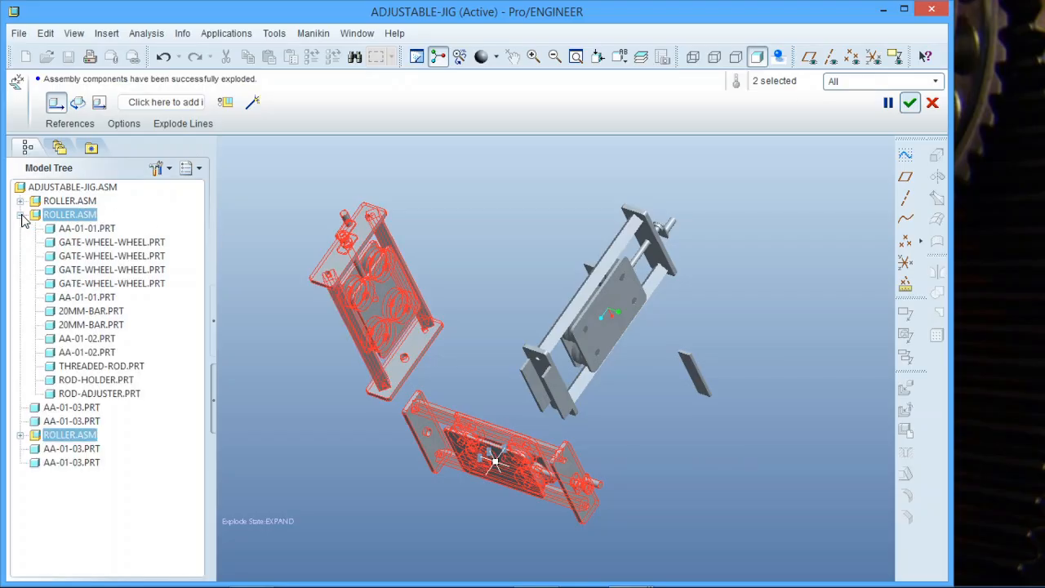
pyautogui.click(87, 256)
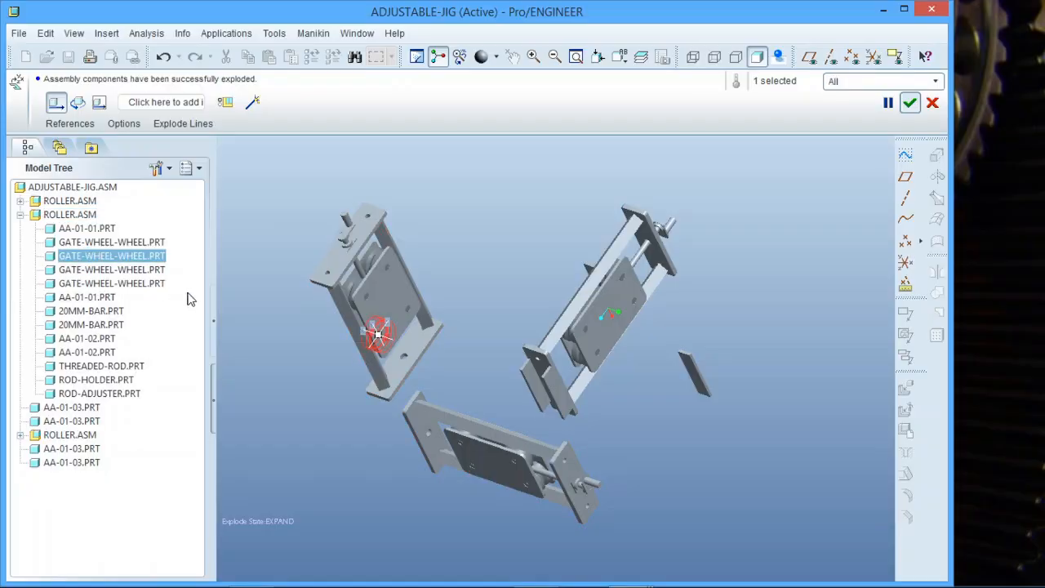
pyautogui.moveTo(387, 331); pyautogui.dragTo(457, 237)
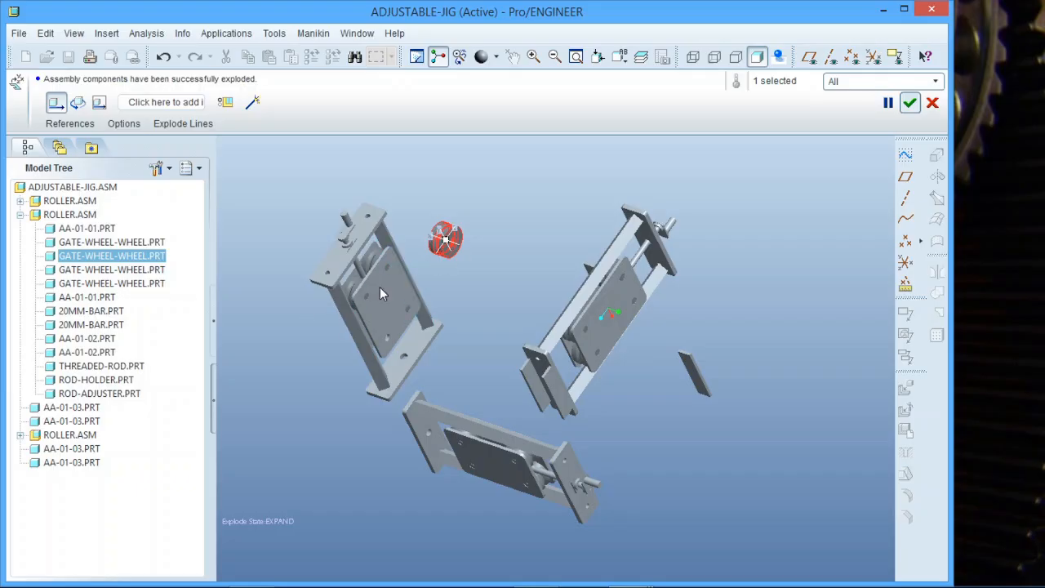
pyautogui.click(102, 271)
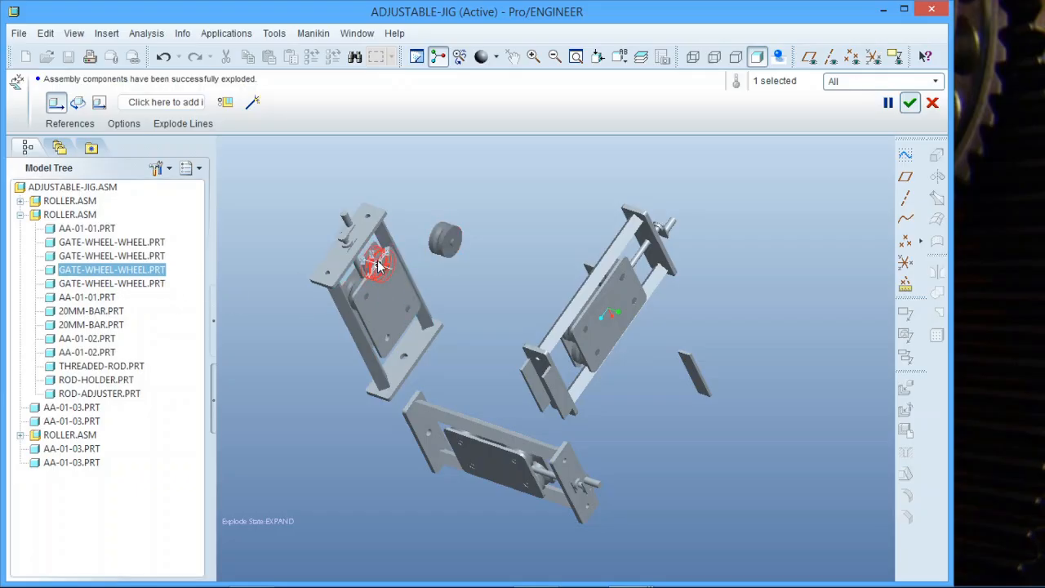
pyautogui.click(381, 258)
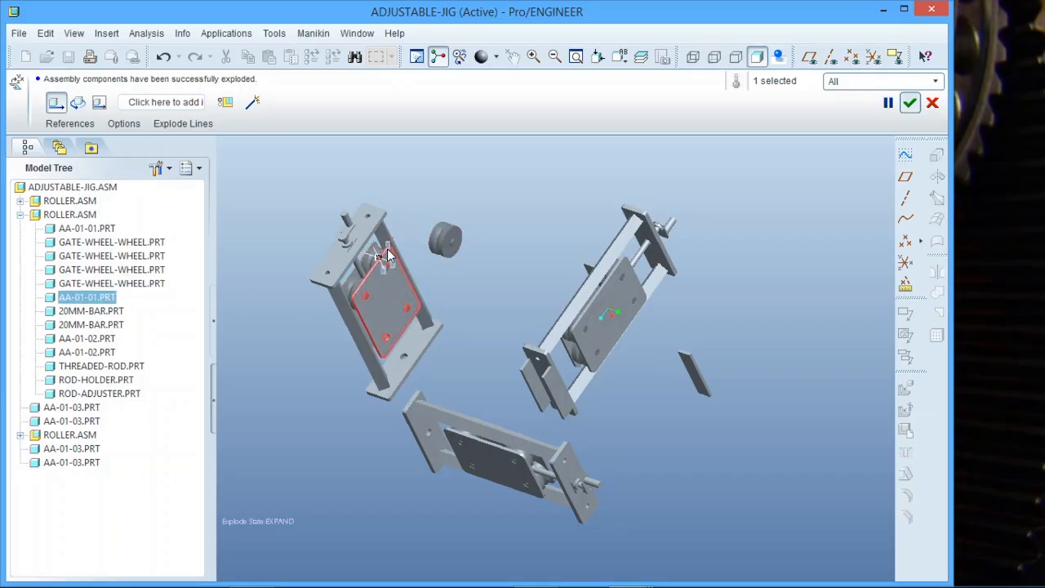
pyautogui.moveTo(387, 248); pyautogui.dragTo(301, 364)
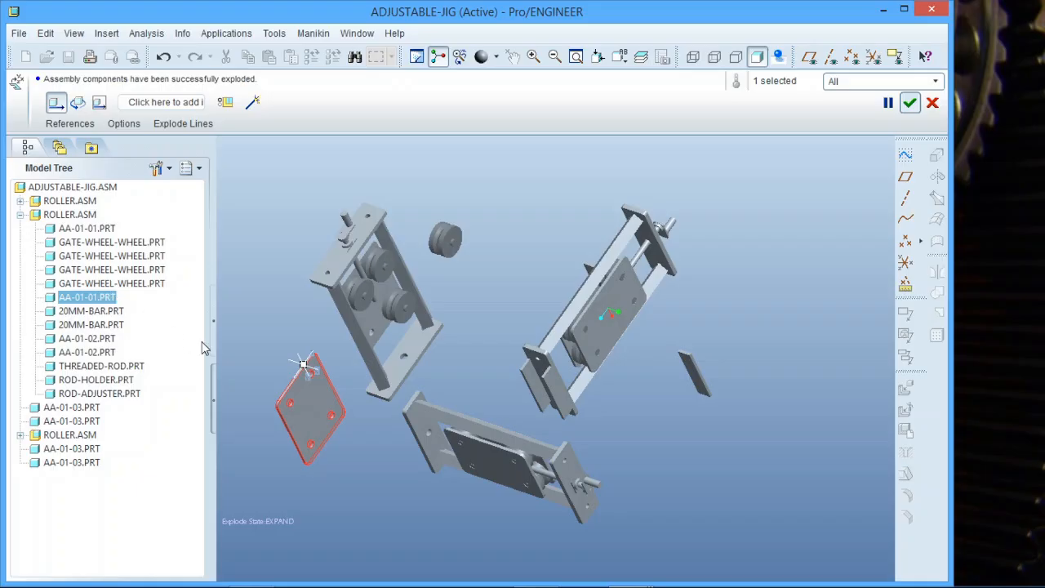
pyautogui.click(385, 271)
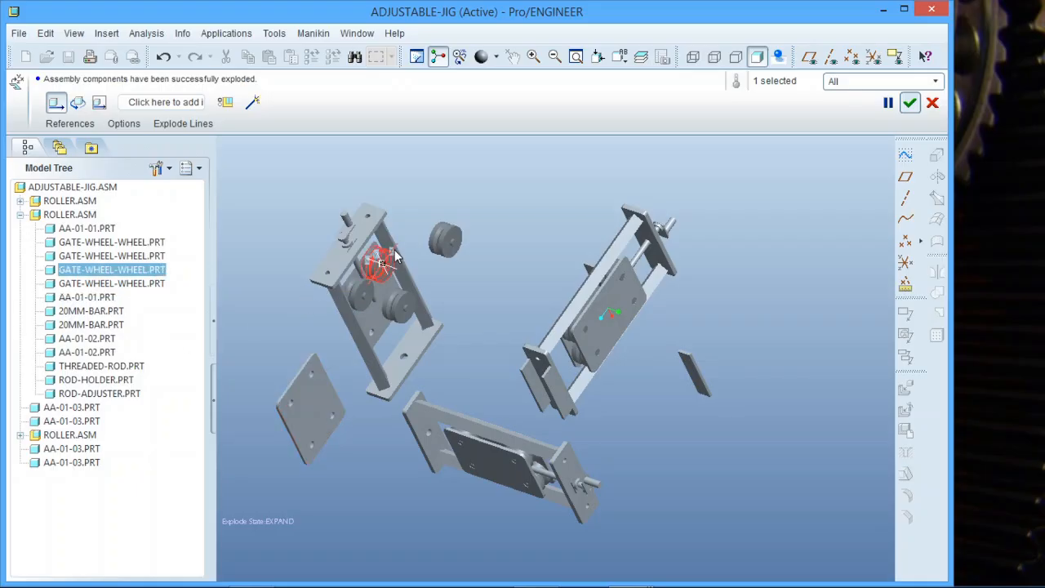
pyautogui.moveTo(395, 252); pyautogui.dragTo(445, 211)
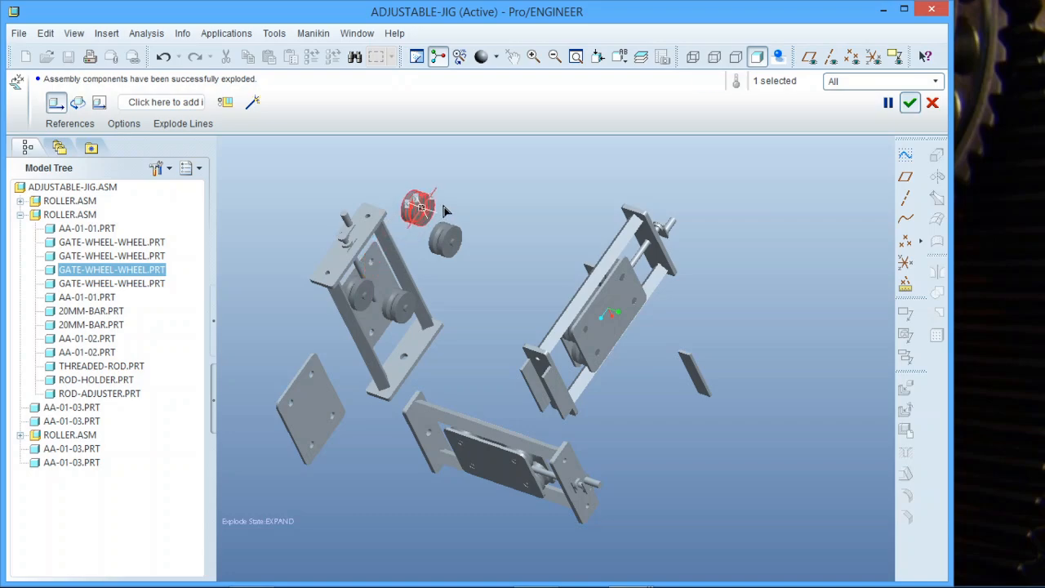
# Nudge the lower ROLLER.ASM along its axis and slide the small AA-01-03 plate left.
pyautogui.click(513, 468)
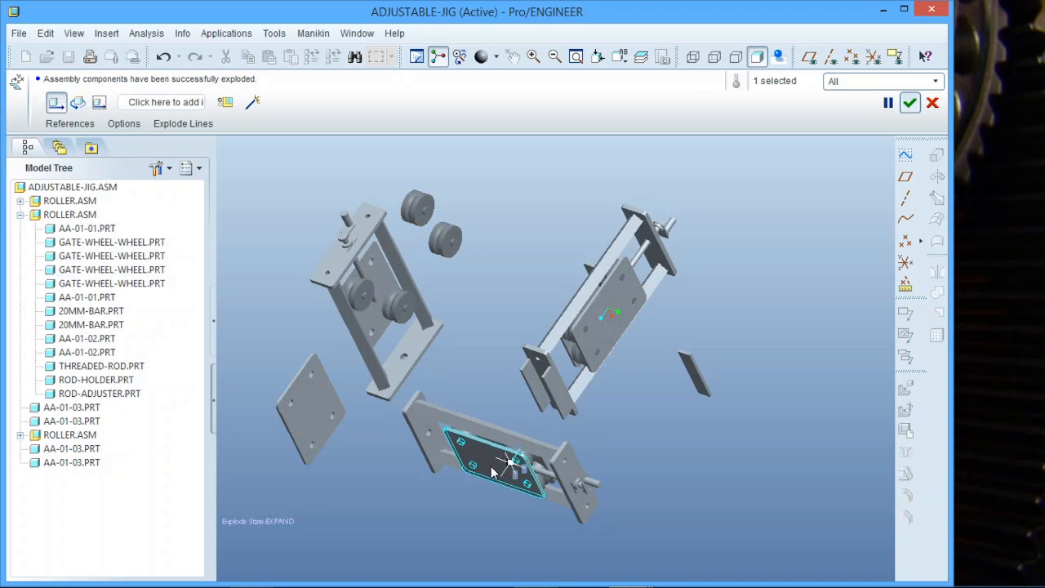
pyautogui.click(80, 439)
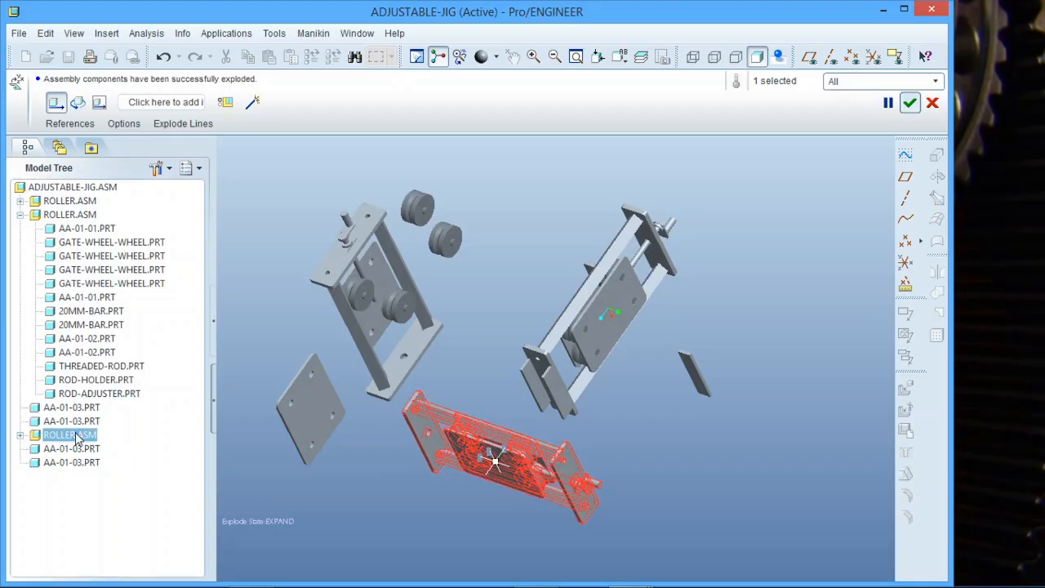
pyautogui.moveTo(506, 467)
pyautogui.mouseDown()
pyautogui.moveTo(542, 482)
pyautogui.moveTo(513, 484)
pyautogui.mouseUp()
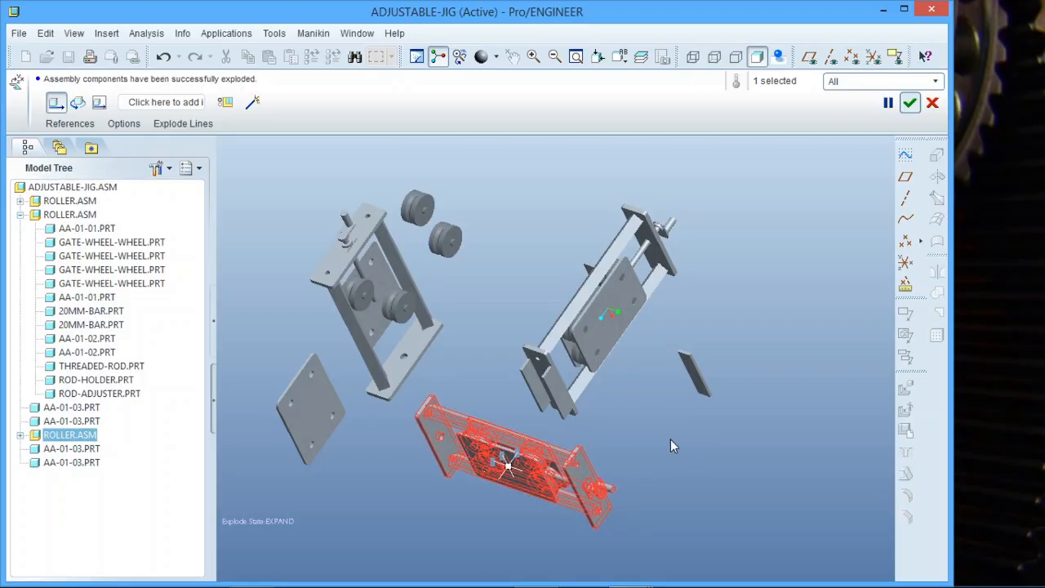
pyautogui.click(527, 390)
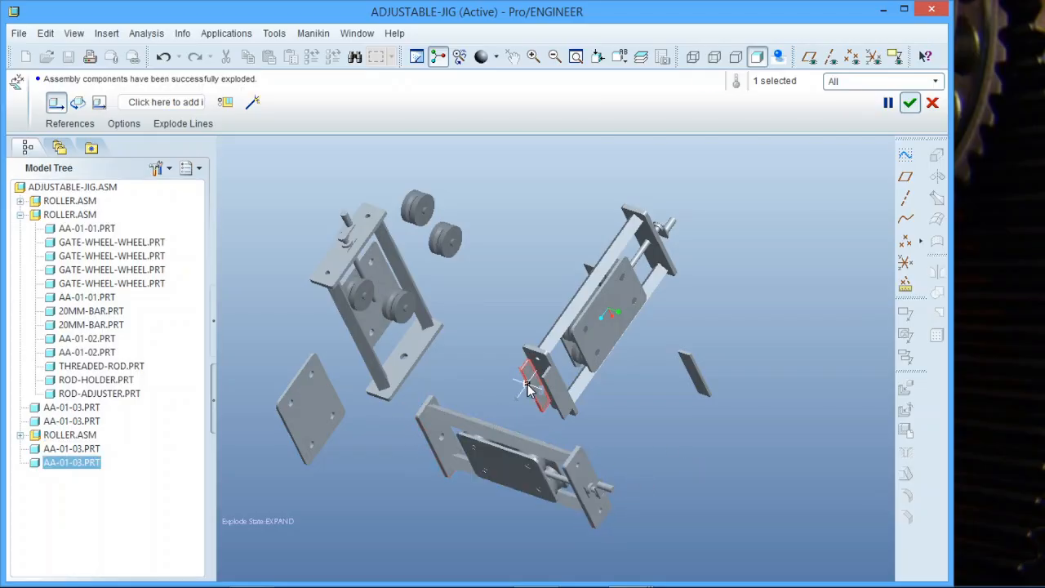
pyautogui.moveTo(523, 397); pyautogui.dragTo(487, 419)
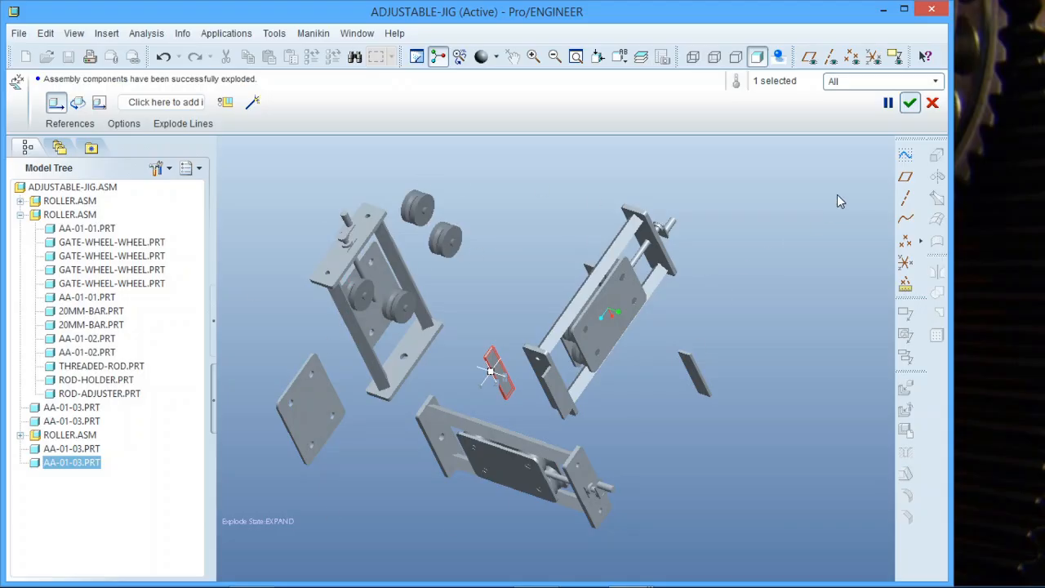
# Accept the explode position edits to return to the View Manager.
pyautogui.click(909, 104)
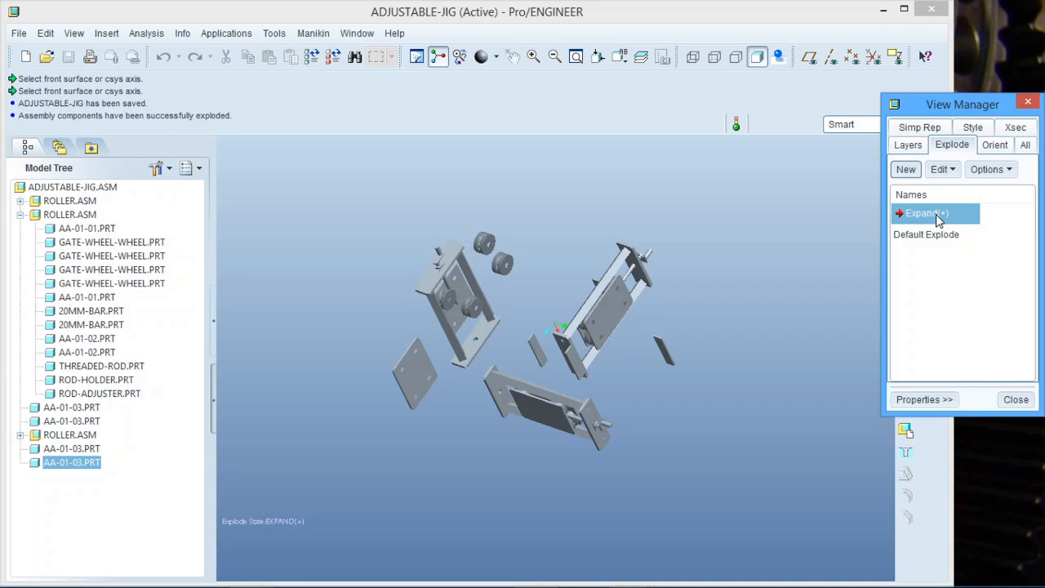
# Save the modified Expand explode state.
pyautogui.rightClick(935, 214)
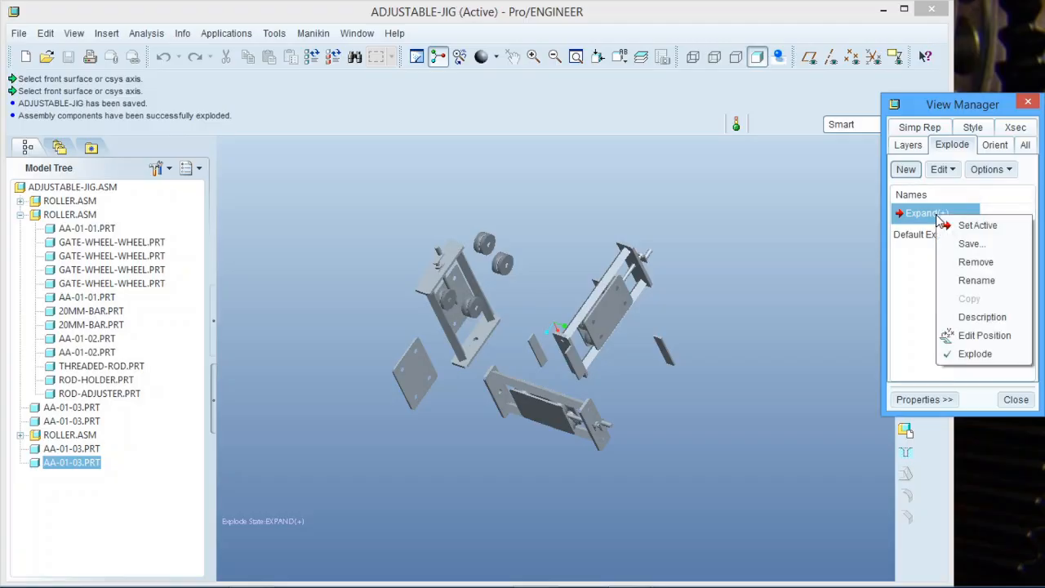
pyautogui.click(960, 245)
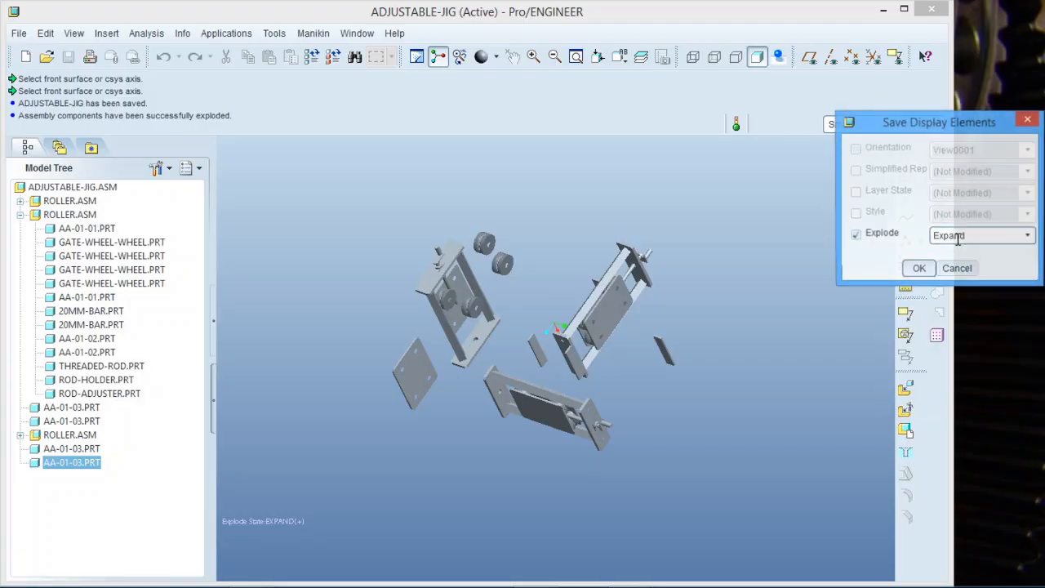
pyautogui.click(920, 267)
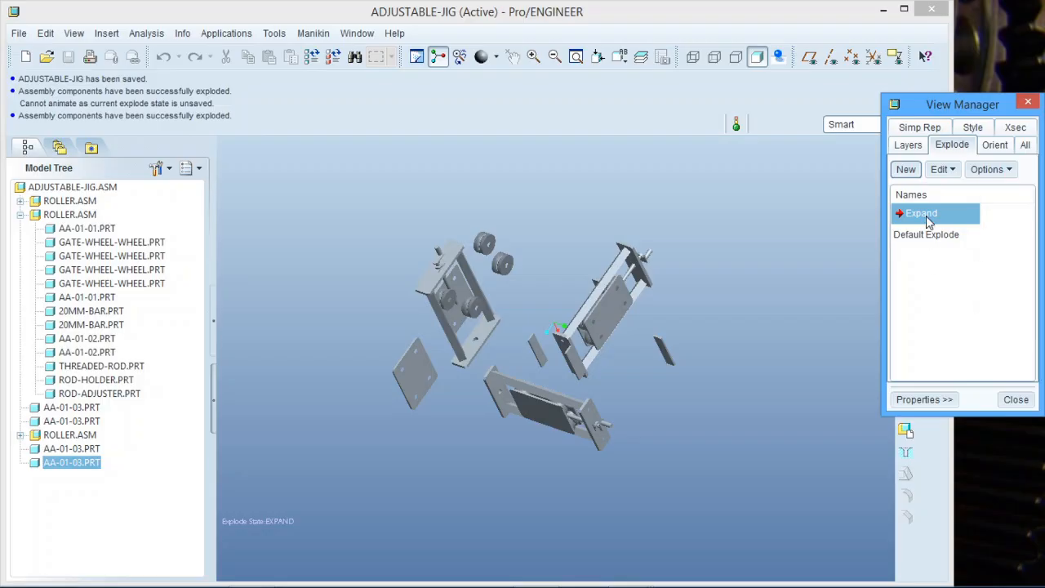
# Toggle Expand's explode off so the assembly is unexploded, then list simplified representations.
pyautogui.rightClick(929, 222)
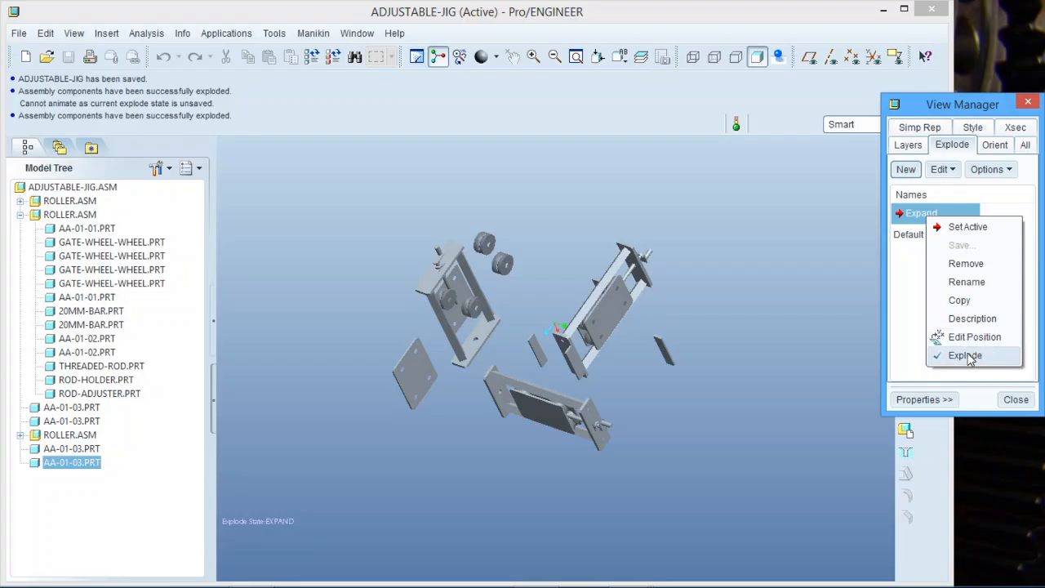
pyautogui.click(968, 358)
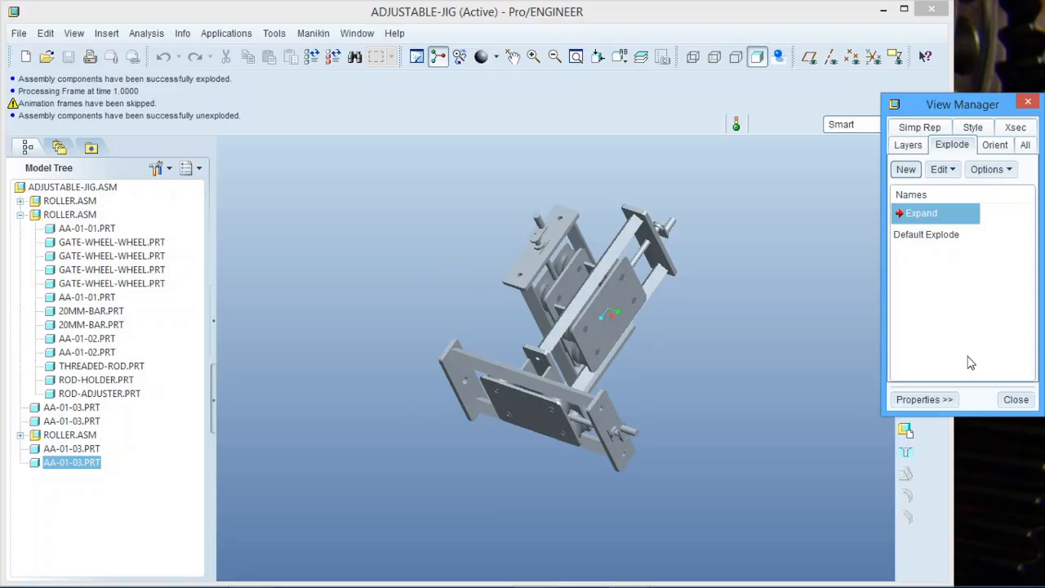
pyautogui.rightClick(928, 223)
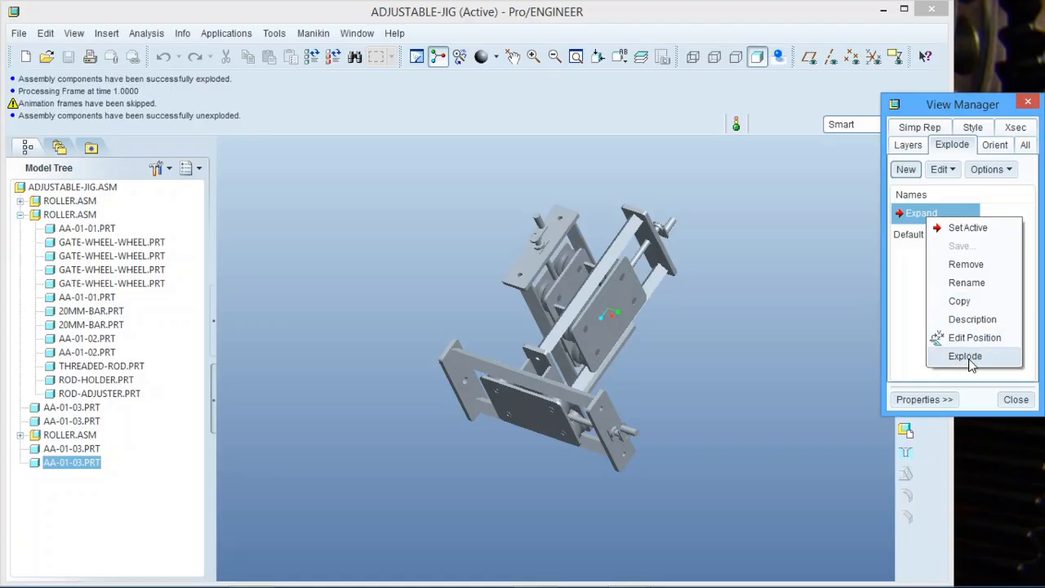
pyautogui.click(966, 356)
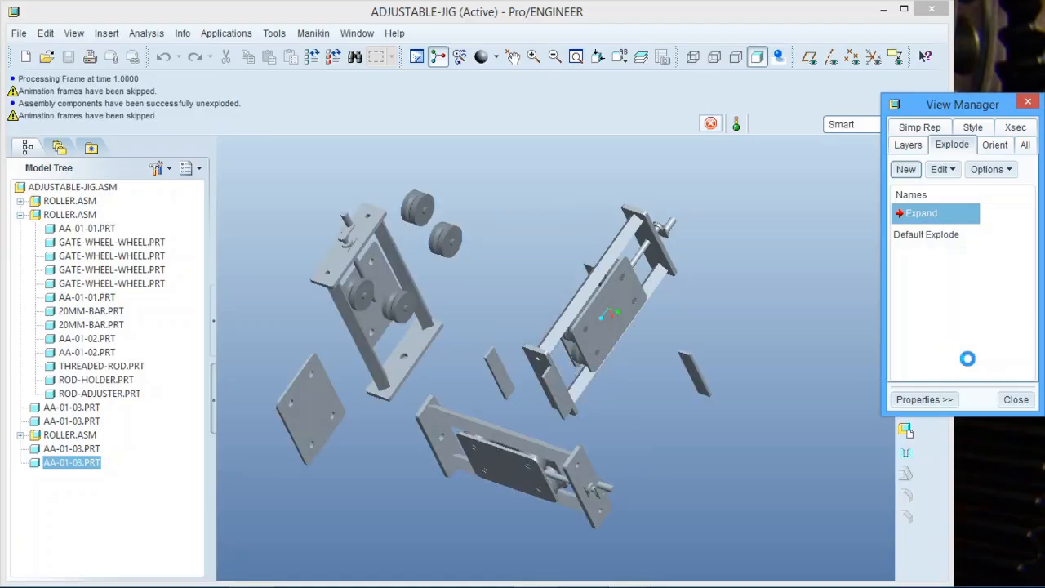
pyautogui.rightClick(928, 217)
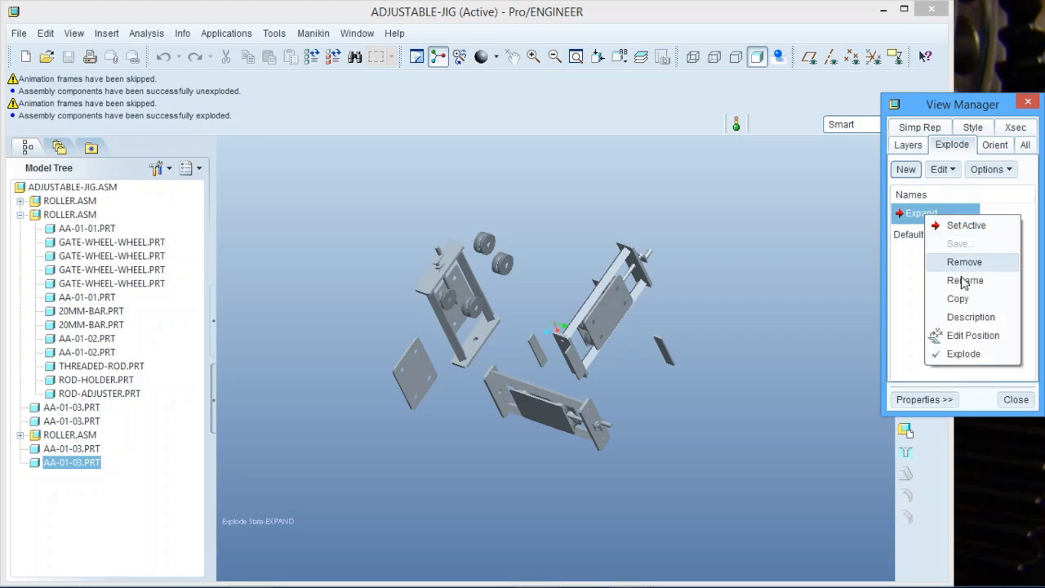
pyautogui.click(964, 355)
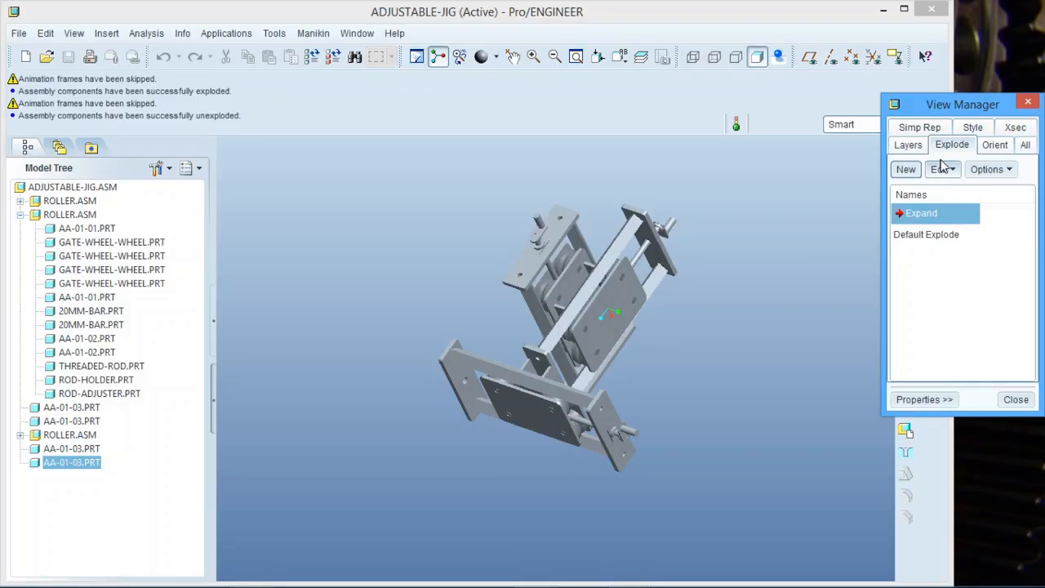
pyautogui.click(922, 128)
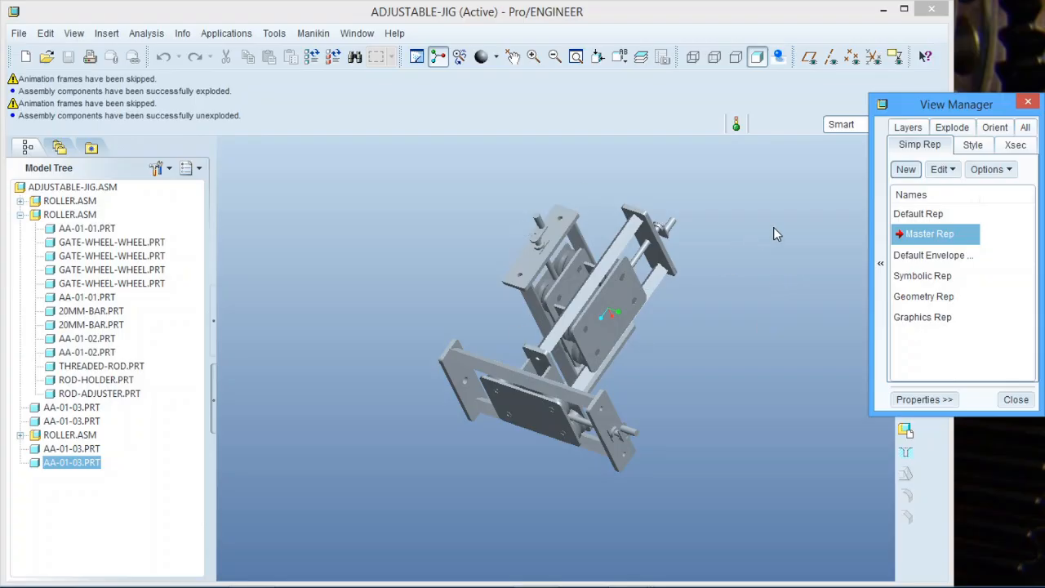
# Create Rep0001 with the first and third ROLLER subassemblies set to Master Rep.
pyautogui.click(905, 169)
pyautogui.press('Return')
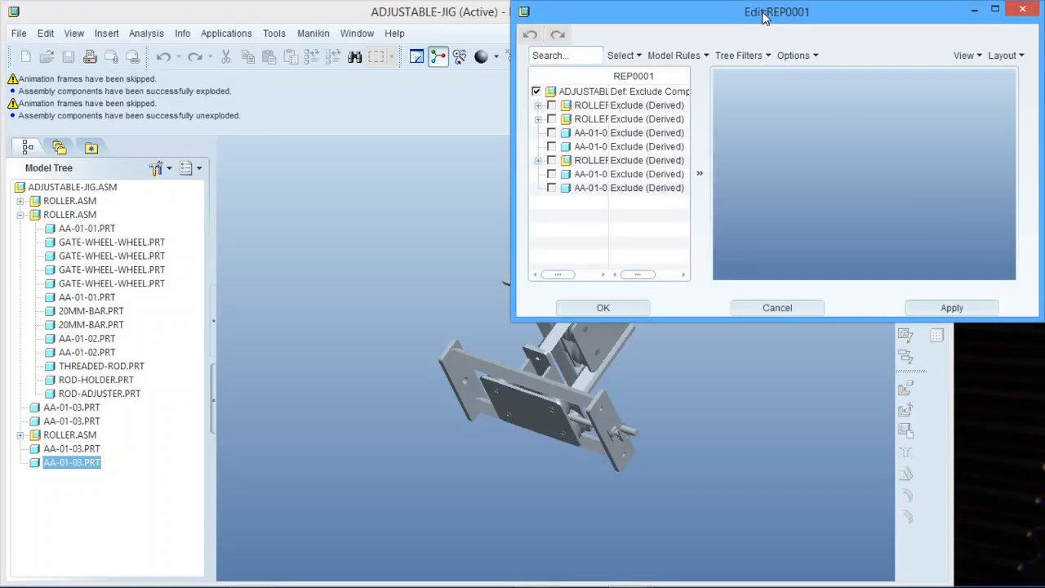
pyautogui.moveTo(762, 16); pyautogui.dragTo(275, 51)
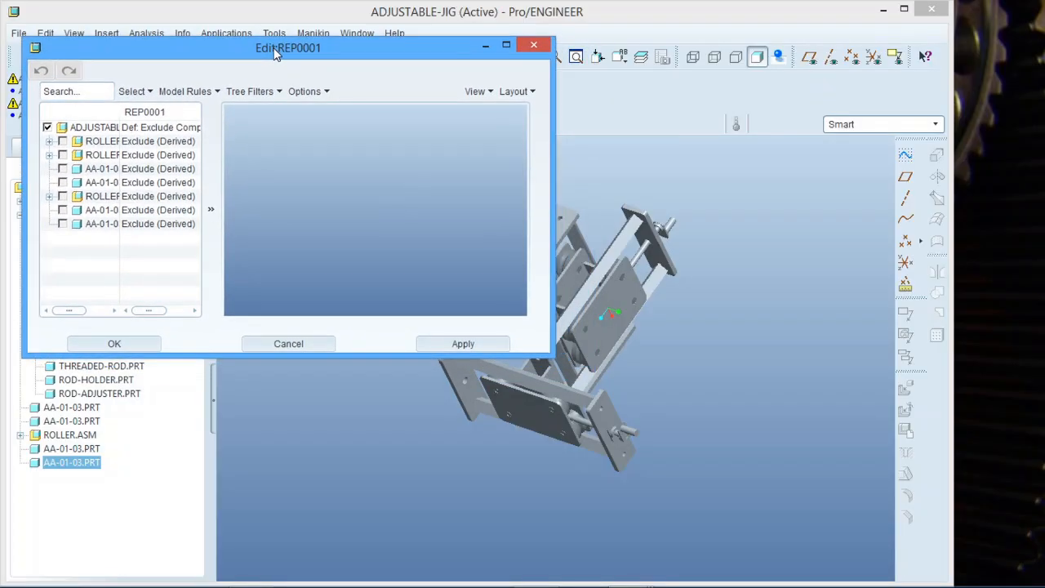
pyautogui.click(63, 143)
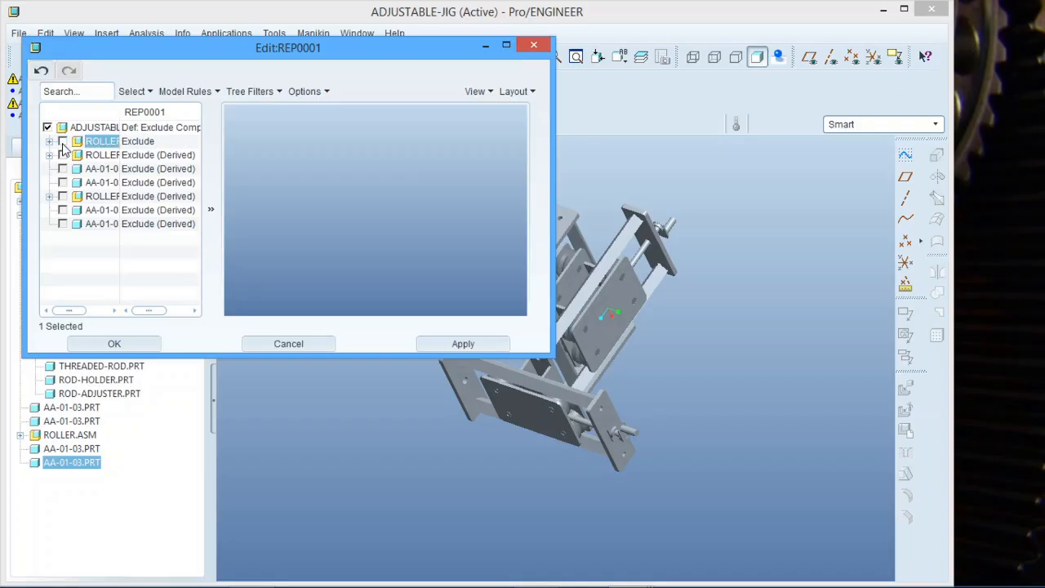
pyautogui.click(63, 142)
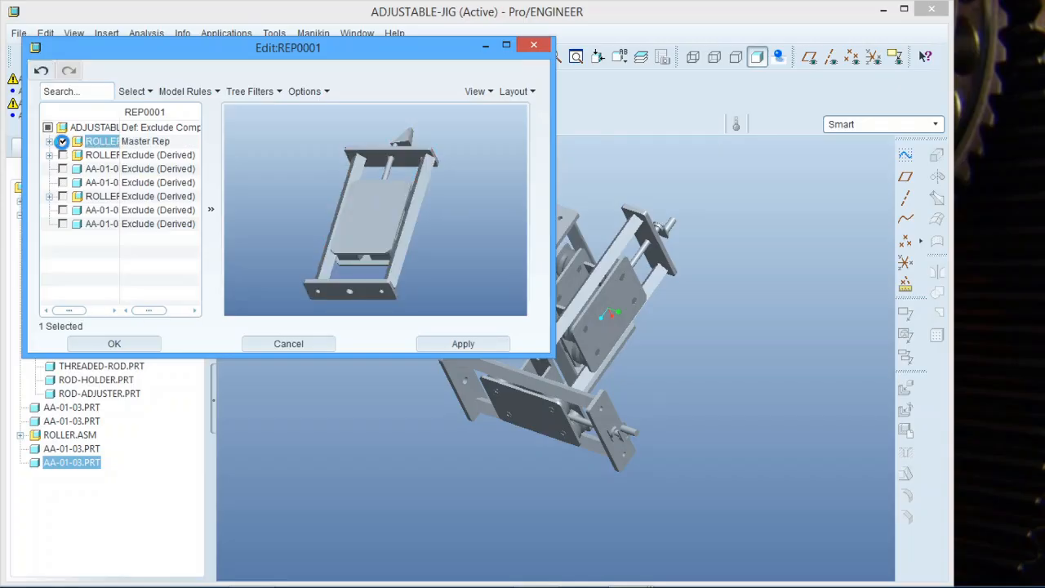
pyautogui.click(63, 197)
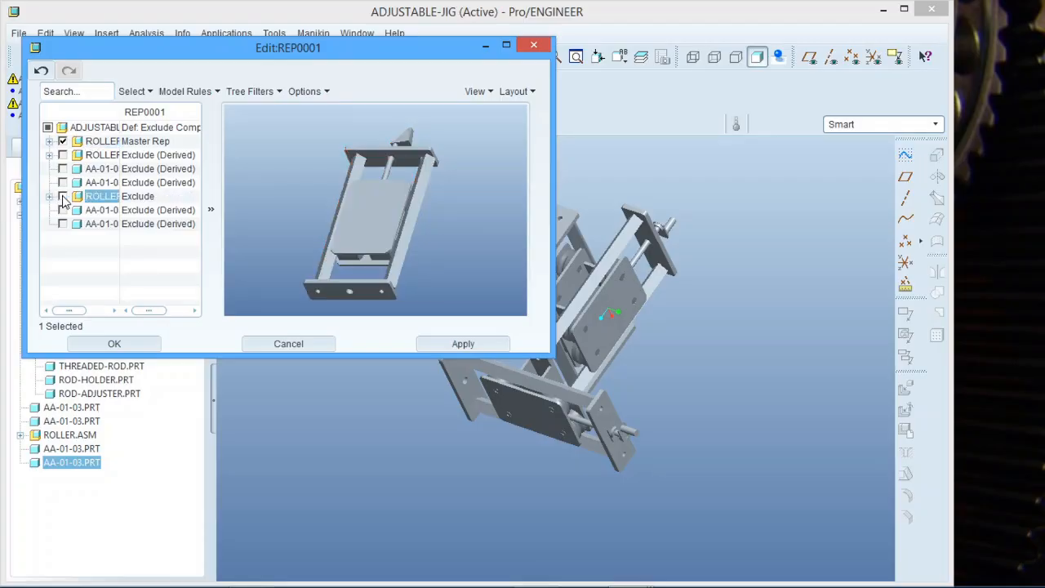
pyautogui.click(63, 197)
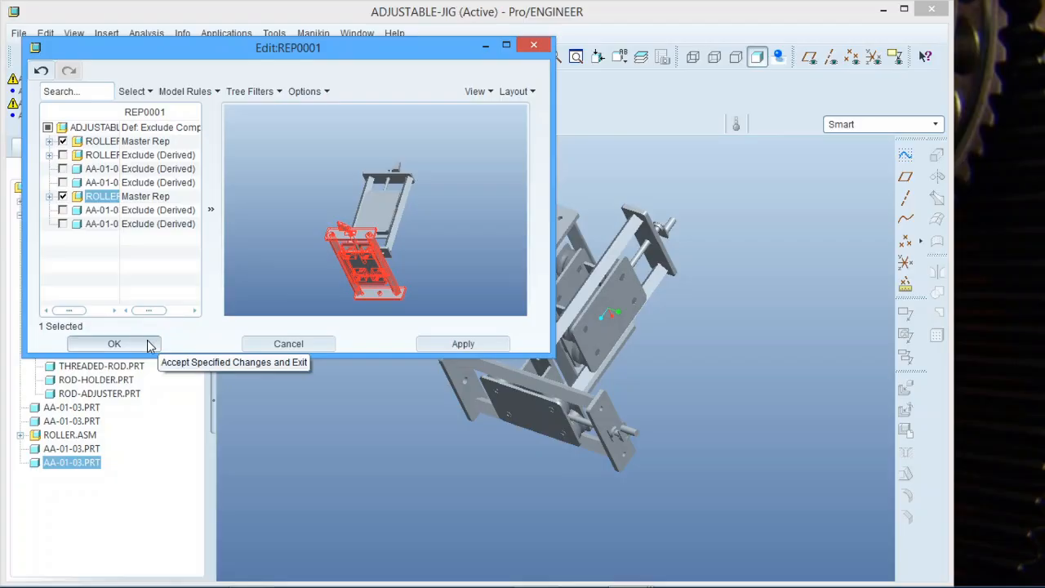
pyautogui.click(114, 344)
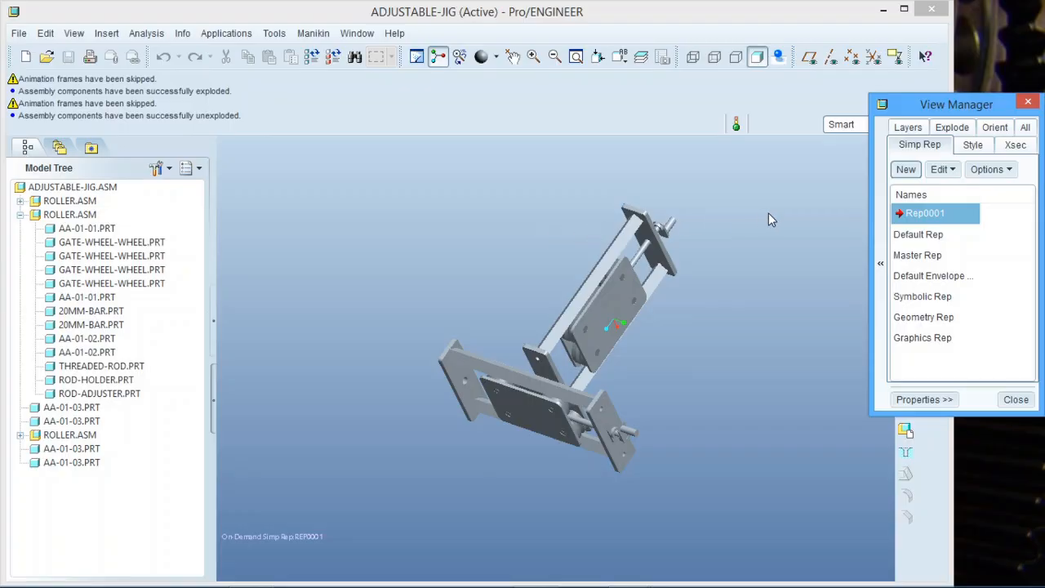
pyautogui.rightClick(936, 216)
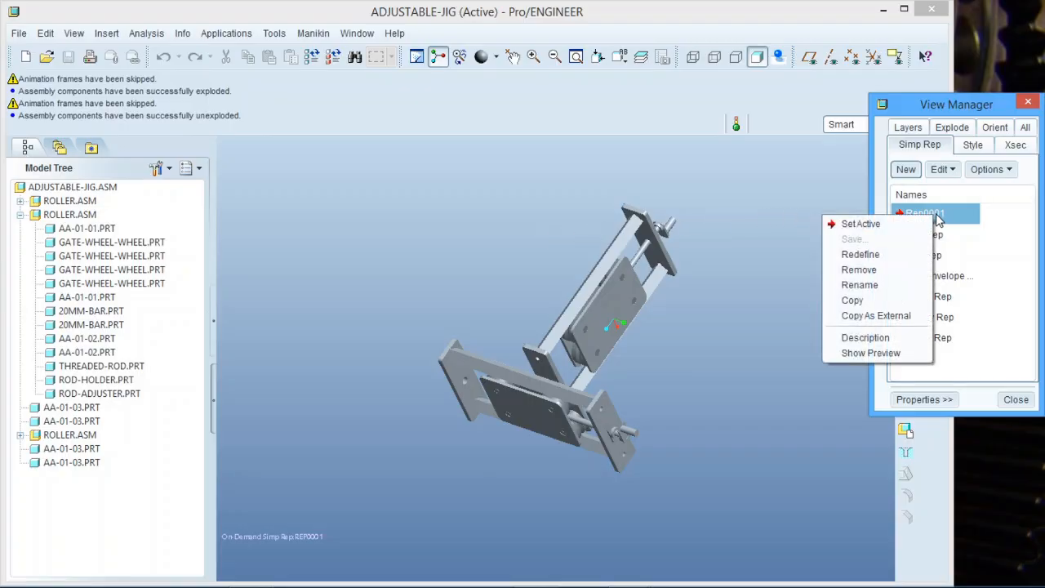
pyautogui.click(987, 247)
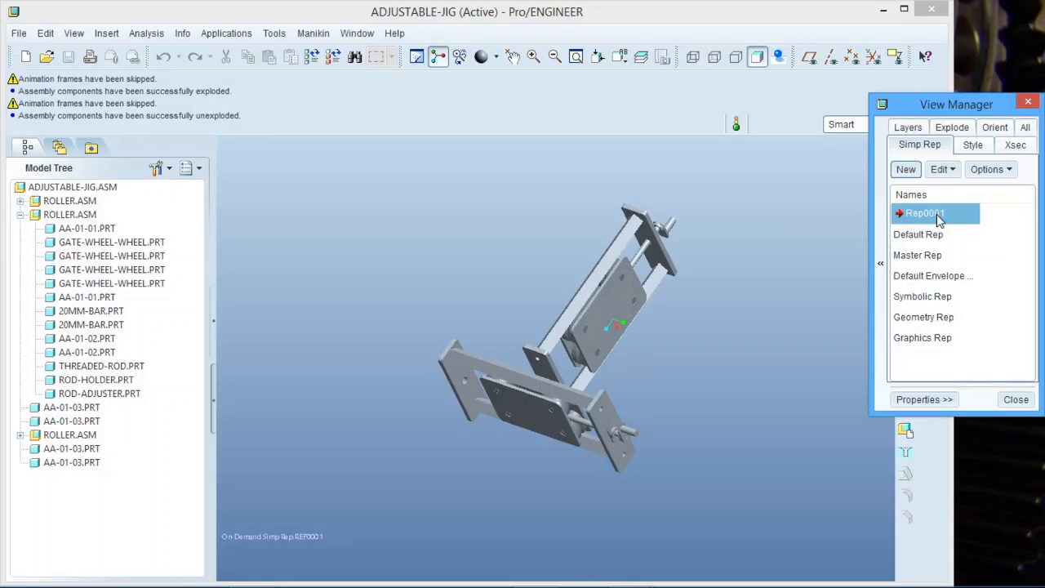
pyautogui.doubleClick(930, 236)
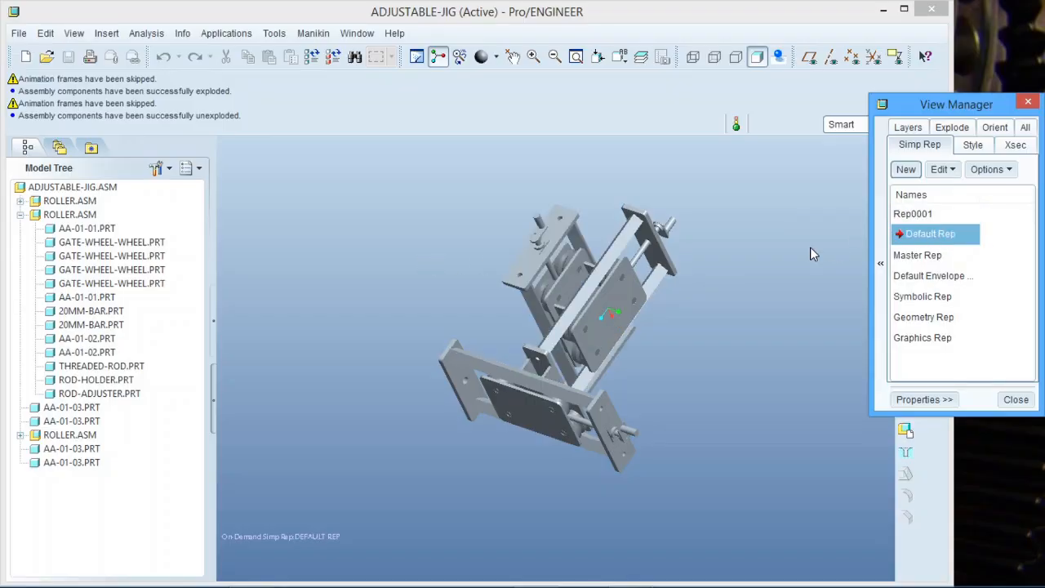
pyautogui.doubleClick(924, 214)
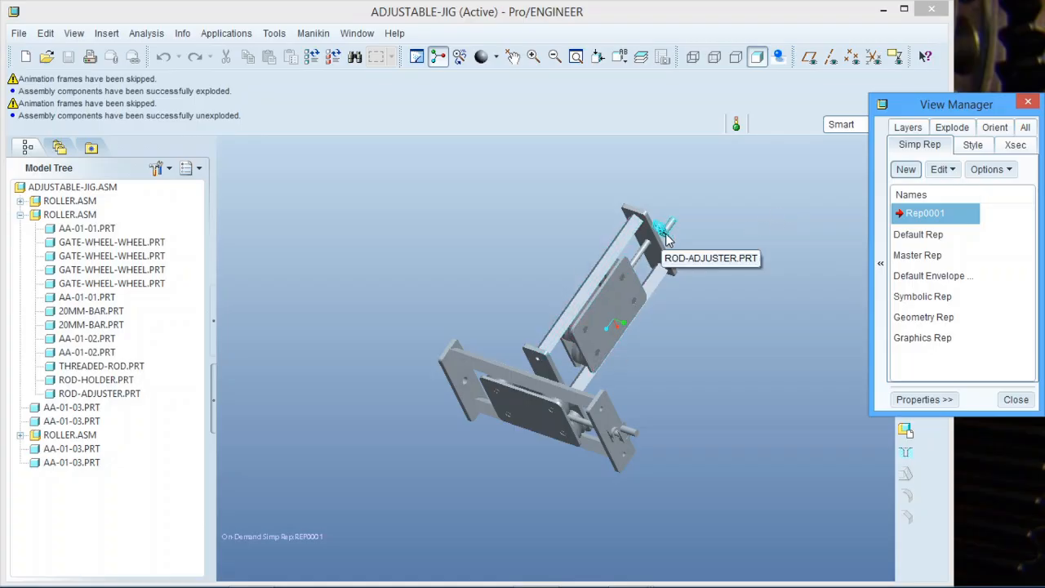
# Define Rep0002 with only the first roller's base plate and its four gate wheels.
pyautogui.click(906, 170)
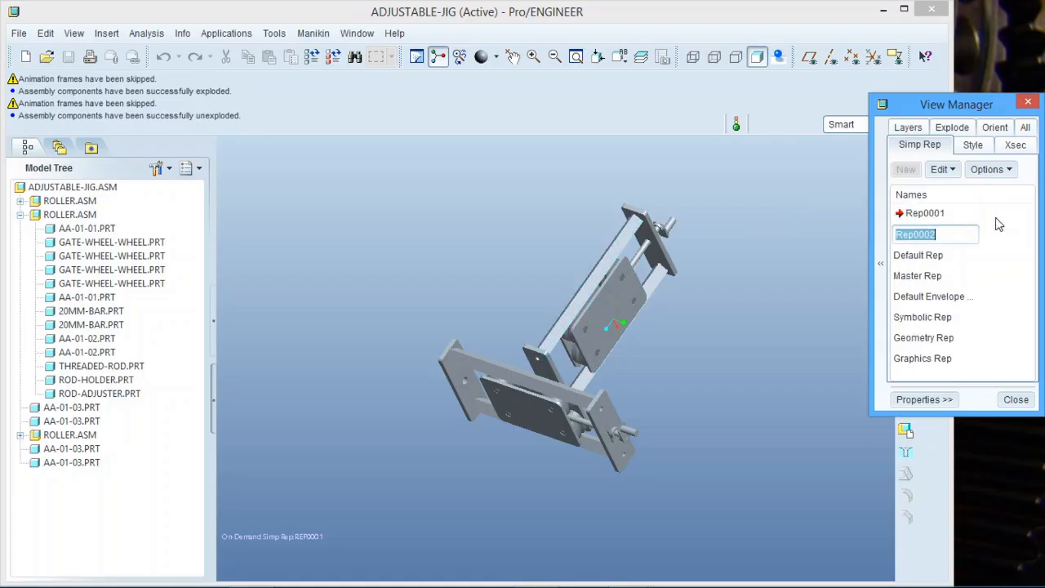
pyautogui.press('Return')
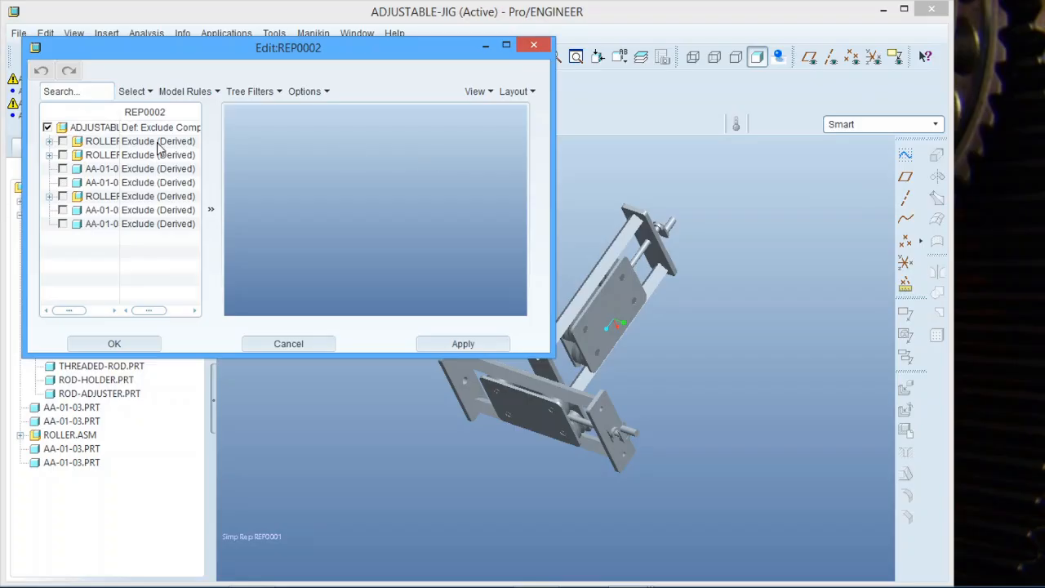
pyautogui.click(50, 142)
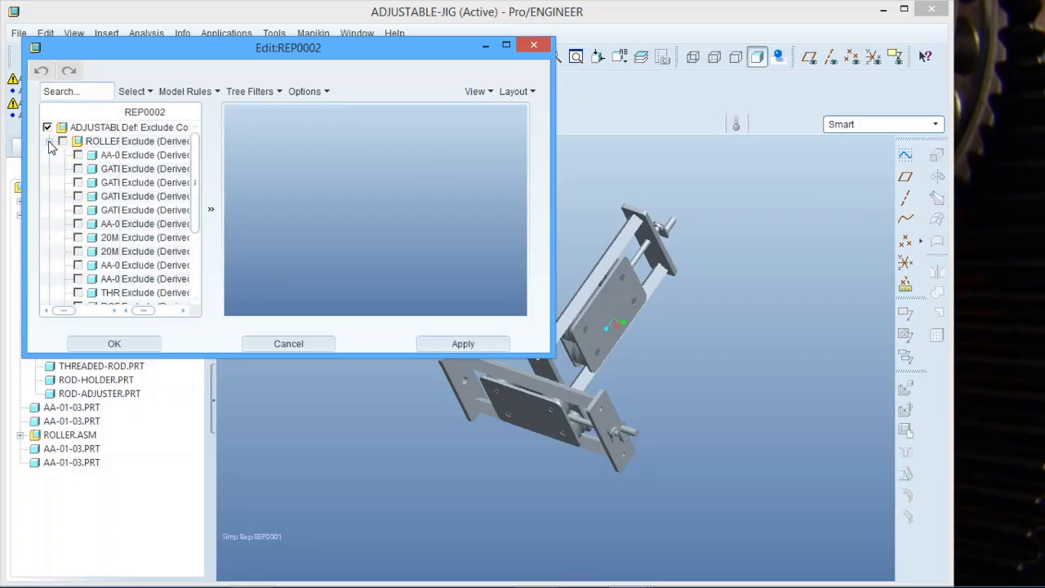
pyautogui.click(78, 155)
pyautogui.click(78, 169)
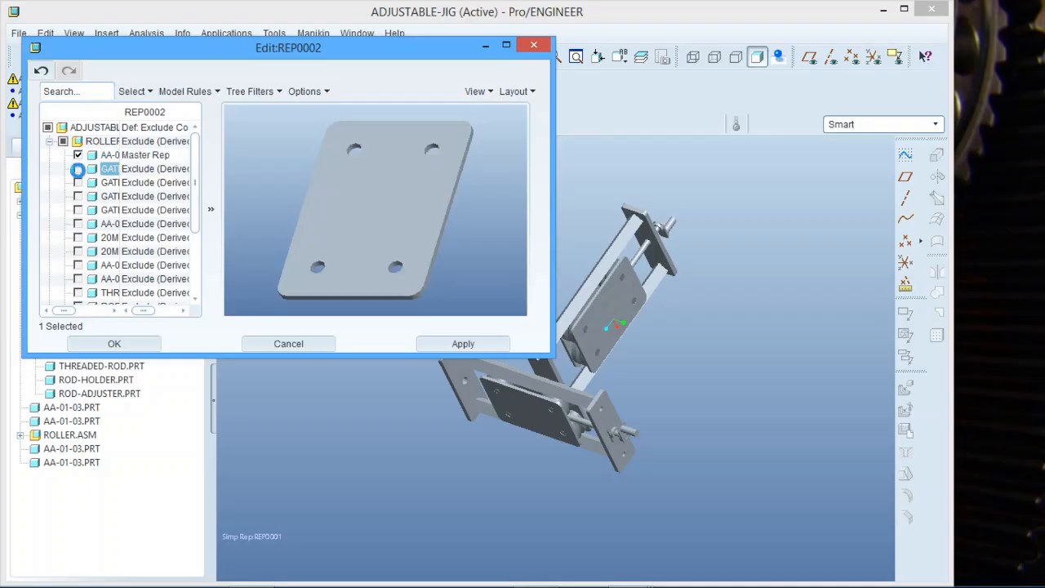
pyautogui.click(78, 179)
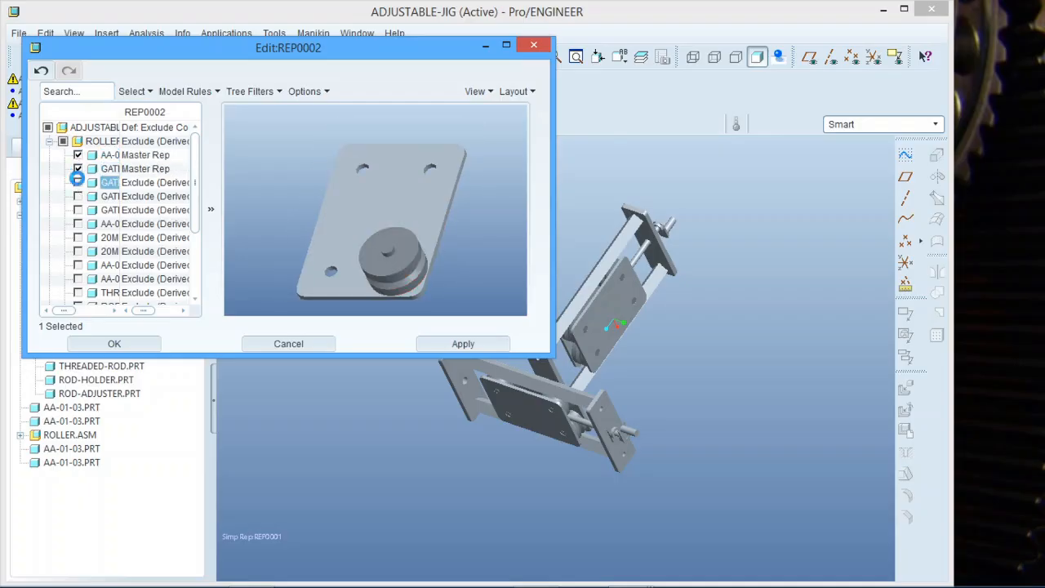
pyautogui.click(77, 196)
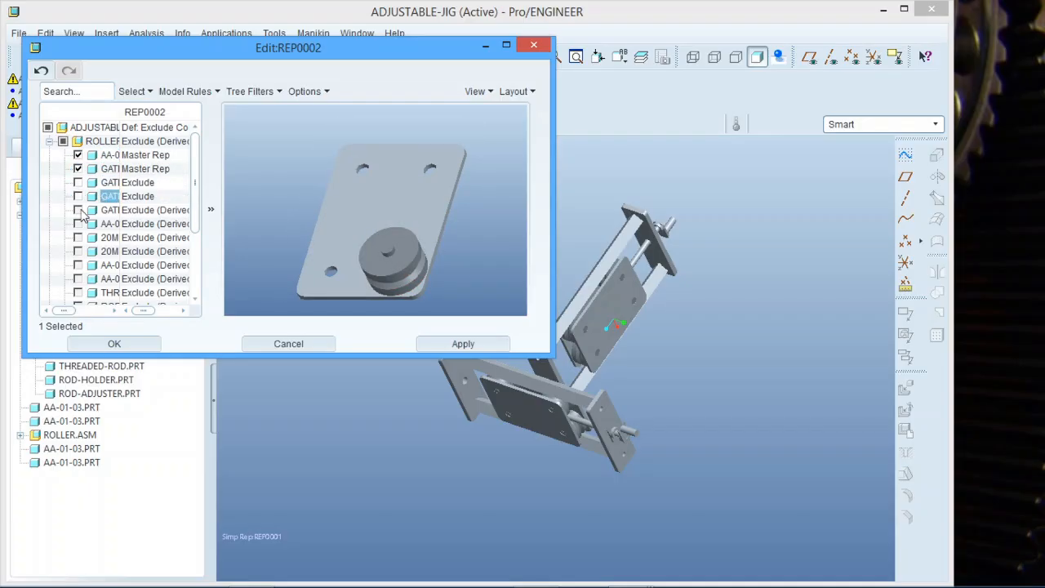
pyautogui.click(79, 210)
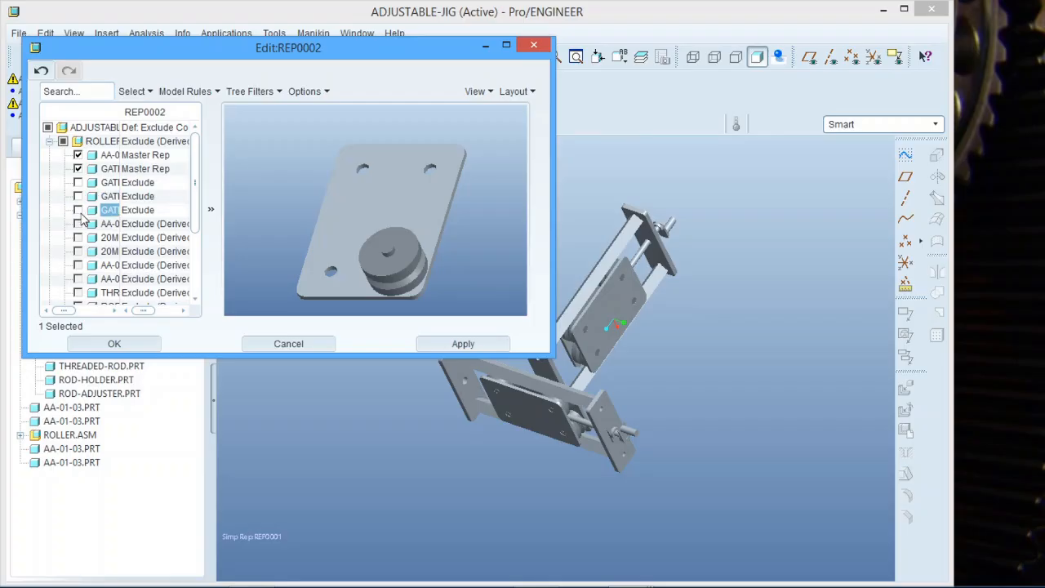
pyautogui.click(77, 196)
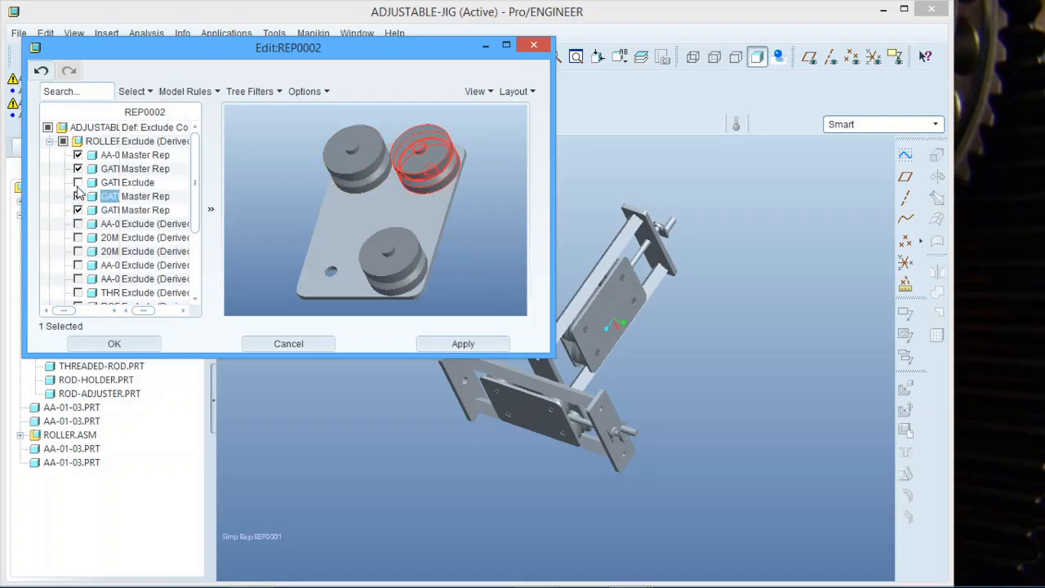
pyautogui.click(78, 182)
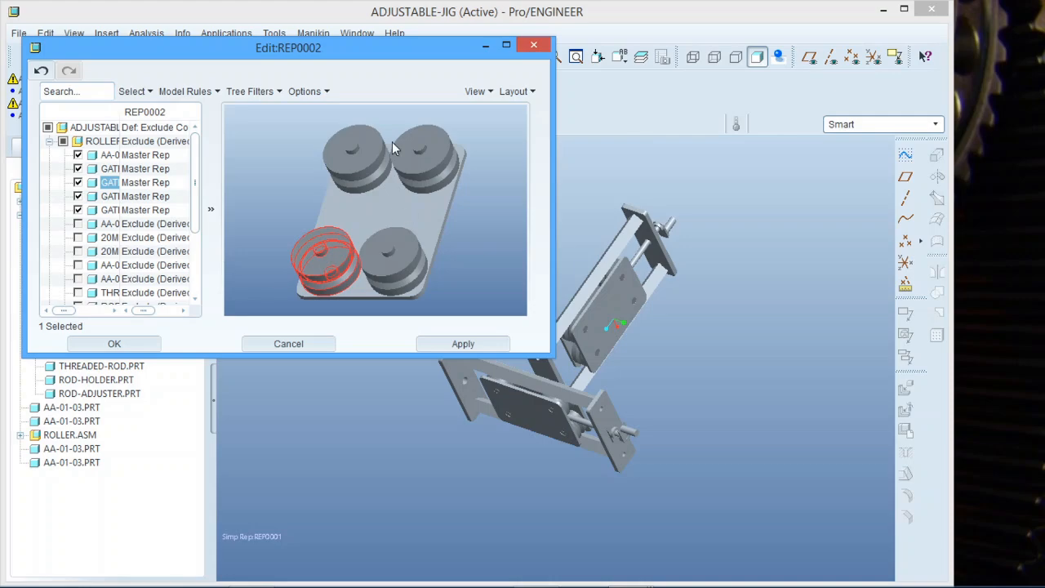
pyautogui.click(114, 344)
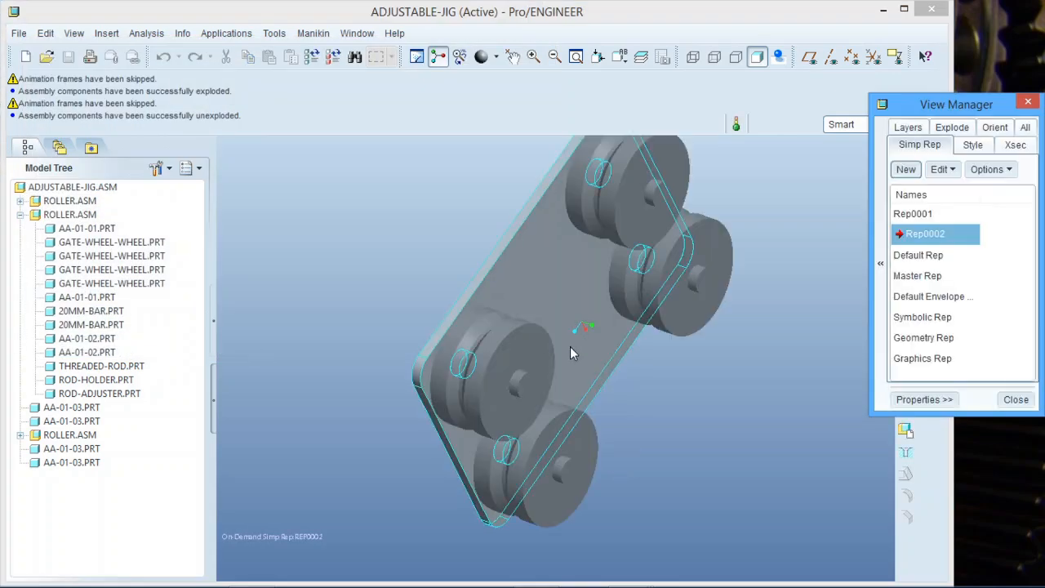
# Preview Rep0001, then reactivate Default Rep and close the View Manager.
pyautogui.moveTo(534, 420); pyautogui.dragTo(500, 278, button='middle')
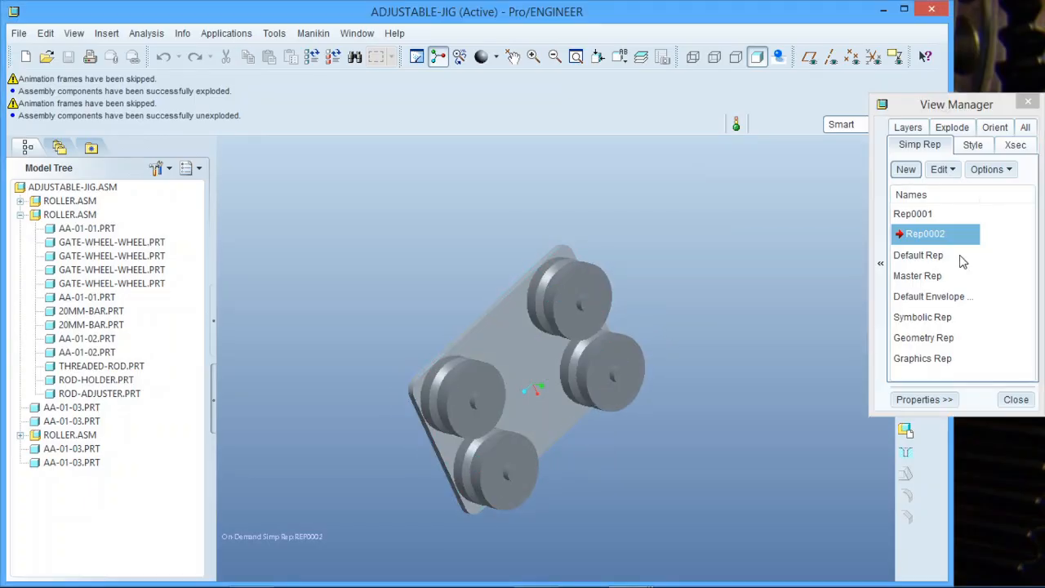
pyautogui.doubleClick(929, 214)
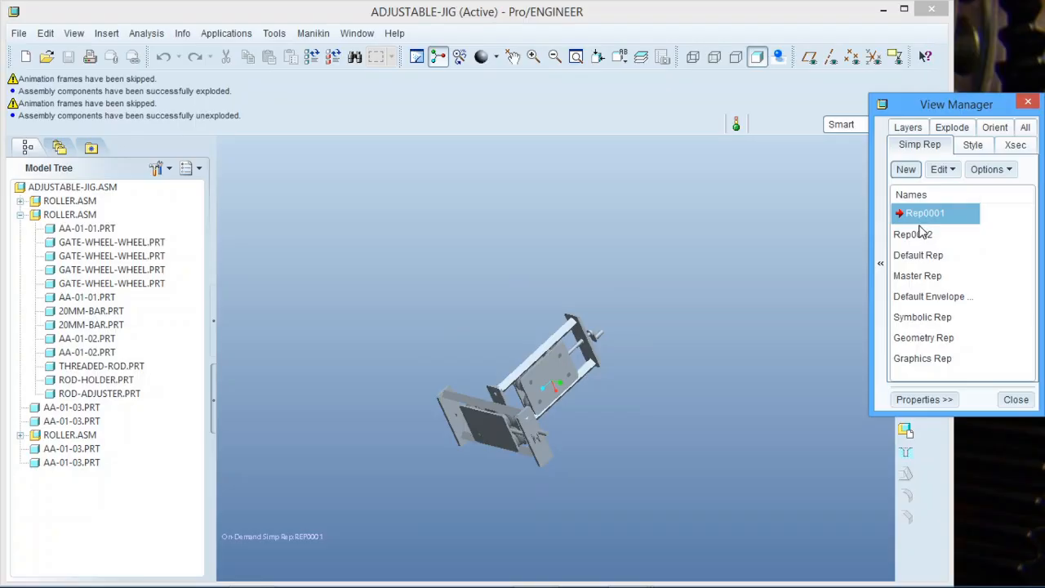
pyautogui.doubleClick(926, 256)
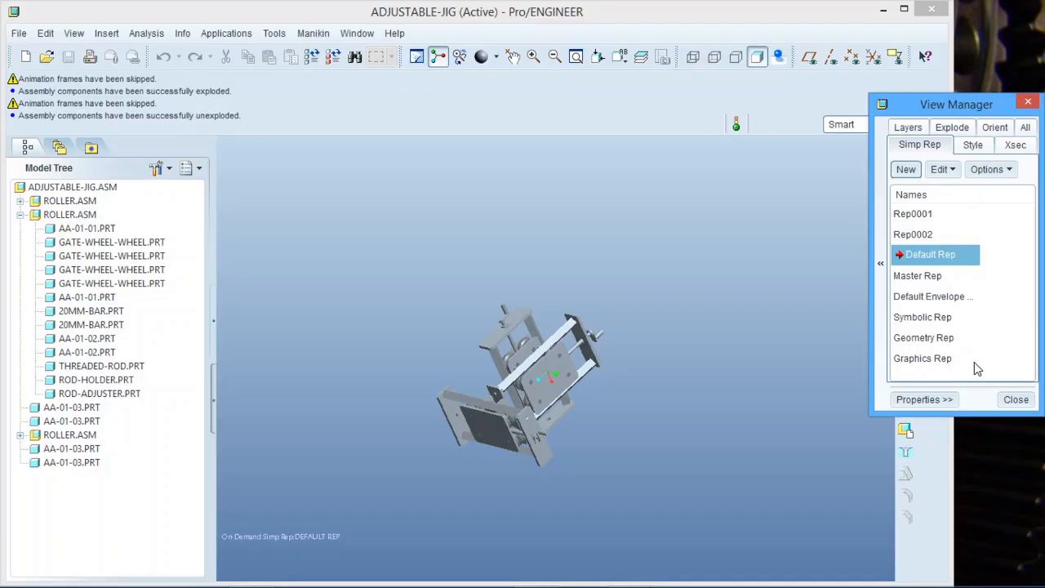
pyautogui.click(1017, 400)
pyautogui.scroll(-4, 493, 408)
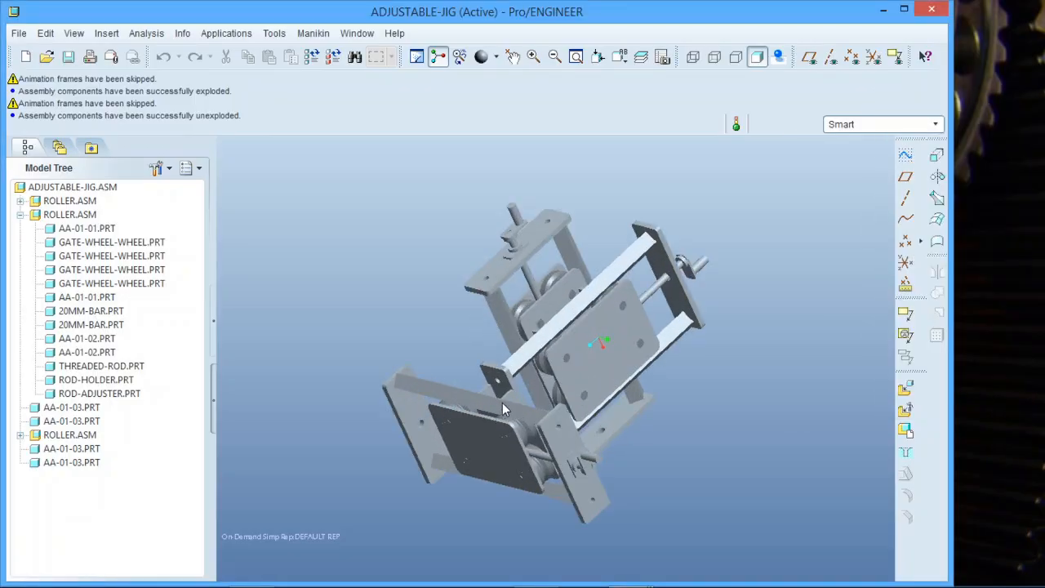
# Switch to the DRW0001 drawing and add a second sheet.
pyautogui.click(357, 33)
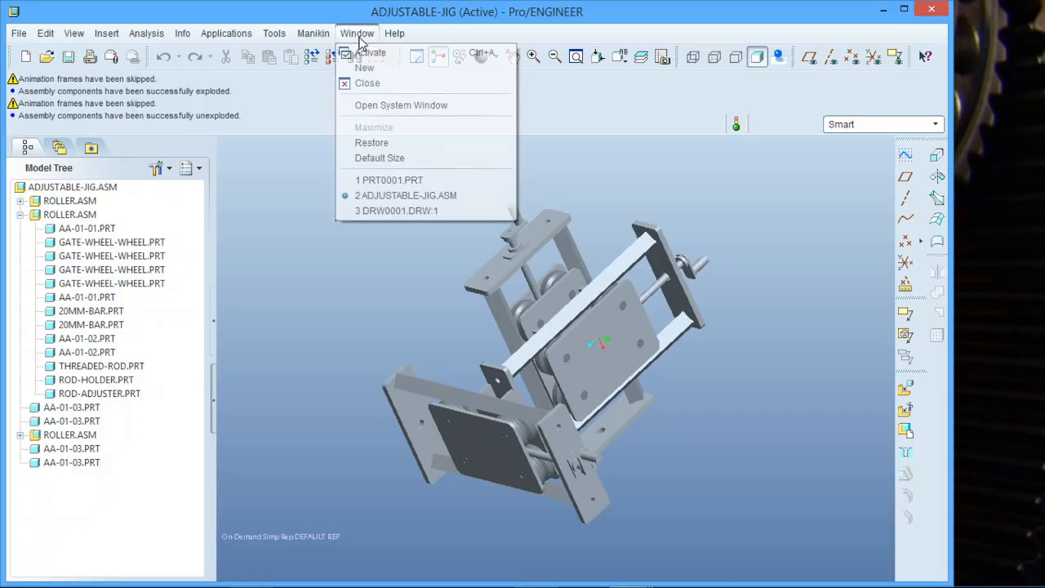
pyautogui.click(408, 210)
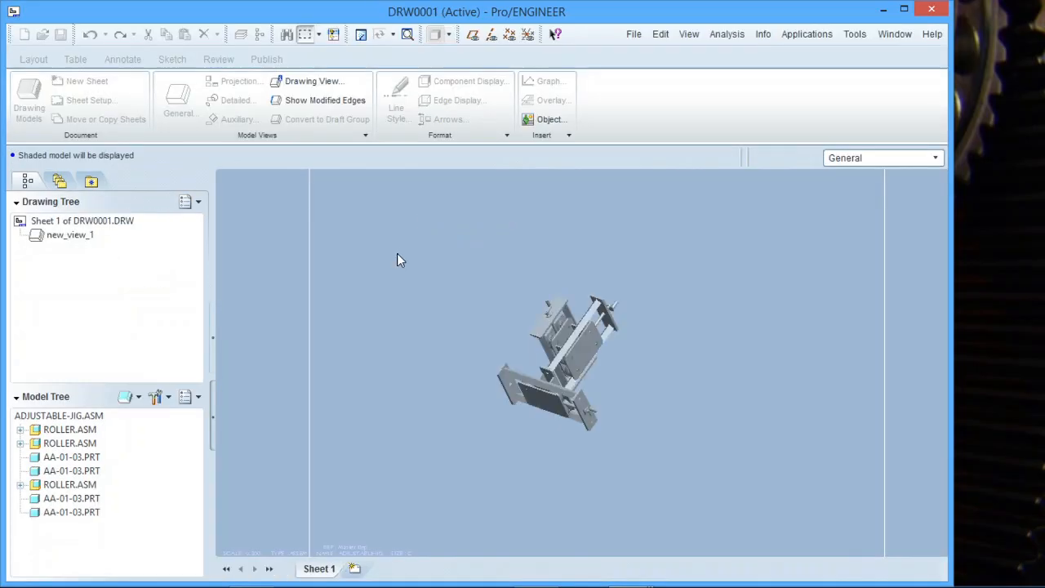
pyautogui.scroll(2, 366, 364)
pyautogui.scroll(-2, 483, 407)
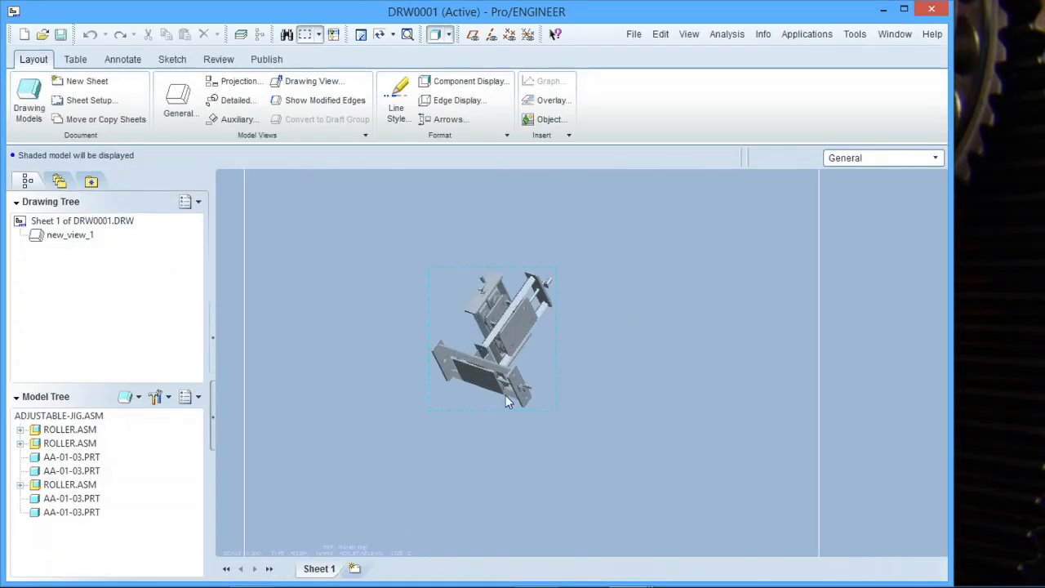
pyautogui.click(354, 569)
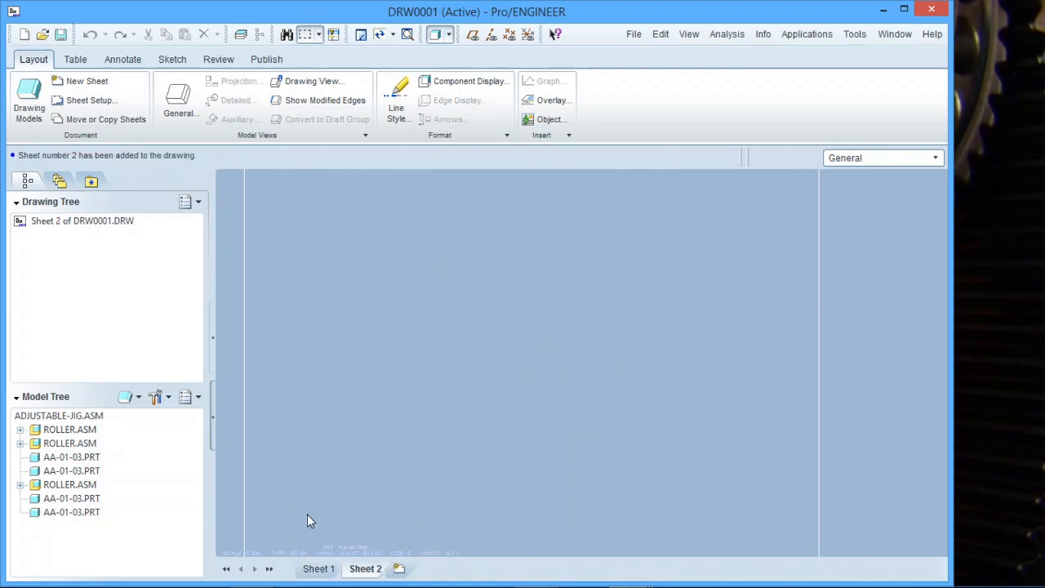
pyautogui.scroll(1, 587, 331)
pyautogui.scroll(-1, 584, 338)
pyautogui.scroll(1, 559, 335)
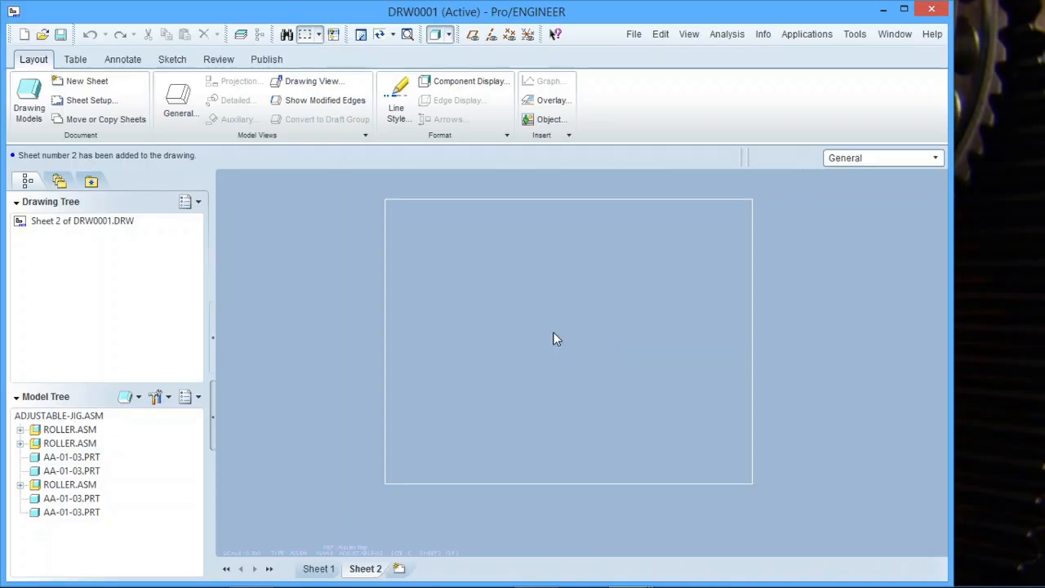
pyautogui.scroll(-1, 571, 302)
# Place a general view of the assembly near the Sheet 2 centre with no combined state.
pyautogui.rightClick(559, 320)
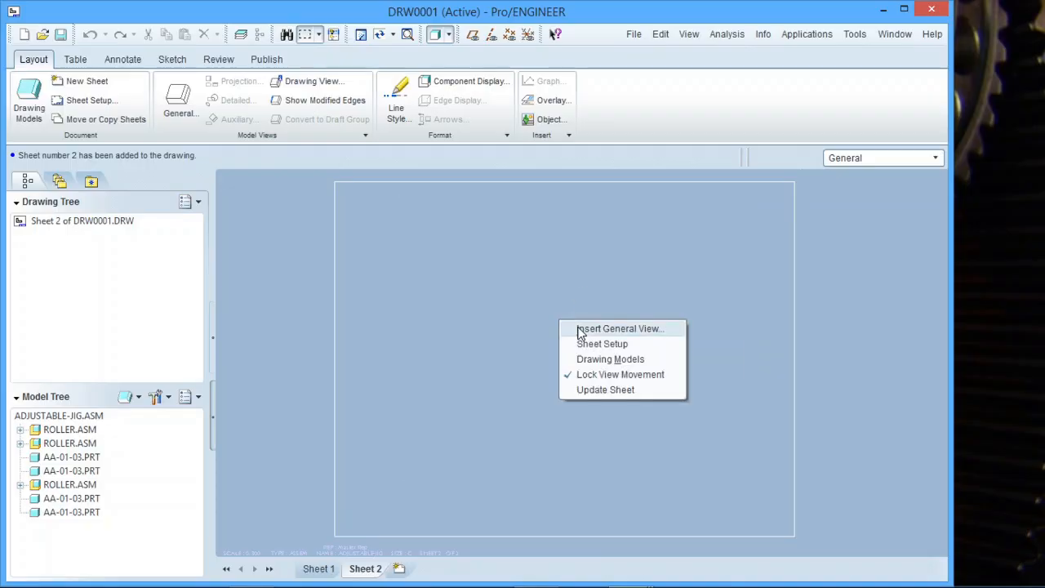
pyautogui.click(595, 329)
pyautogui.click(505, 368)
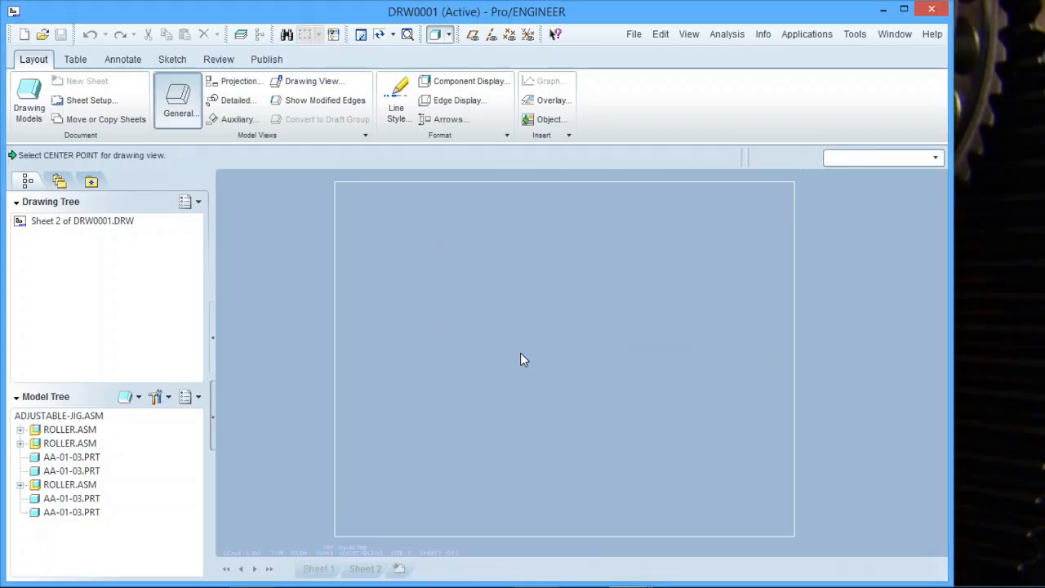
pyautogui.click(524, 351)
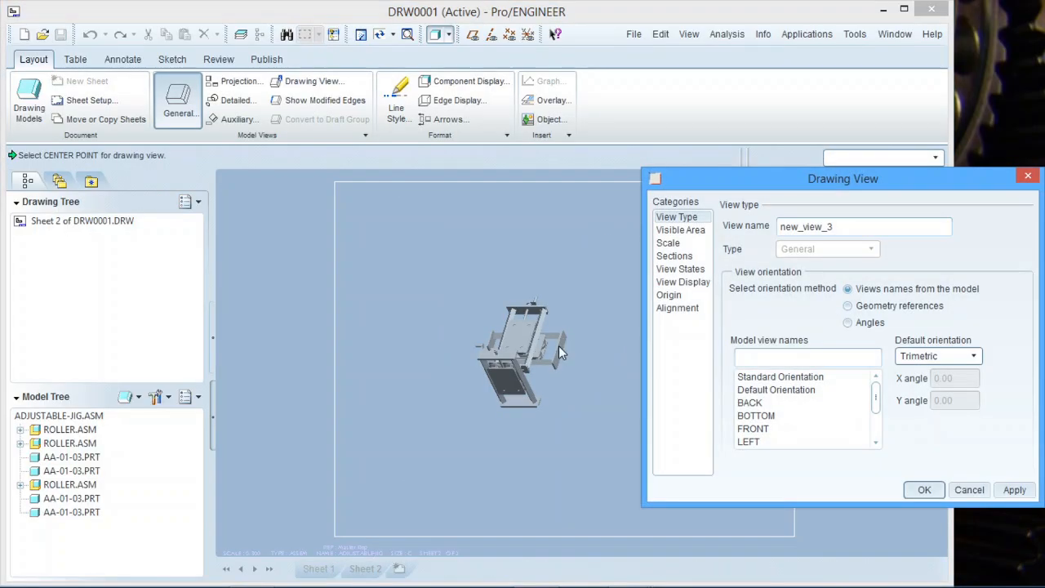
pyautogui.click(698, 236)
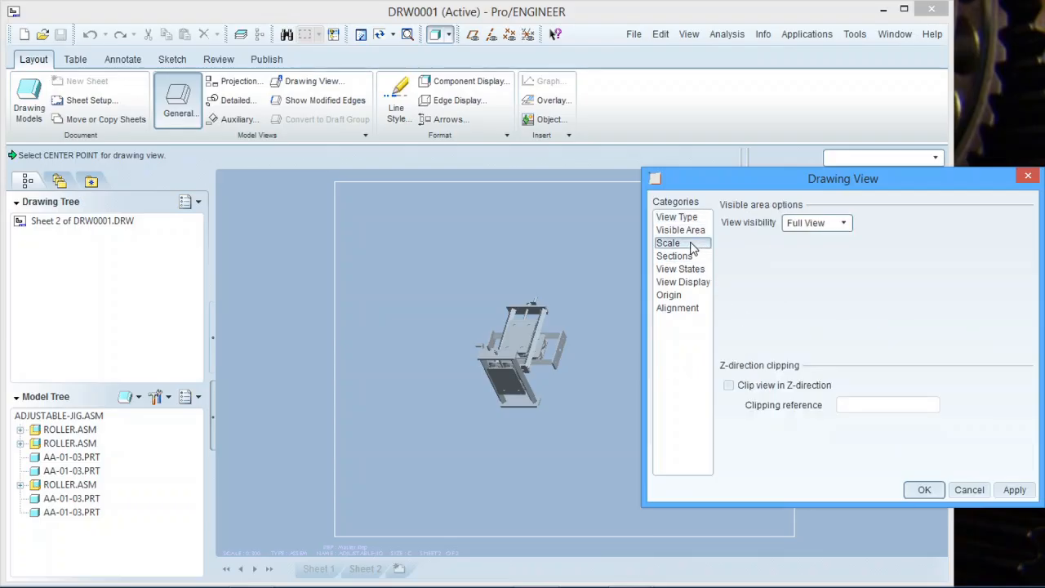
pyautogui.click(693, 244)
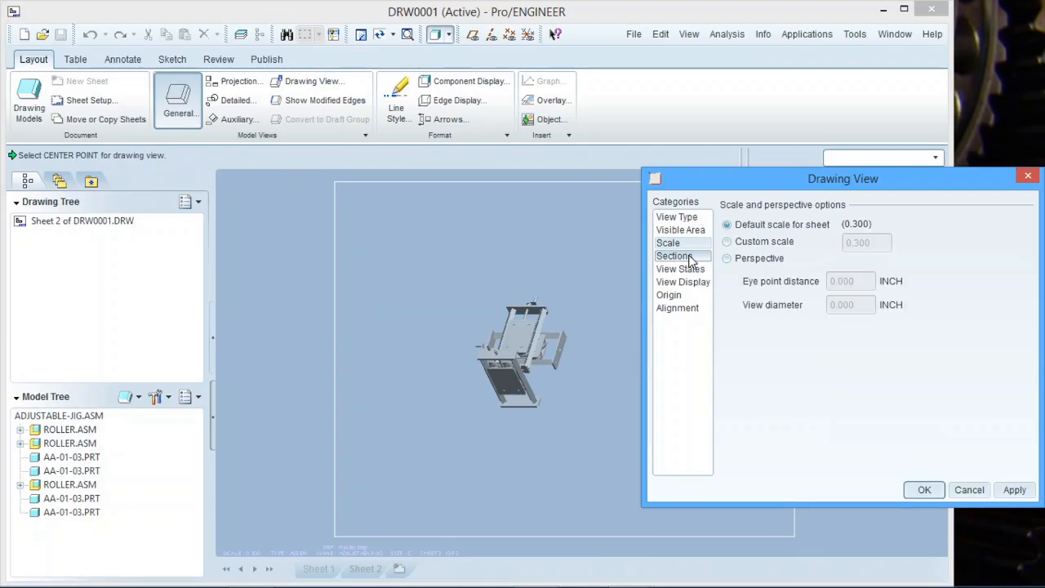
pyautogui.click(674, 256)
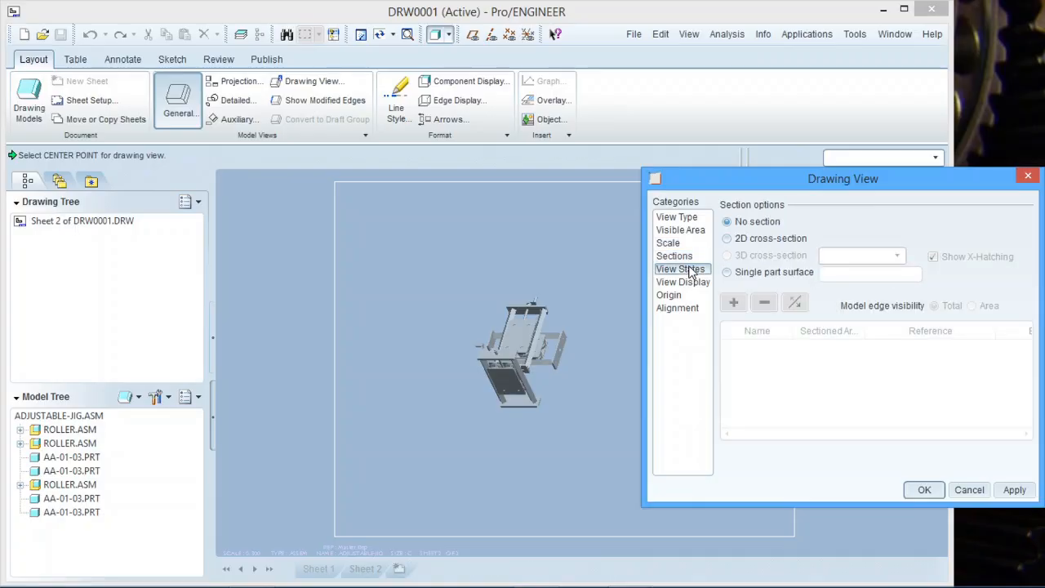
pyautogui.click(690, 271)
# Keep No Combined State and apply simplified representation REP0001 to the view.
pyautogui.click(874, 234)
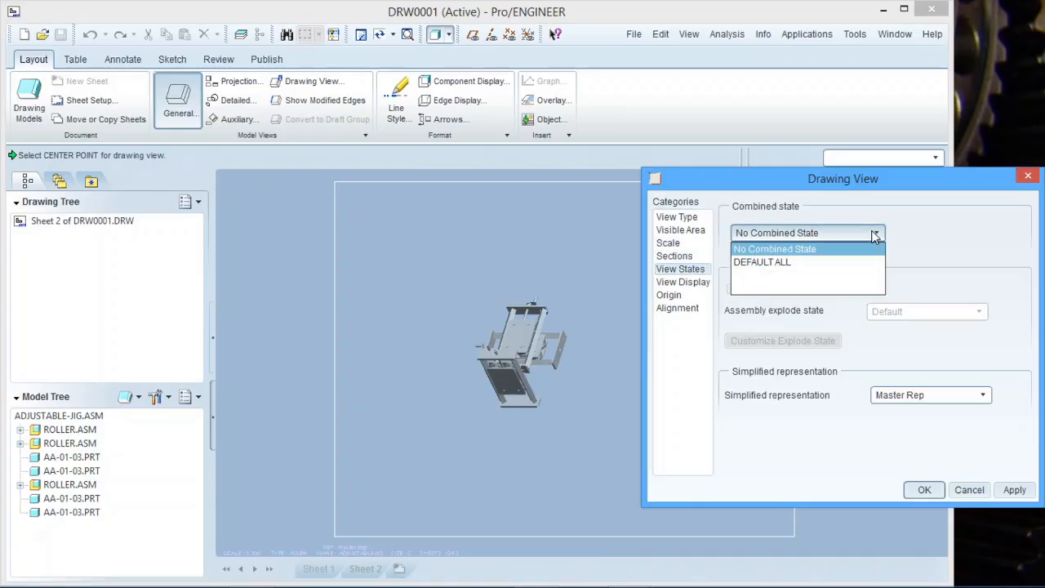
pyautogui.click(874, 234)
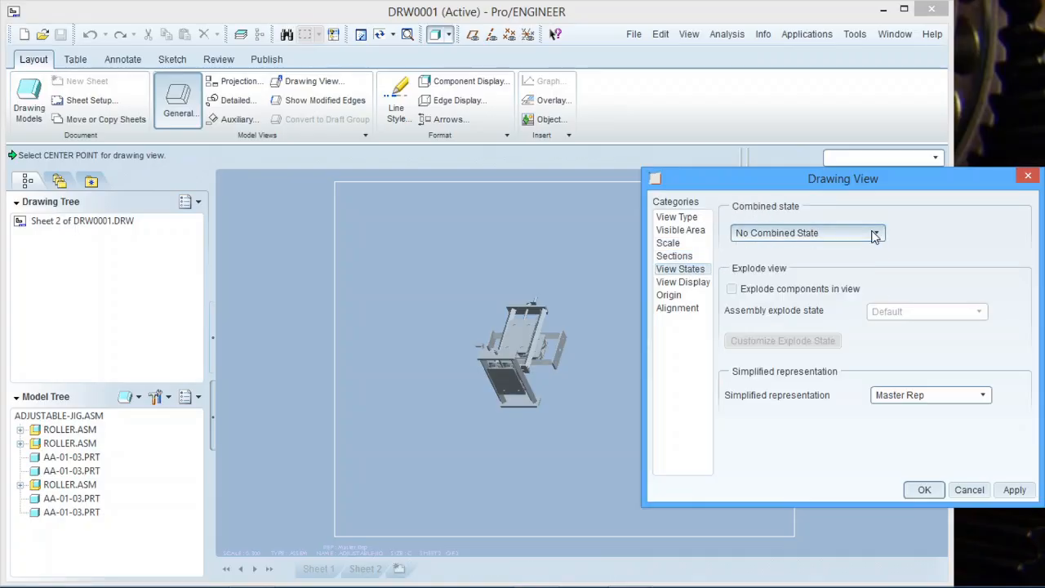
pyautogui.click(982, 396)
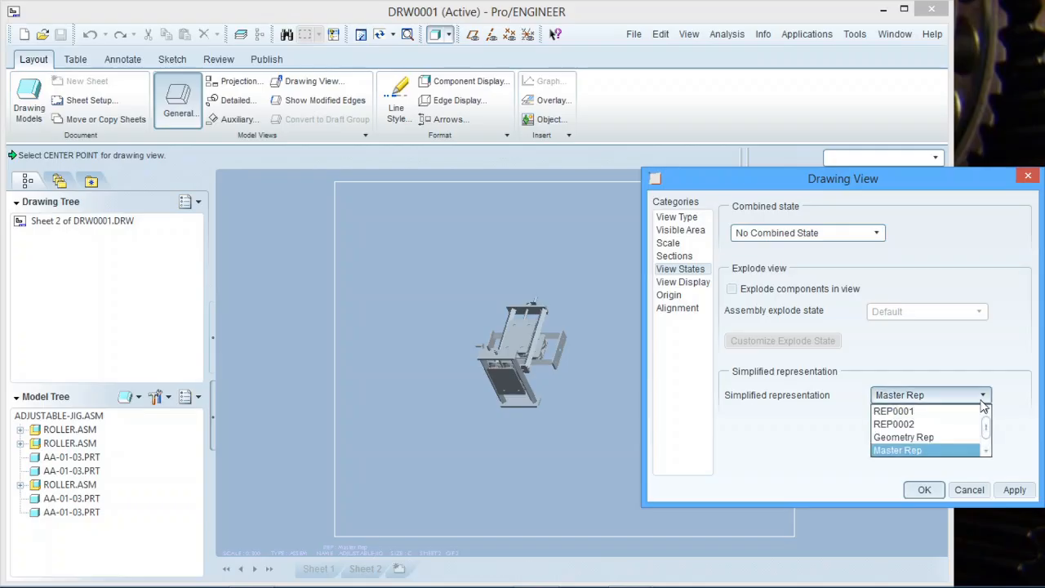
pyautogui.click(954, 415)
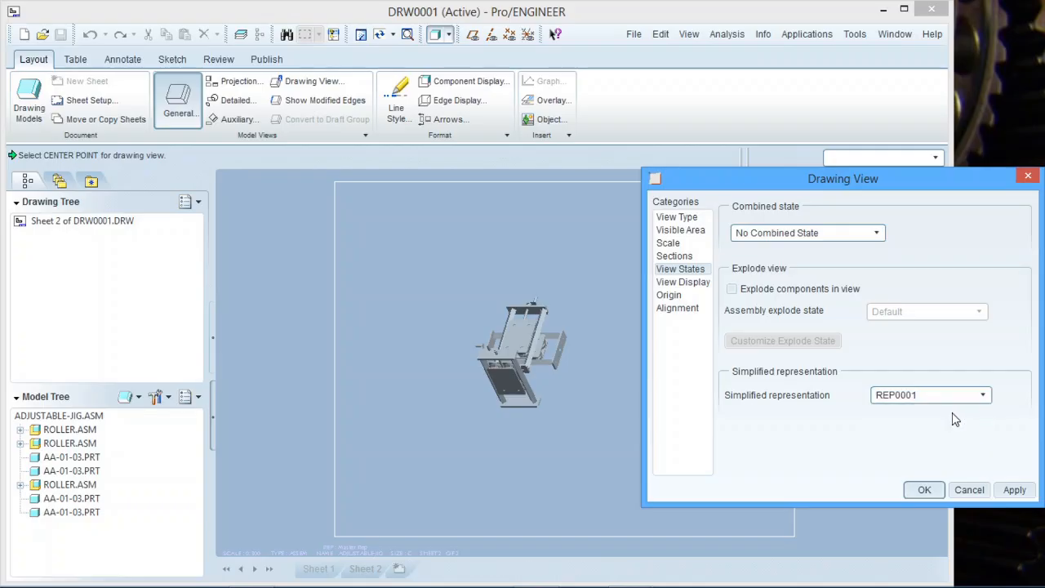
pyautogui.click(1014, 490)
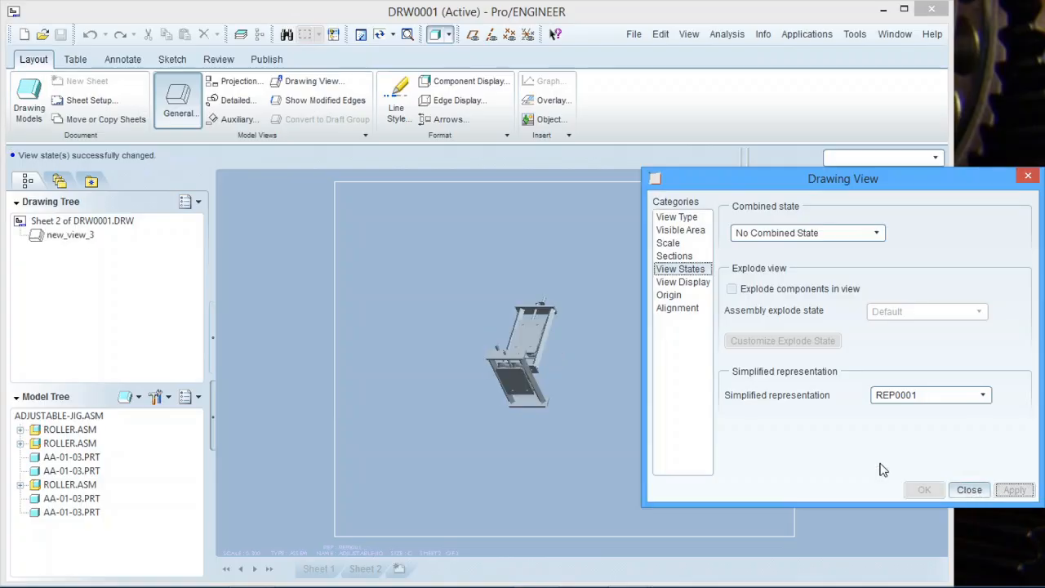
# Switch the view to REP0002 so only the four gate wheels show.
pyautogui.scroll(4, 485, 368)
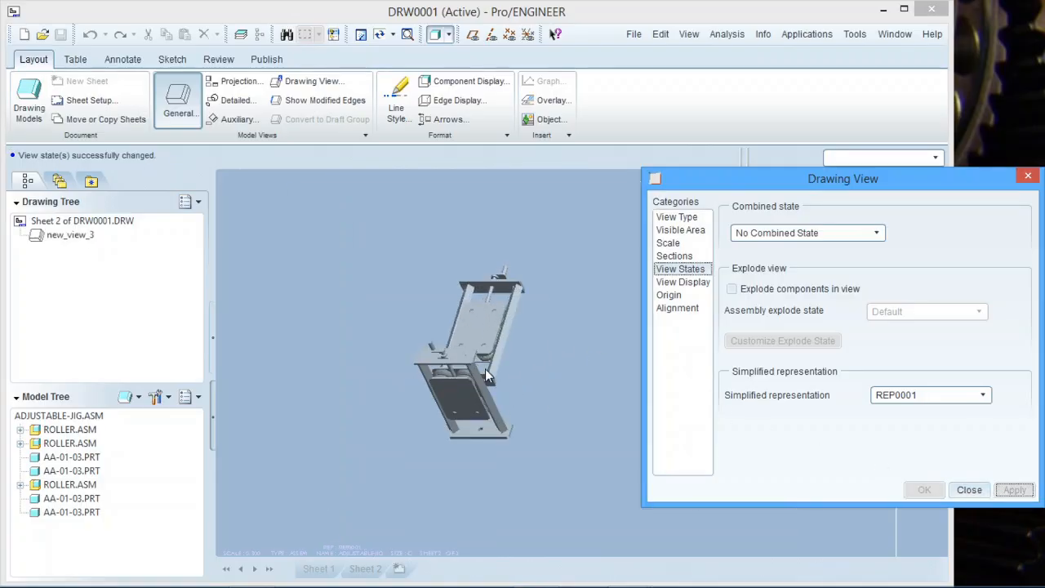
pyautogui.scroll(-1, 479, 367)
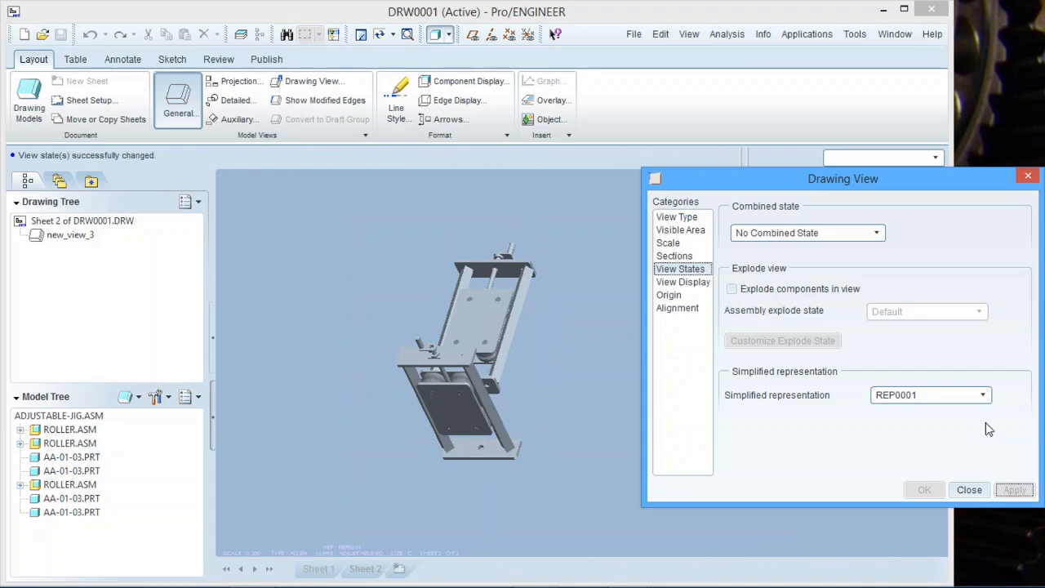
pyautogui.click(982, 400)
pyautogui.click(946, 423)
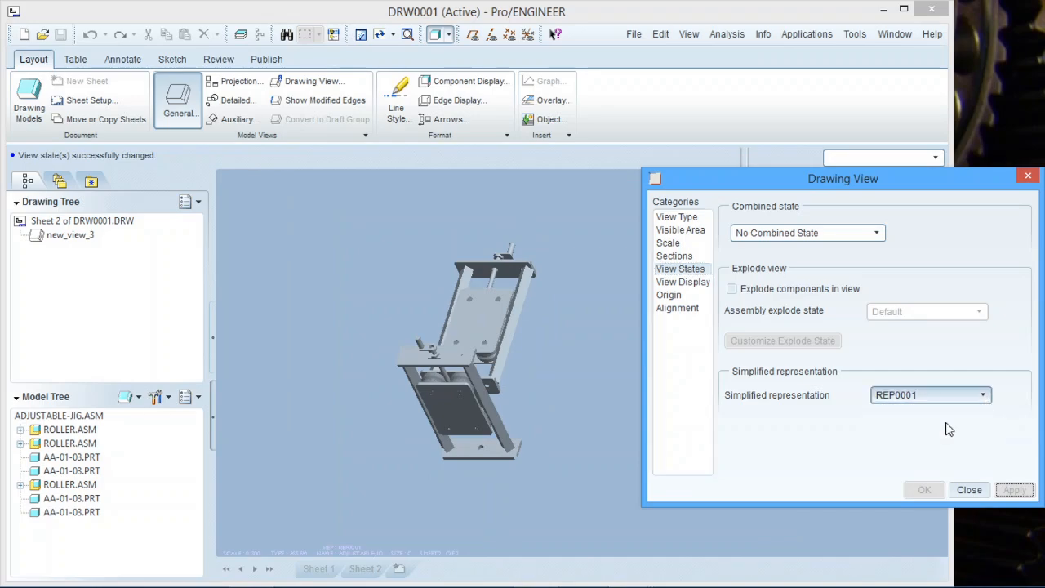
pyautogui.click(1014, 490)
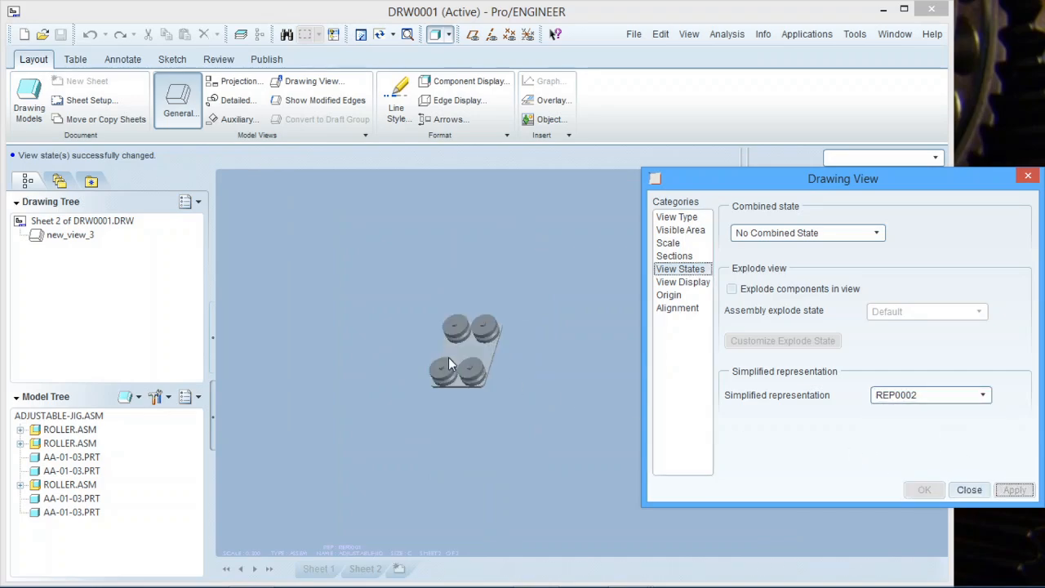
pyautogui.scroll(2, 448, 351)
pyautogui.scroll(-4, 448, 343)
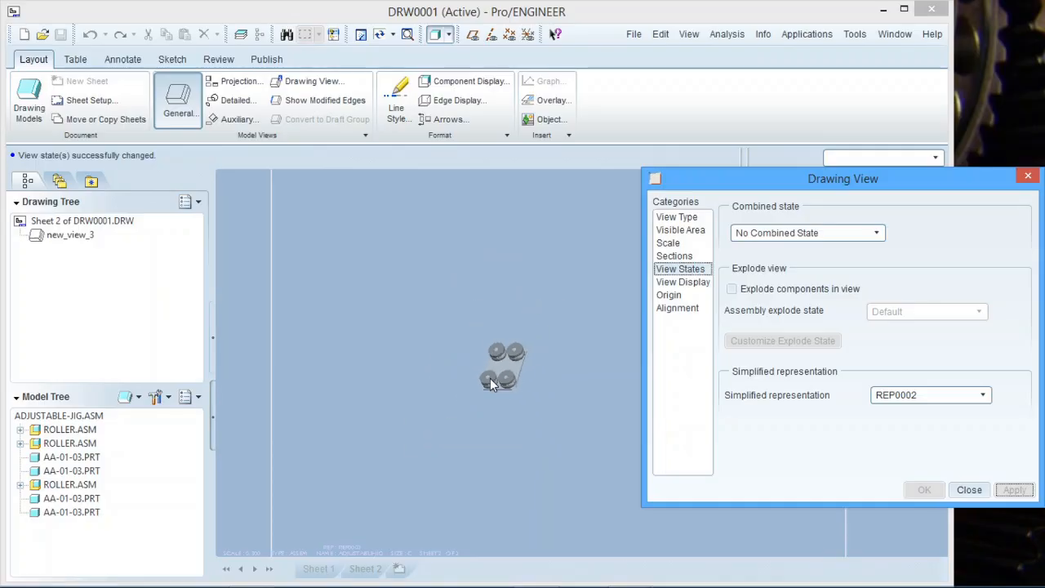
pyautogui.click(970, 490)
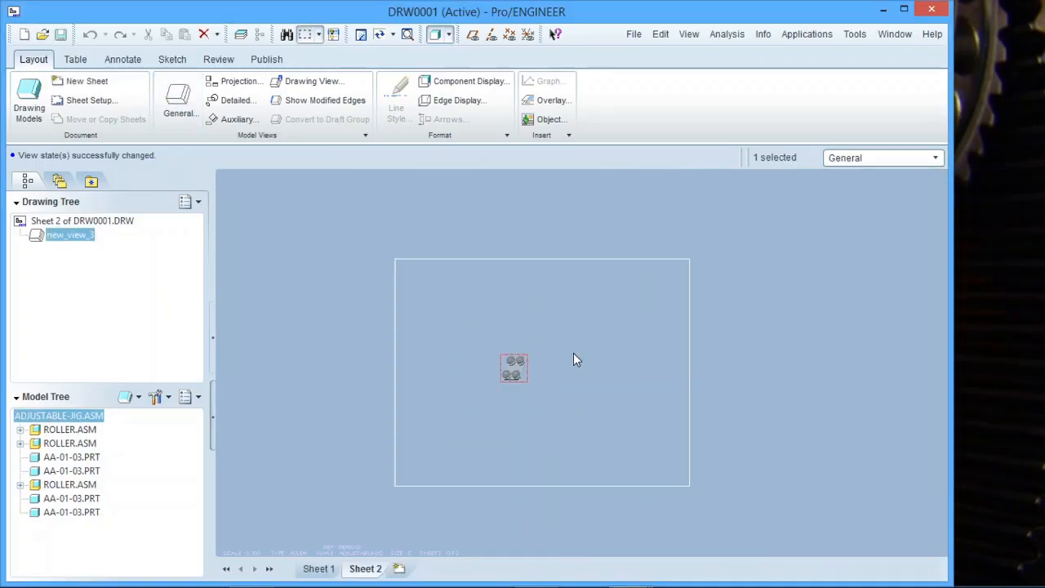
# Deselect the view and check Sheet 1 before returning to Sheet 2.
pyautogui.scroll(2, 555, 367)
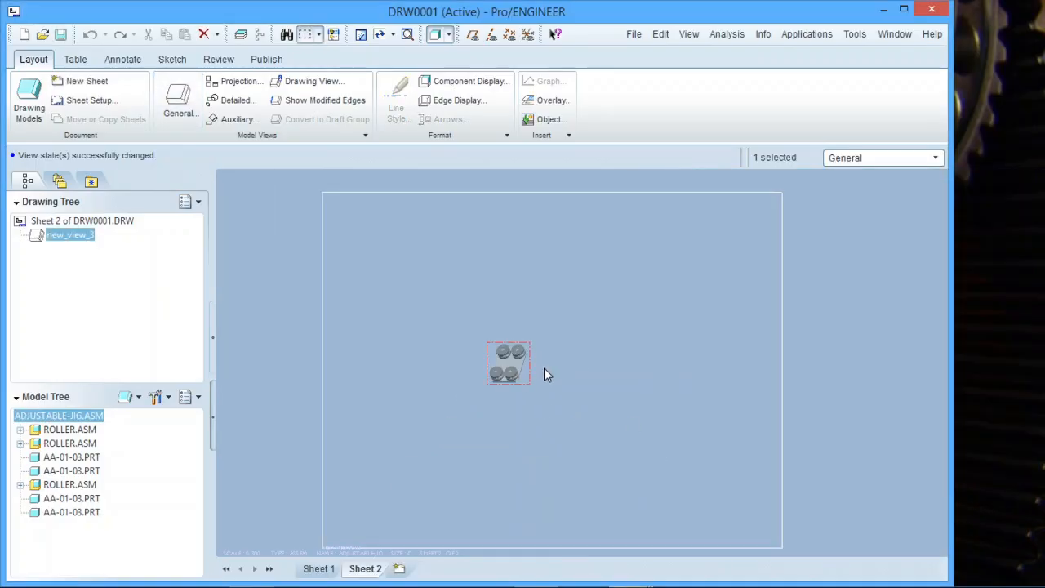
pyautogui.click(571, 431)
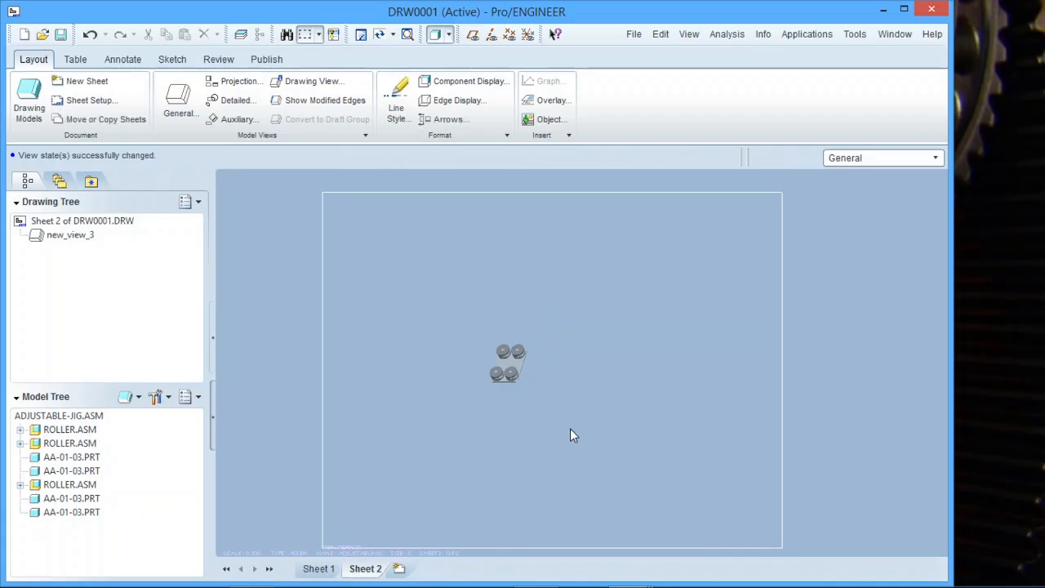
pyautogui.click(324, 567)
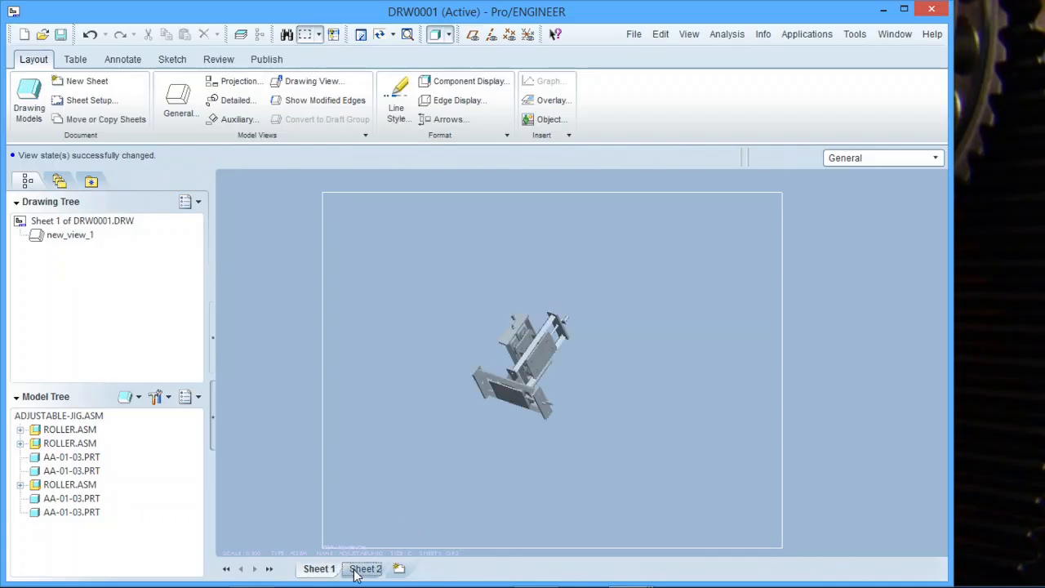
pyautogui.click(358, 572)
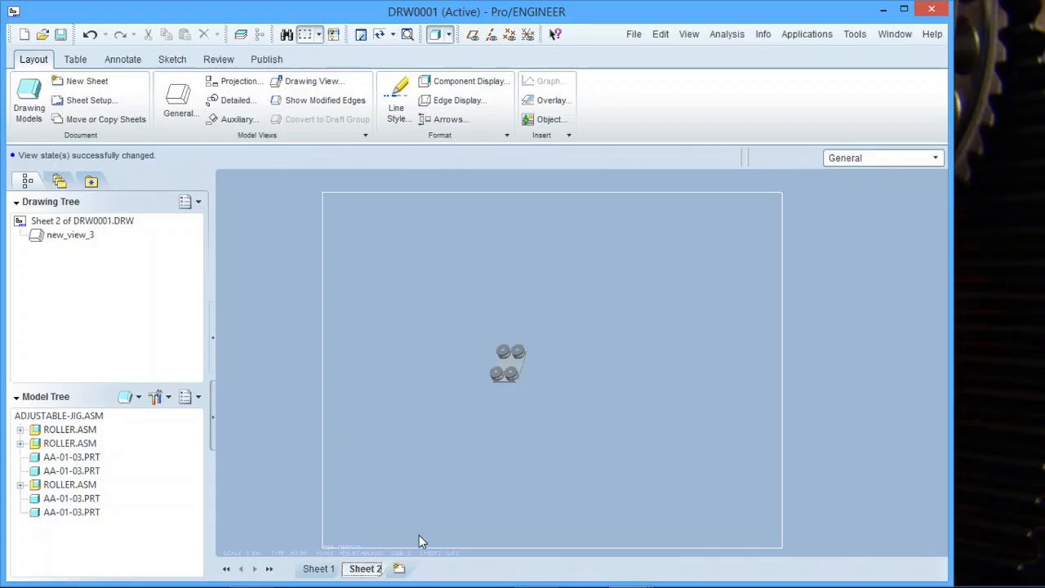
# Add Sheet 3 and place a general view at its centre with no combined state.
pyautogui.click(399, 568)
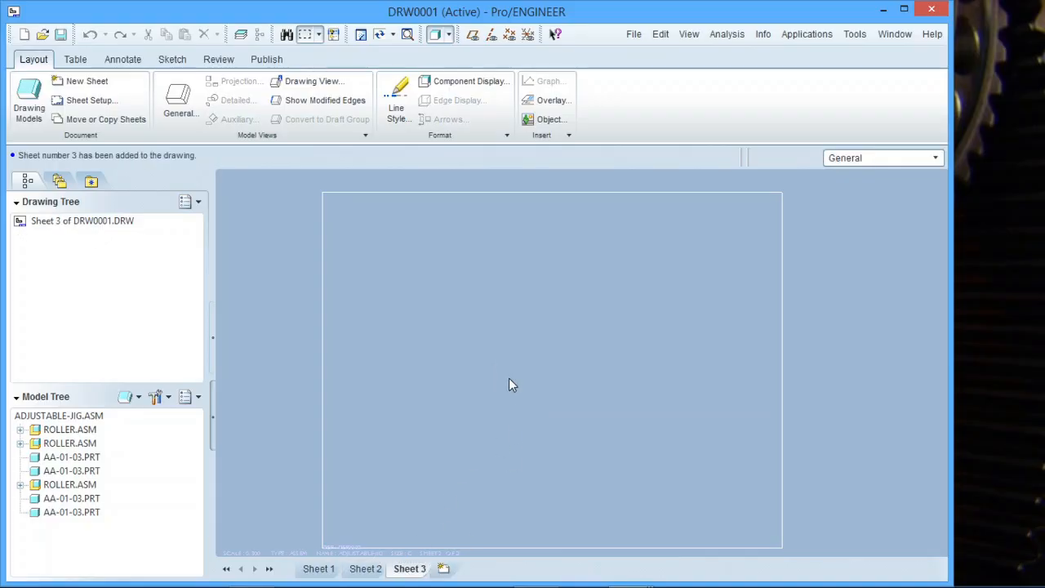
pyautogui.rightClick(525, 360)
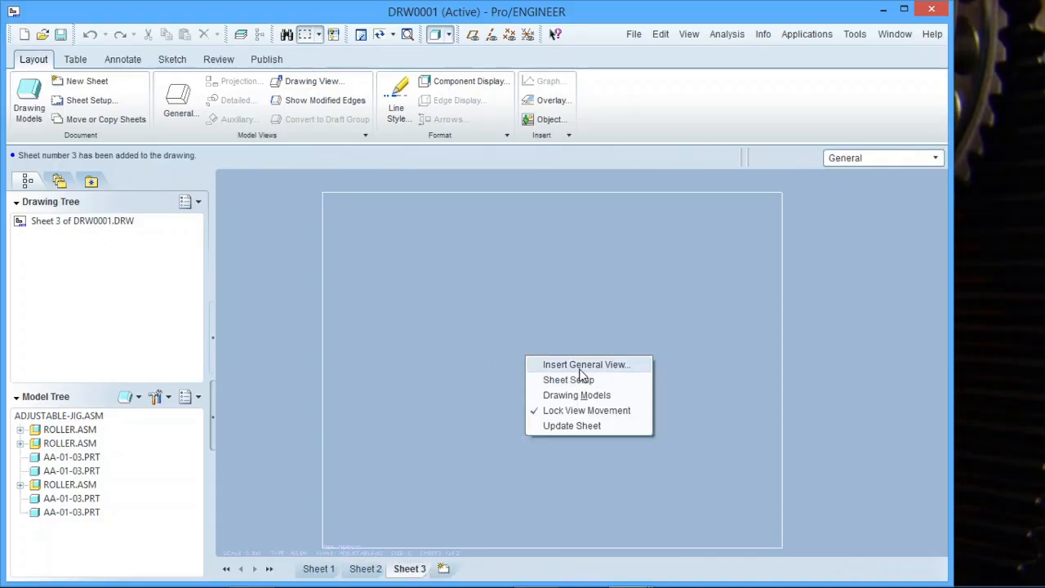
pyautogui.click(579, 366)
pyautogui.click(507, 367)
pyautogui.click(542, 370)
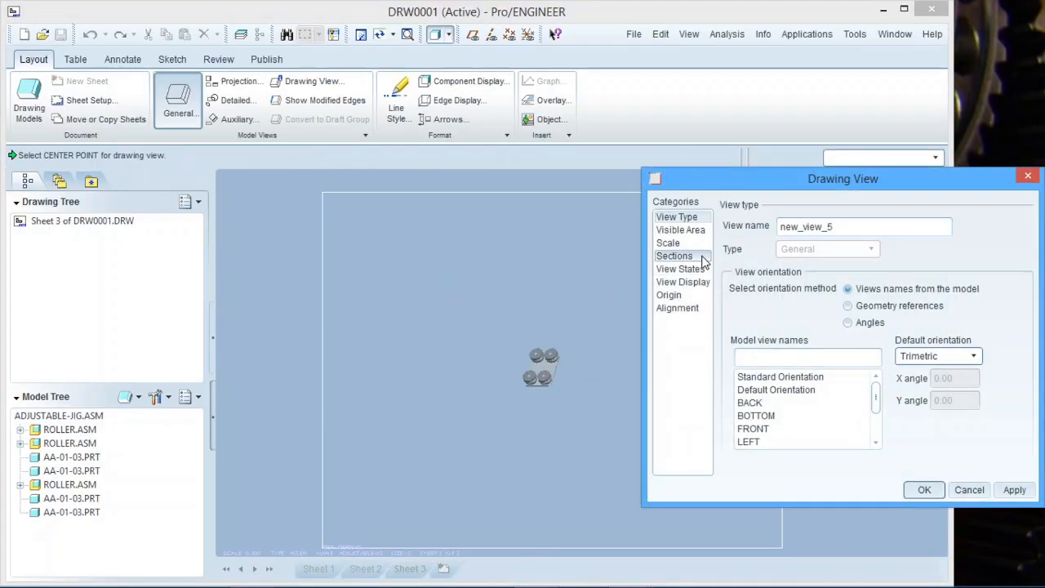
# Set the Sheet 3 view's simplified representation to Master Rep.
pyautogui.click(694, 285)
pyautogui.click(682, 270)
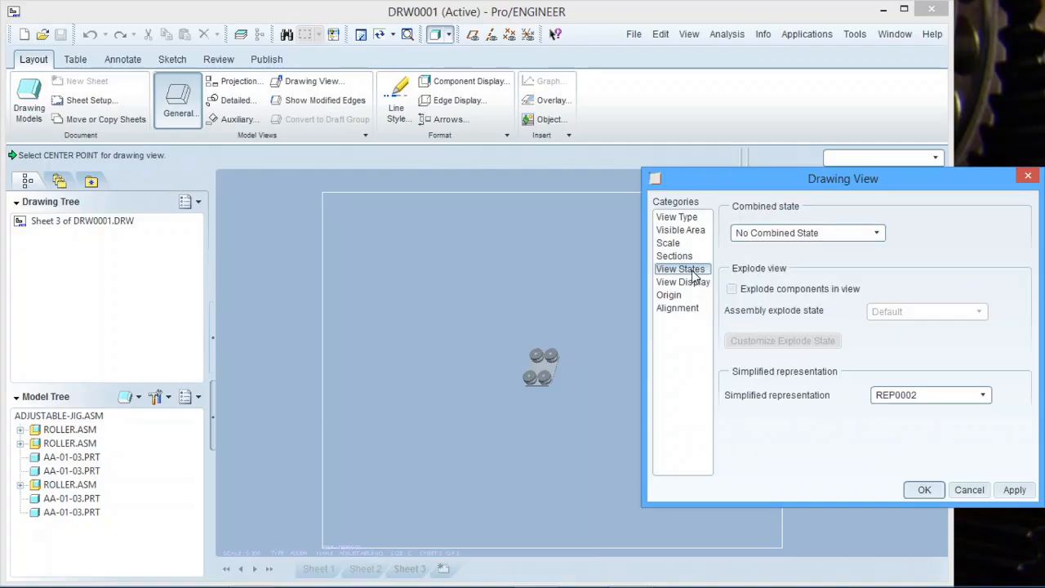
pyautogui.click(984, 395)
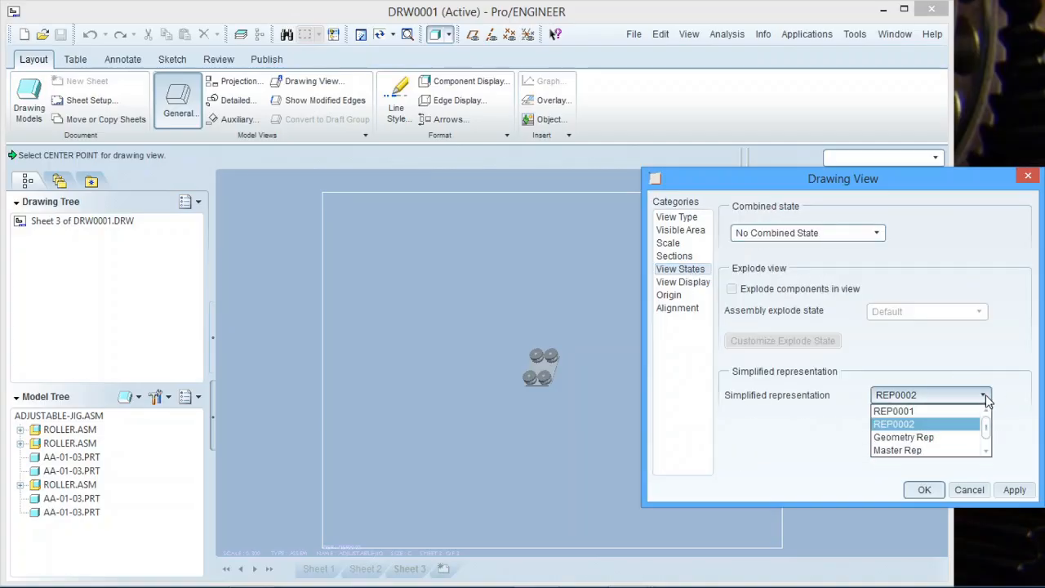
pyautogui.click(954, 451)
pyautogui.click(1014, 490)
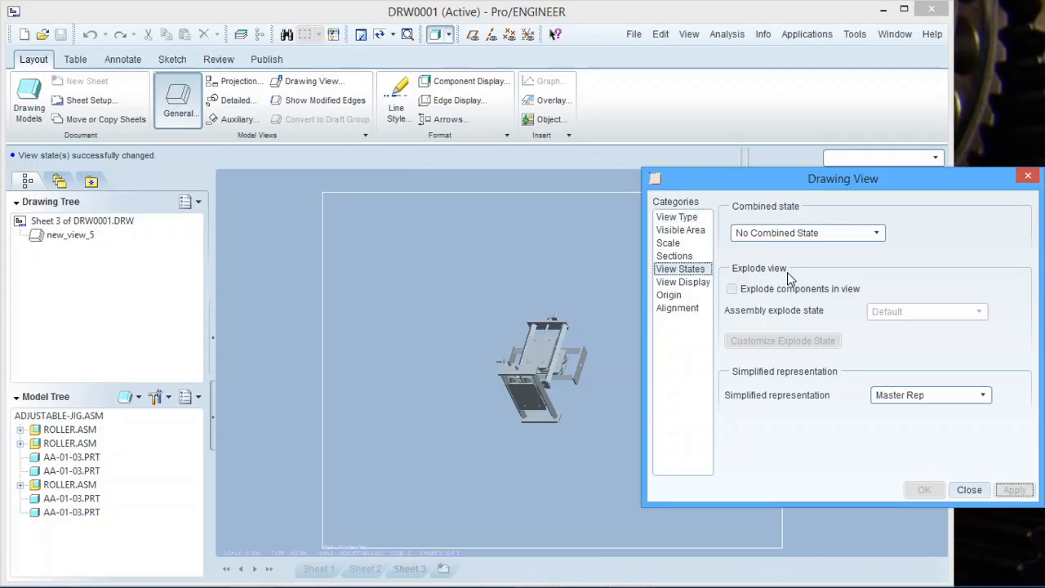
# Explode the view's components using the EXPAND explode state.
pyautogui.click(749, 294)
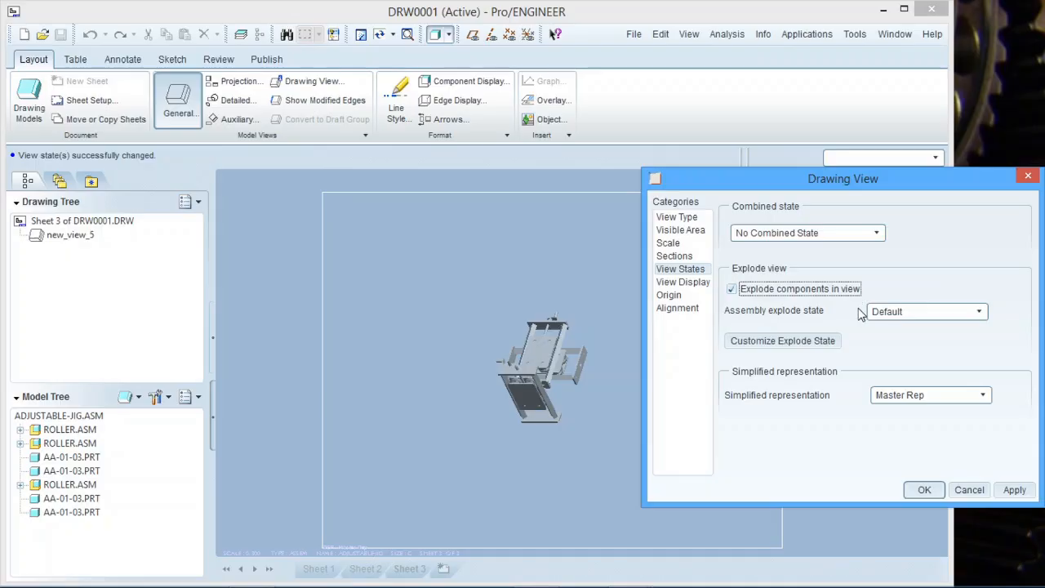
pyautogui.click(979, 313)
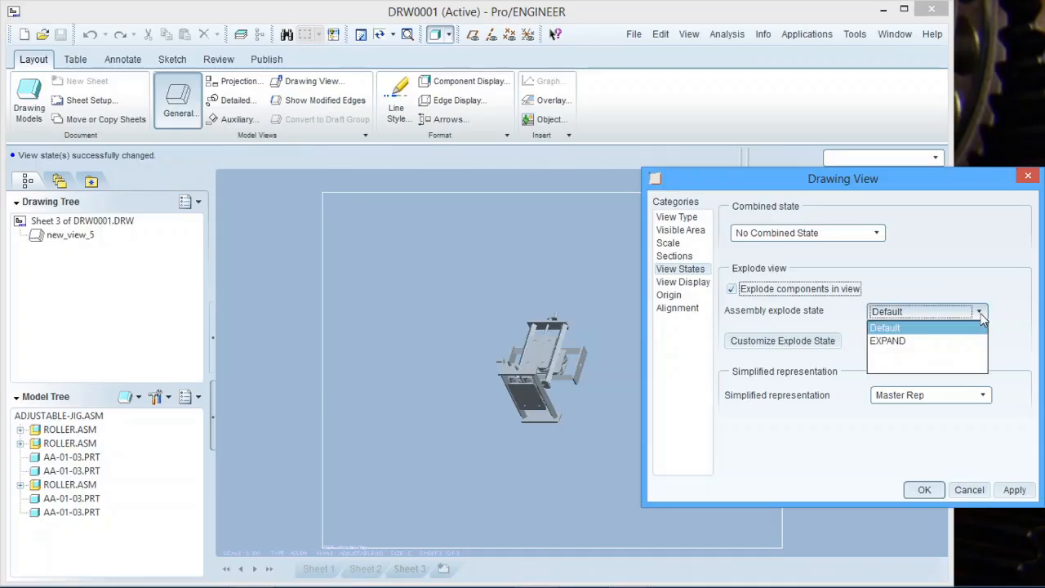
pyautogui.click(933, 343)
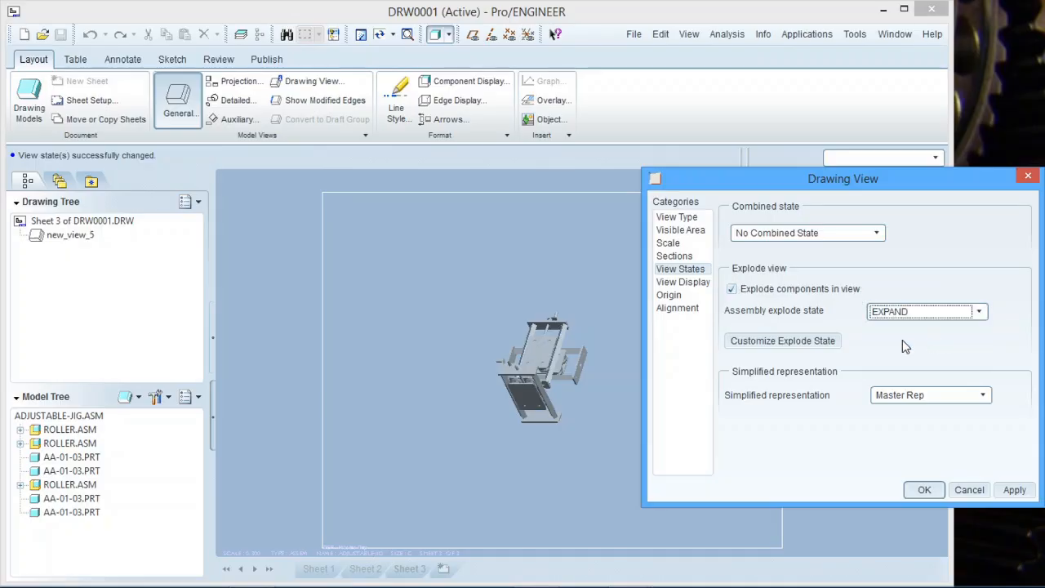
pyautogui.click(1014, 490)
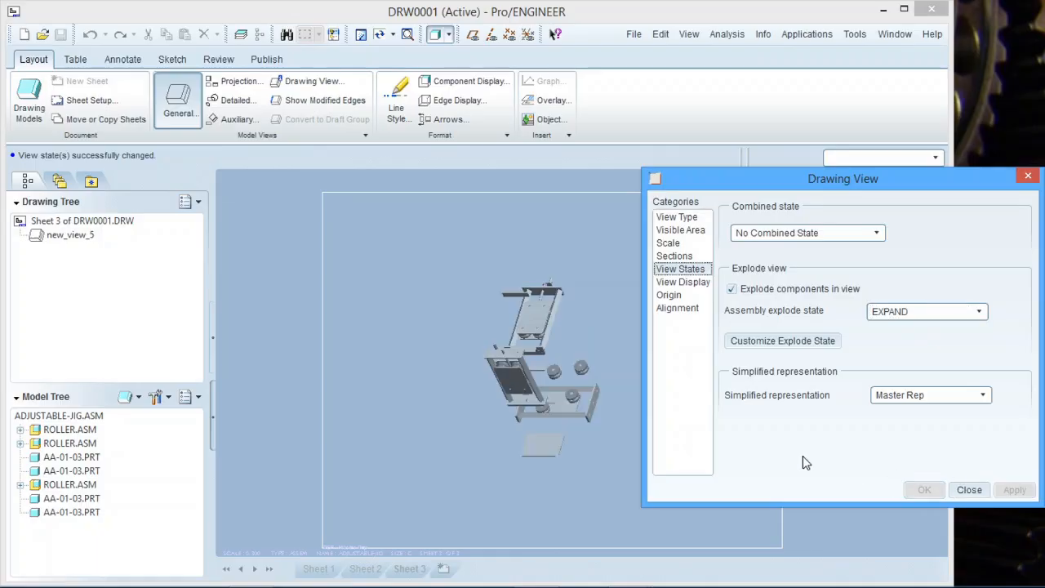
pyautogui.scroll(1, 461, 395)
pyautogui.scroll(-3, 508, 400)
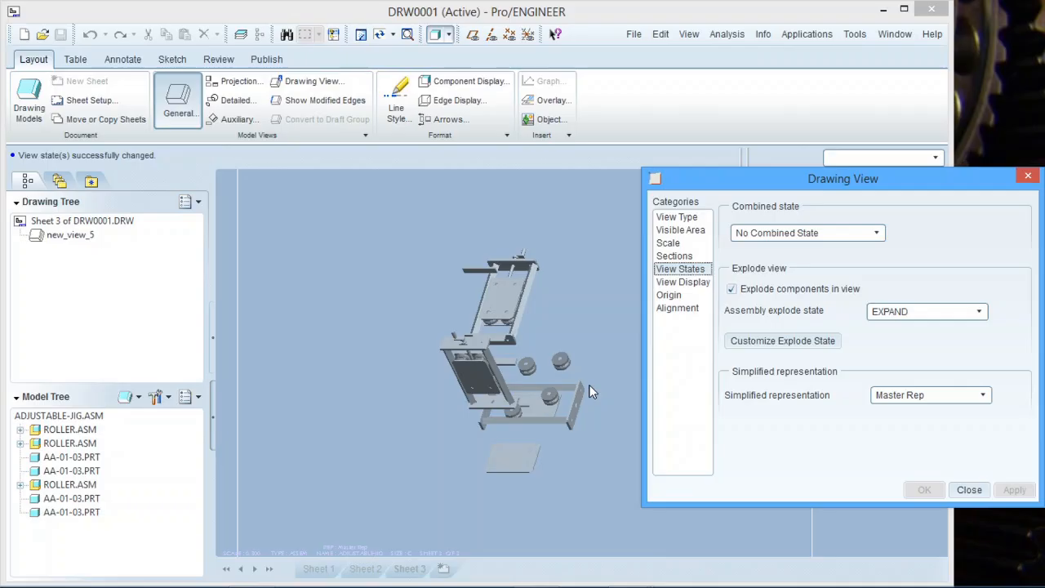
pyautogui.click(682, 219)
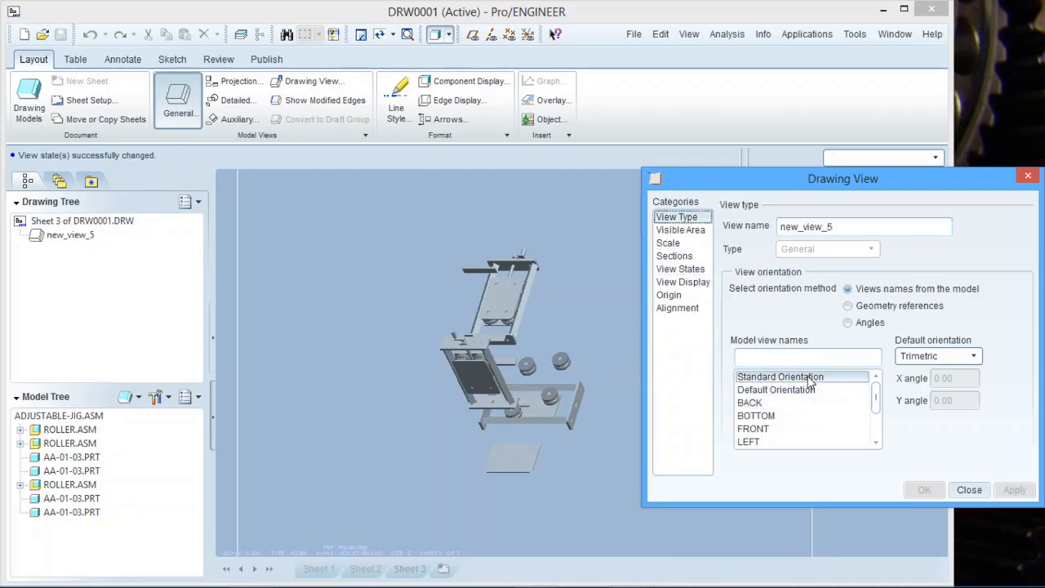
# After comparing VIEW0002 and RIGHT, orient the exploded view to VIEW0001 and finish.
pyautogui.moveTo(874, 397); pyautogui.dragTo(874, 419)
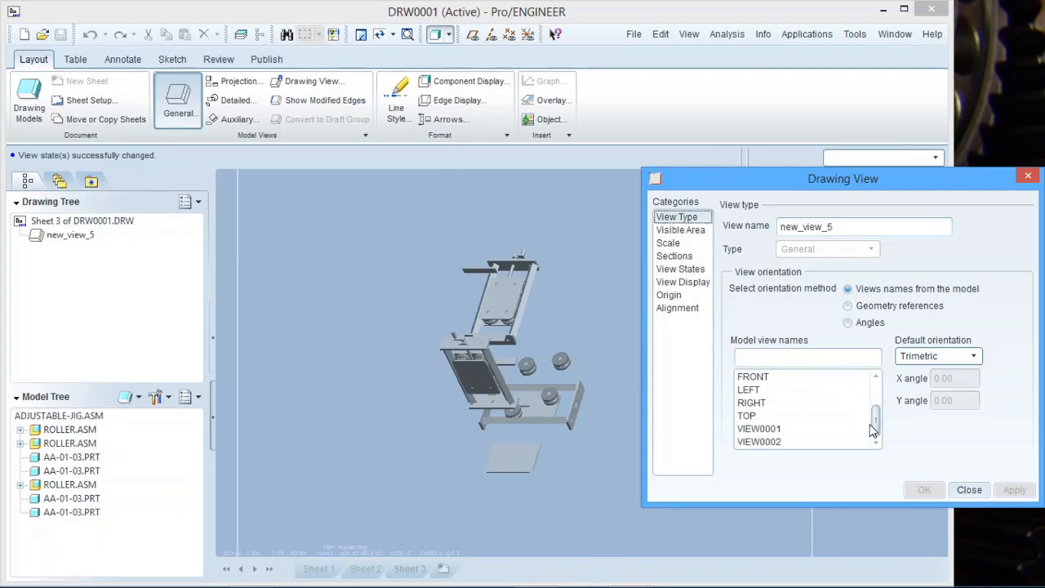
pyautogui.click(786, 443)
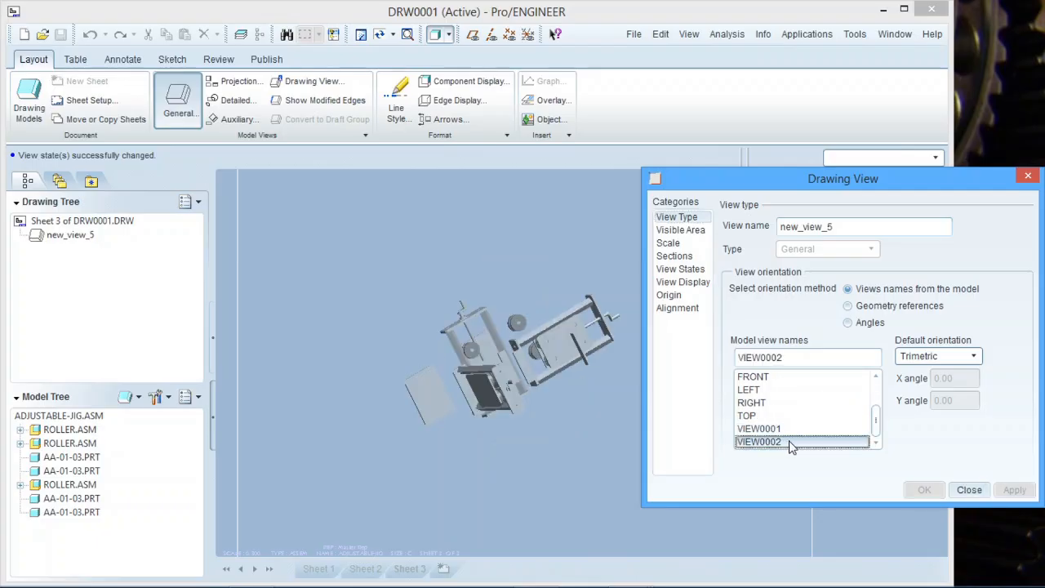
pyautogui.click(784, 428)
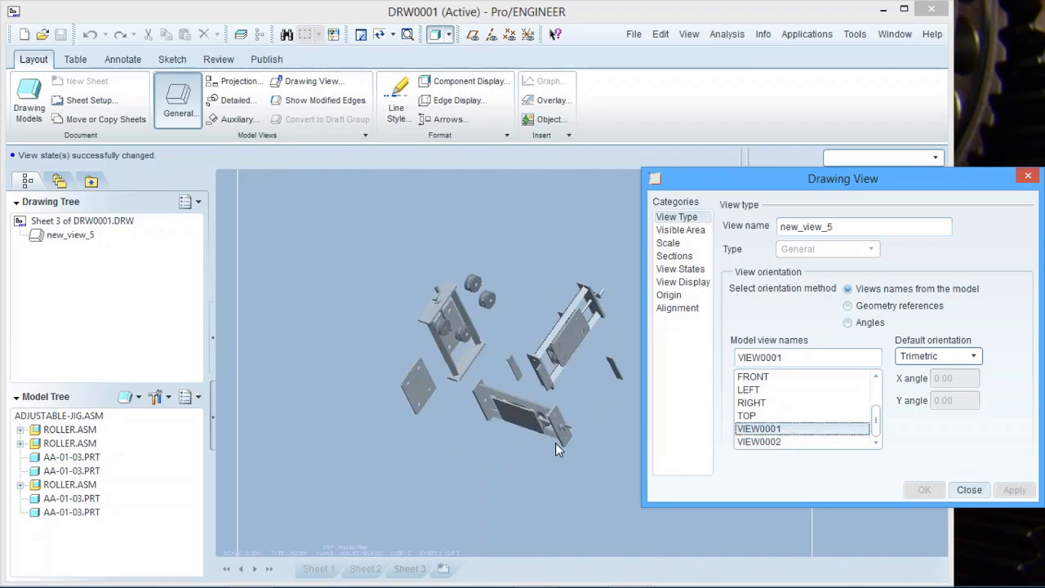
pyautogui.click(759, 442)
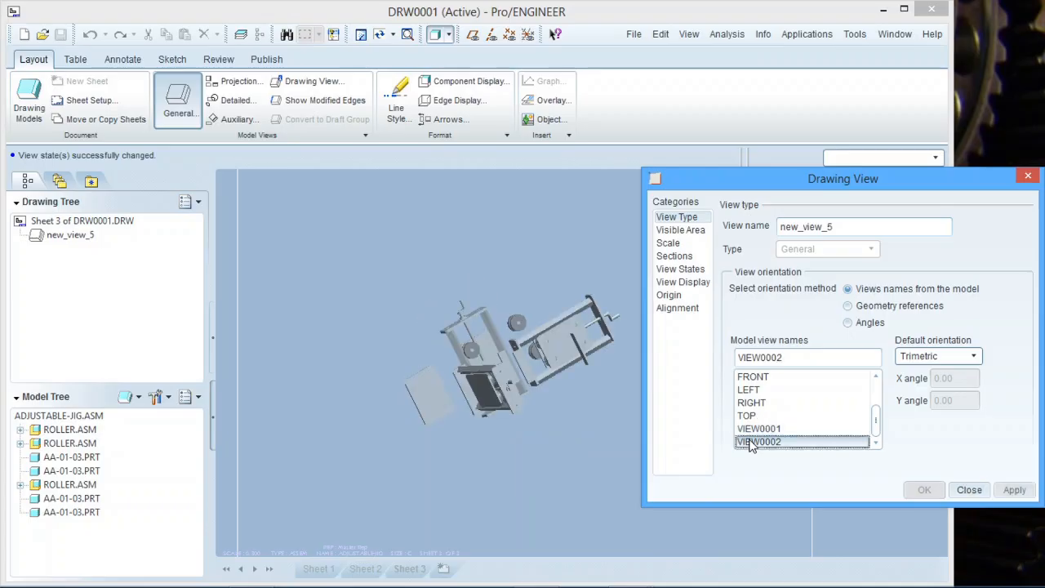
pyautogui.click(753, 402)
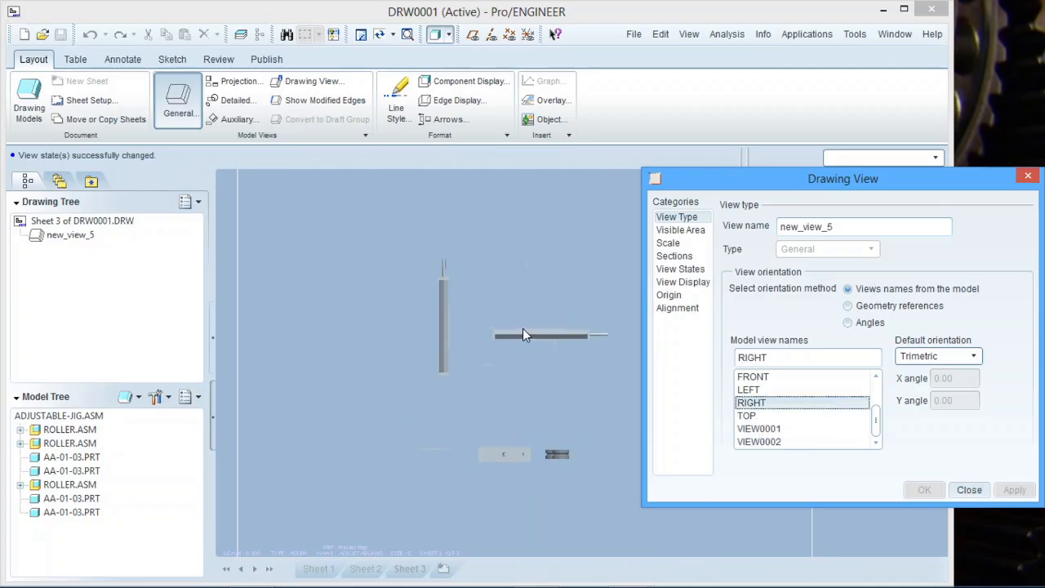
pyautogui.click(792, 430)
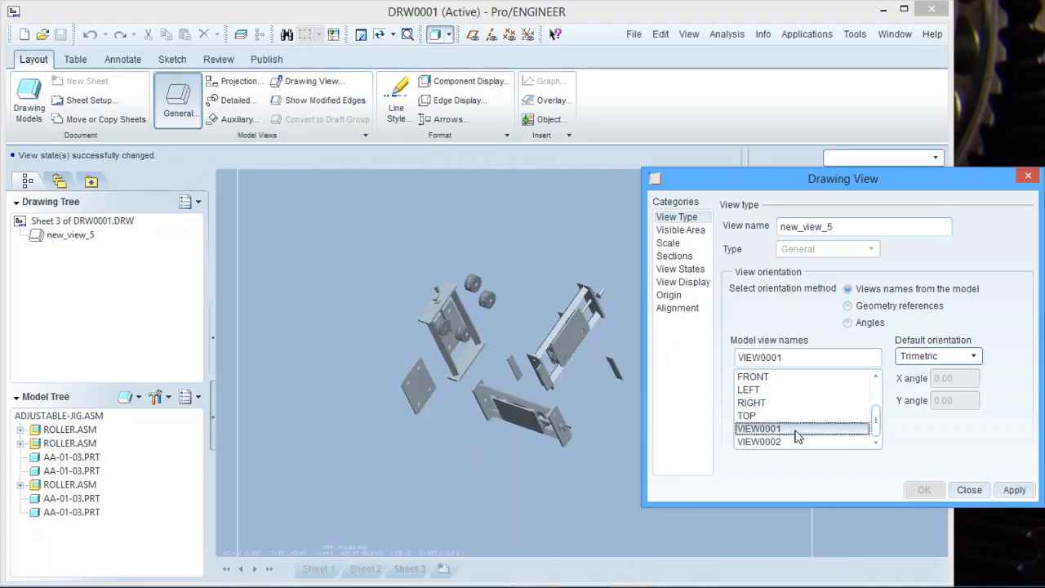
pyautogui.scroll(-2, 516, 326)
pyautogui.scroll(-2, 506, 318)
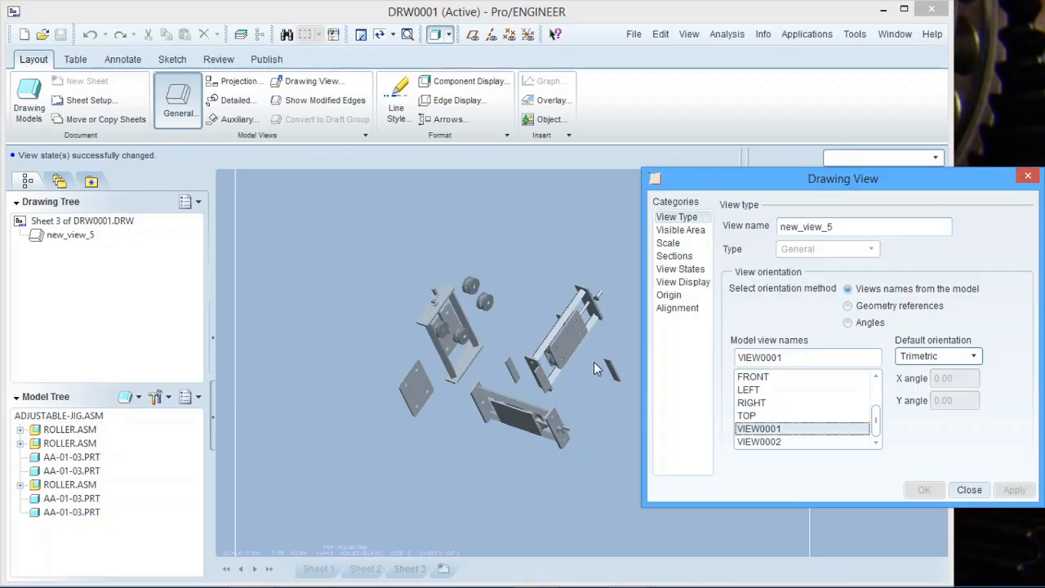
pyautogui.click(969, 489)
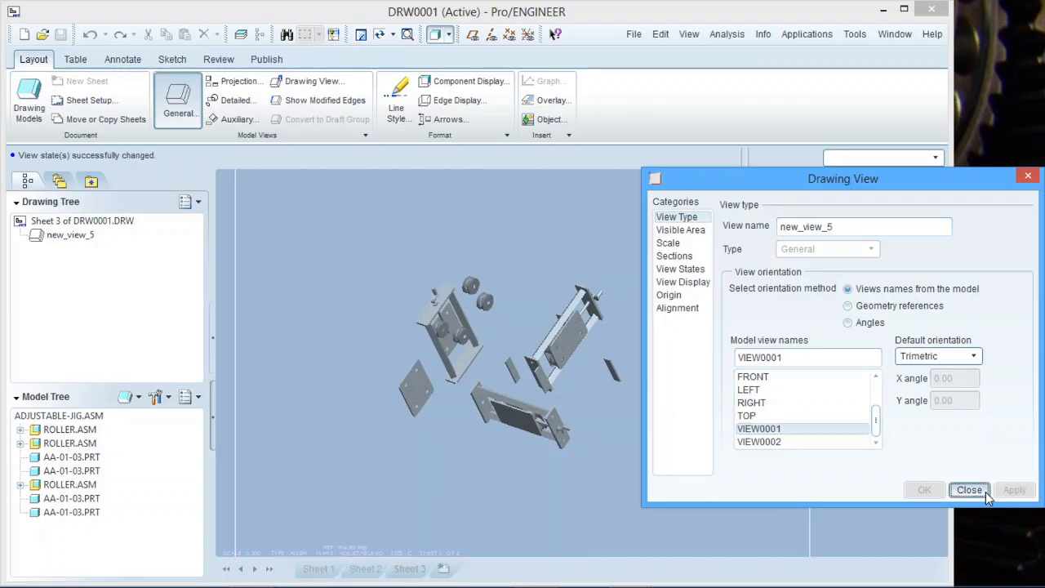
pyautogui.scroll(-2, 501, 438)
pyautogui.scroll(2, 645, 509)
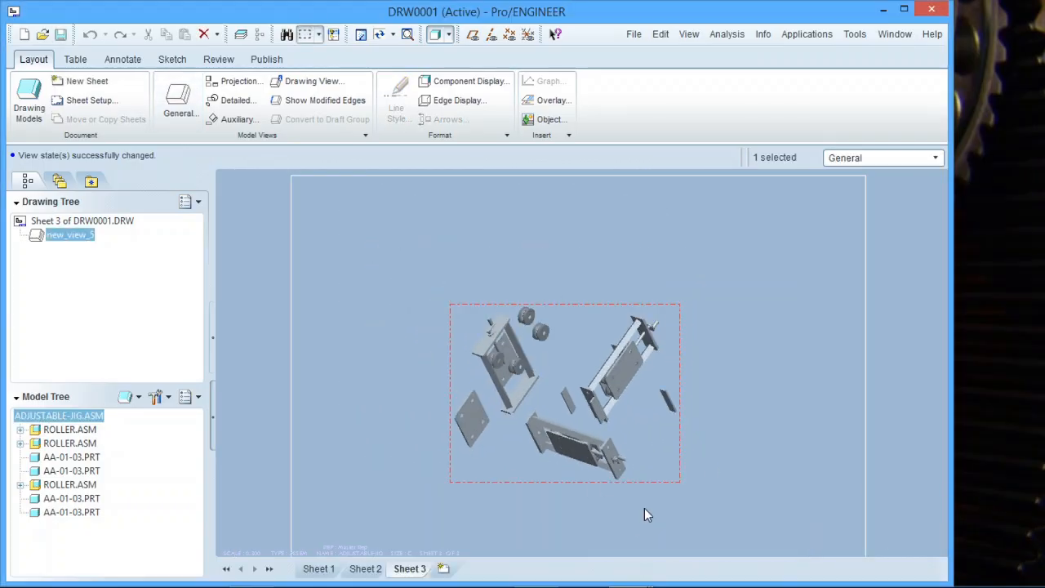
pyautogui.scroll(-2, 601, 444)
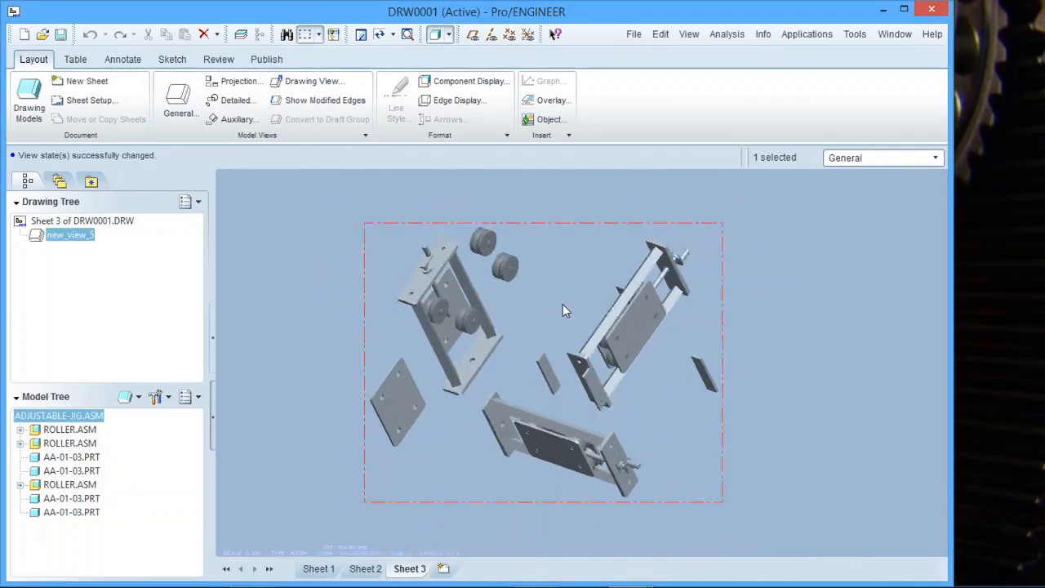
pyautogui.click(854, 300)
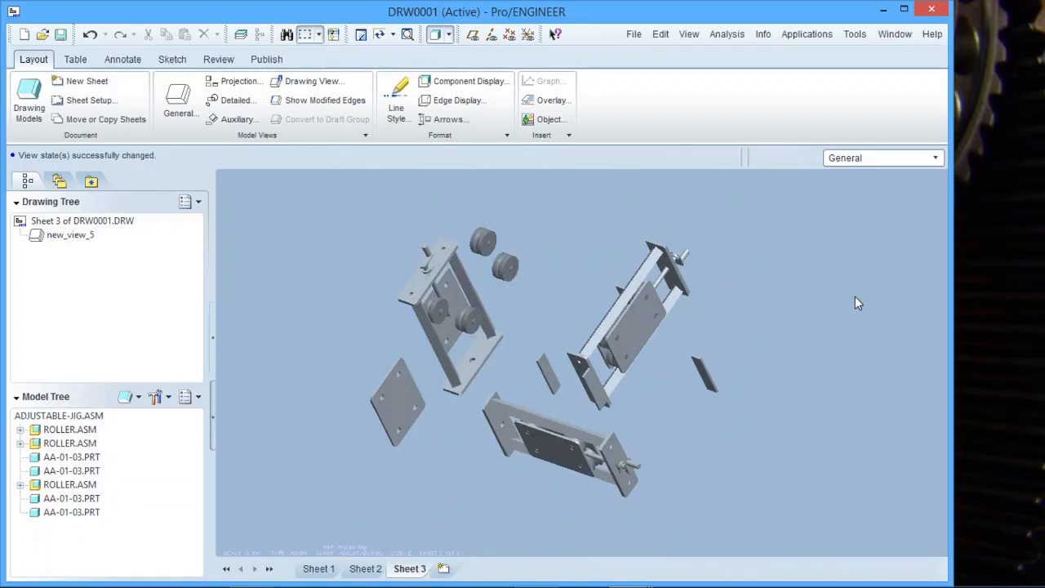